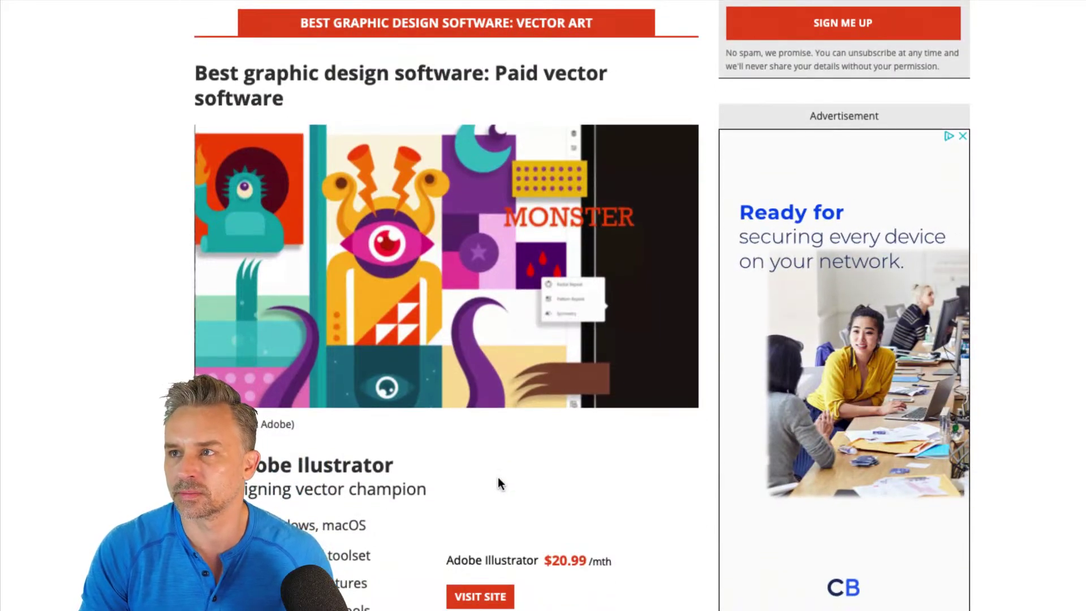
Skim the paid vector software article, open the bookmarked article on undersea mysteries in My Octopus Teacher and skim its opening
{"action": "scroll", "coordinate": [498, 478], "scroll_direction": "down", "scroll_amount": 20}
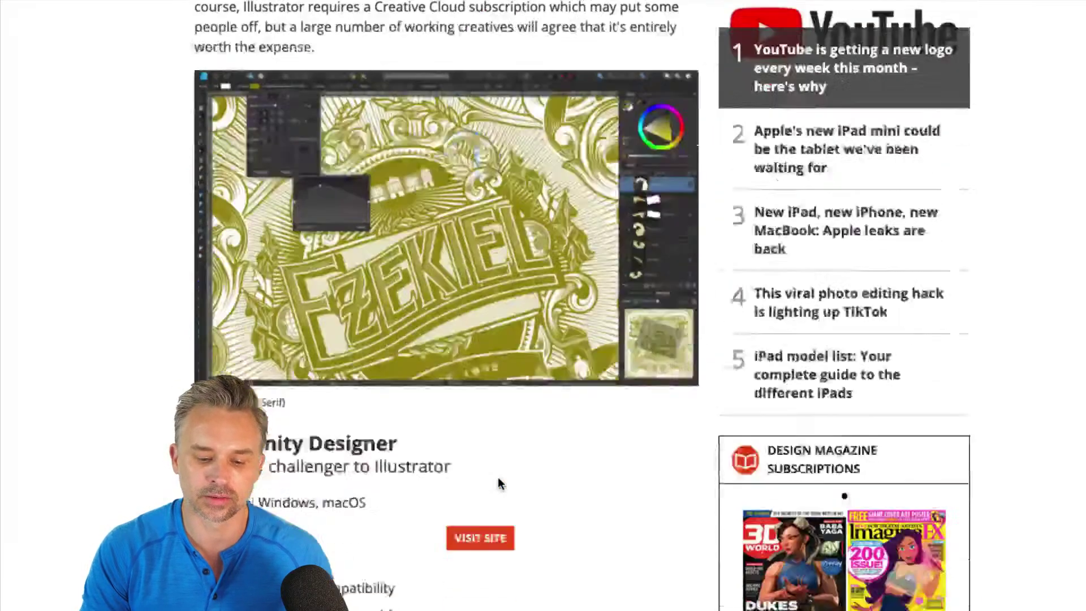
{"action": "scroll", "coordinate": [497, 478], "scroll_direction": "up", "scroll_amount": 5}
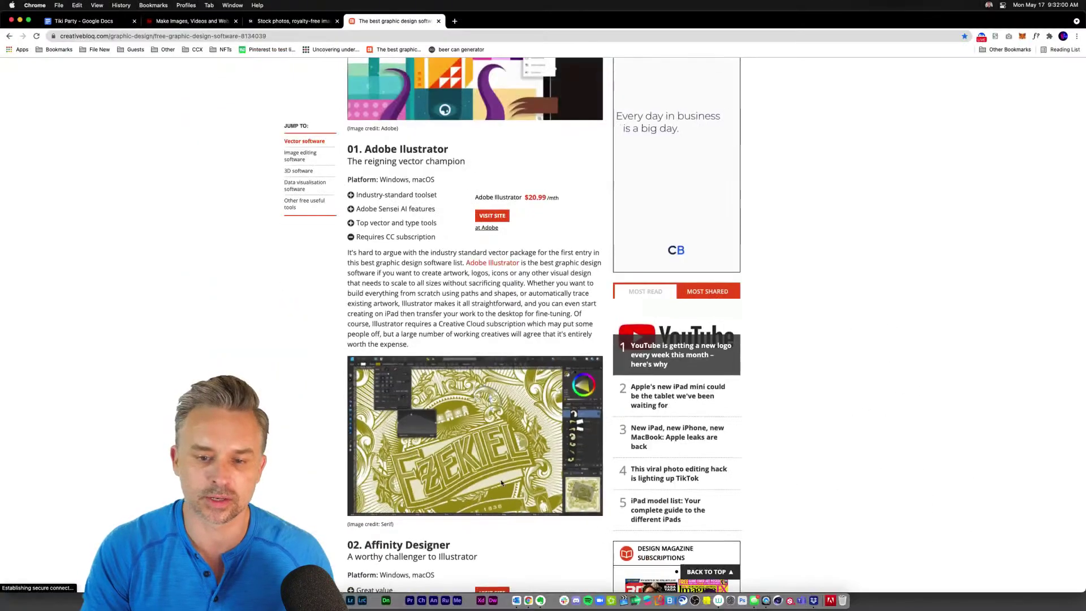
{"action": "left_click", "coordinate": [310, 49]}
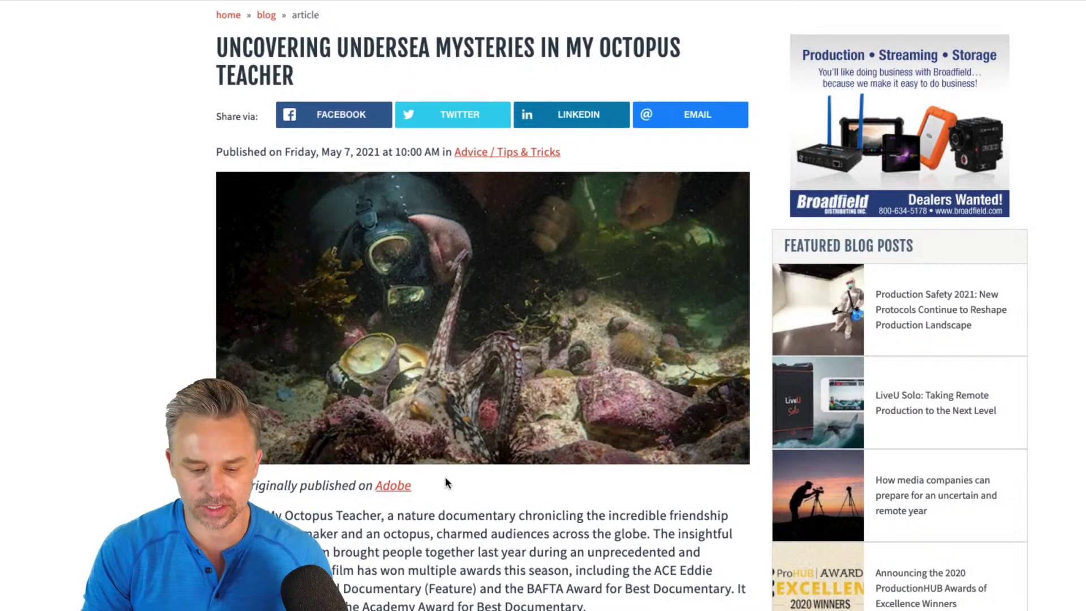
{"action": "scroll", "coordinate": [441, 509], "scroll_direction": "down", "scroll_amount": 5}
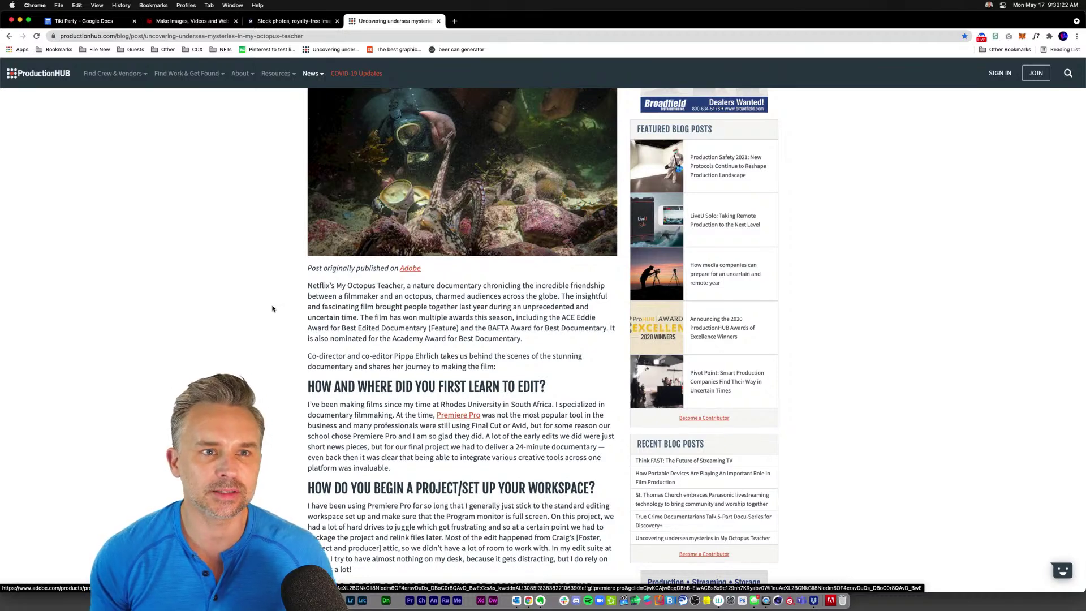
{"action": "scroll", "coordinate": [272, 308], "scroll_direction": "up", "scroll_amount": 1}
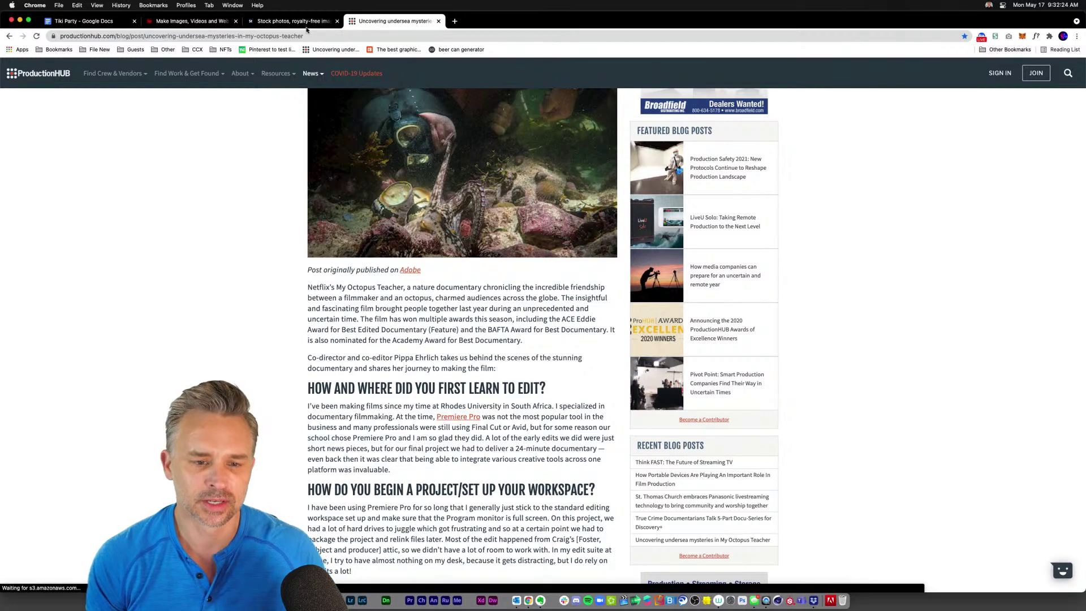
Glance at the Tiki Party document, return to the Adobe Spark home page and turn on Dock hiding
{"action": "left_click", "coordinate": [102, 26]}
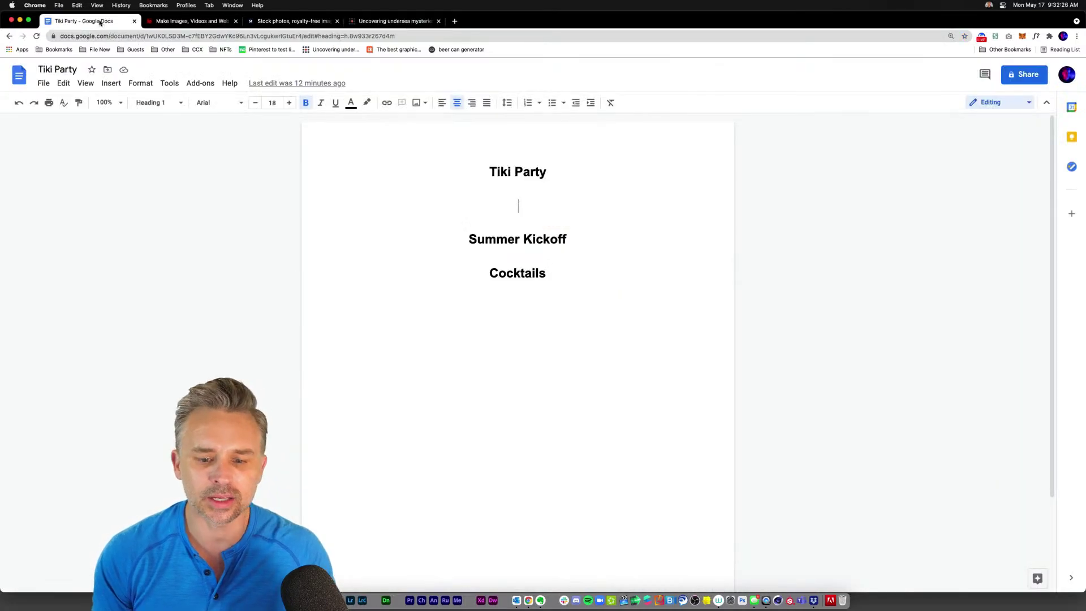
{"action": "left_click", "coordinate": [181, 24]}
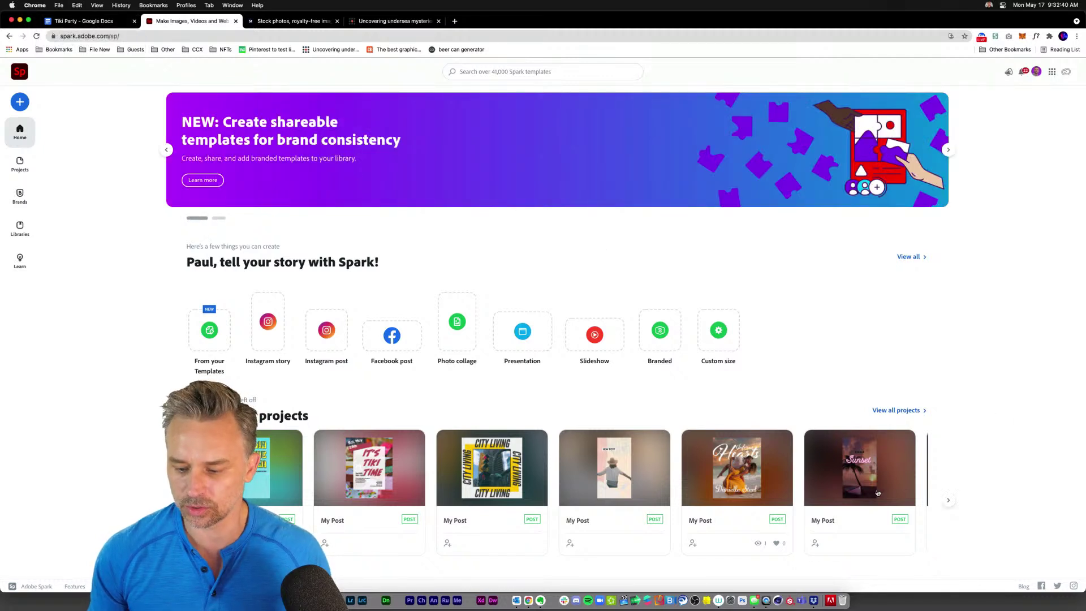
{"action": "right_click", "coordinate": [821, 600]}
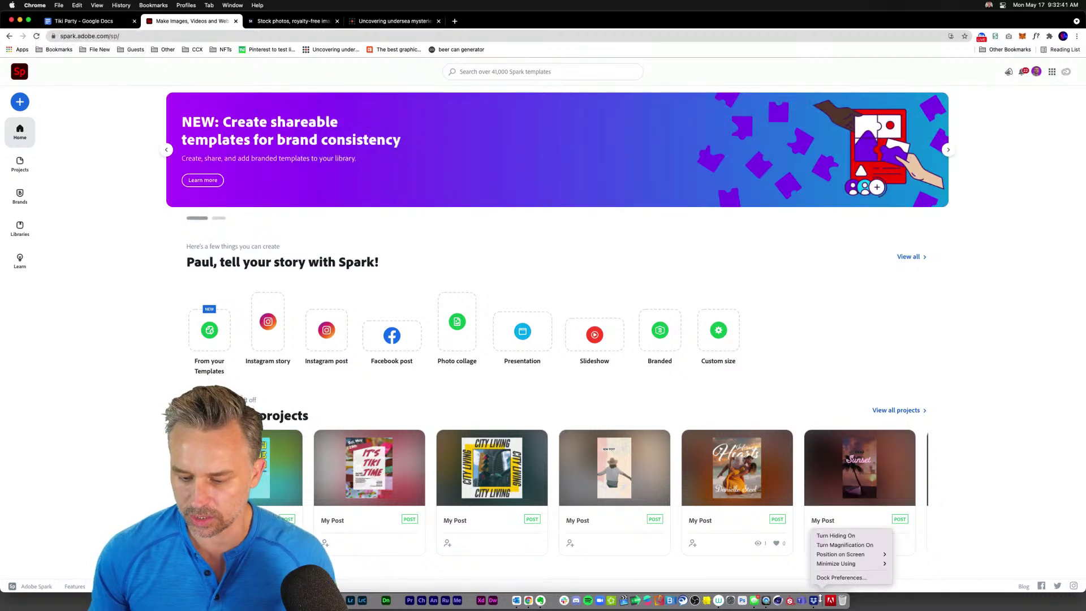
{"action": "left_click", "coordinate": [832, 536]}
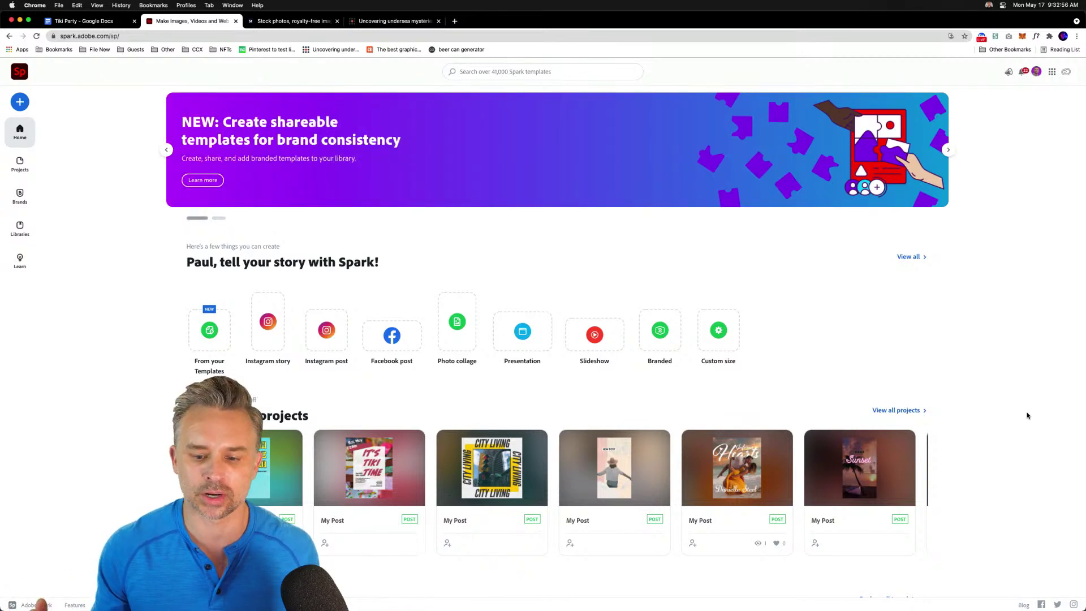
Switch to Photoshop, look over its list of available panels and the type layer's properties, and minimize its window
{"action": "mouse_move", "coordinate": [752, 604]}
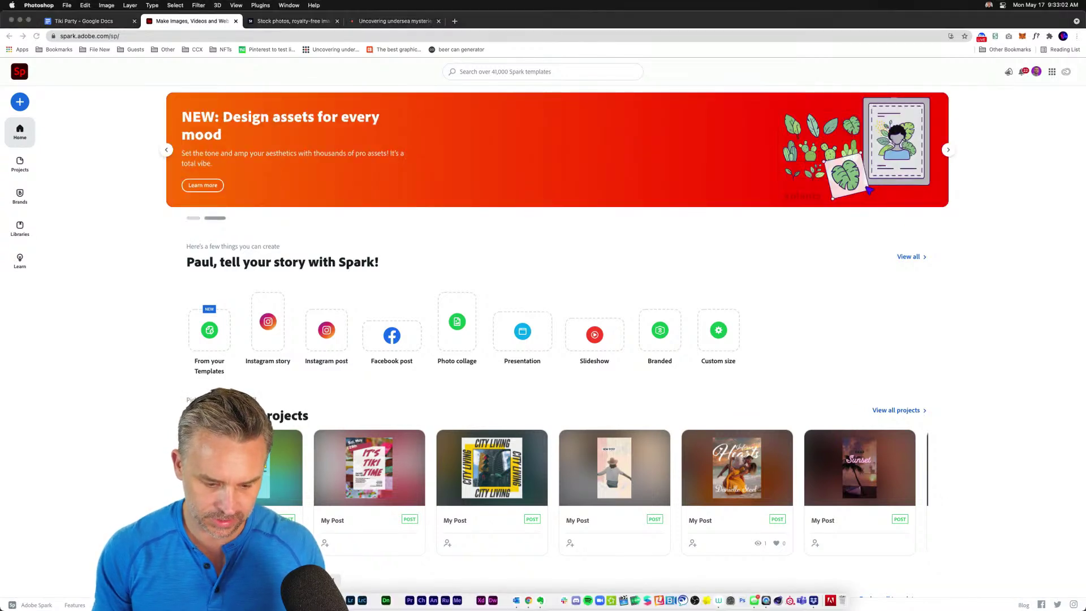
{"action": "key", "text": "super+Tab"}
{"action": "left_click", "coordinate": [285, 5]}
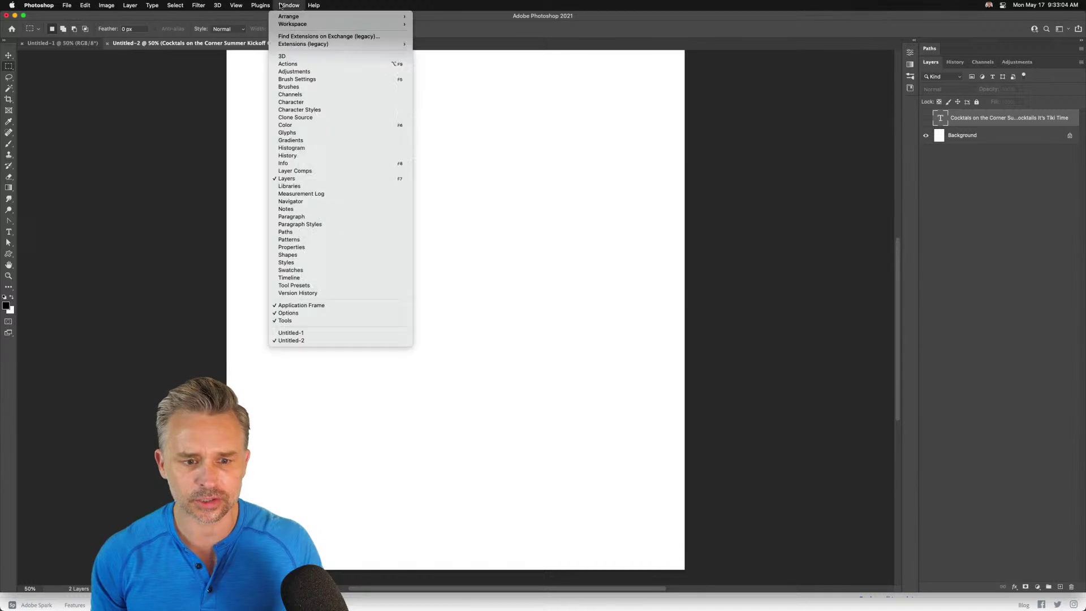
{"action": "key", "text": "Escape"}
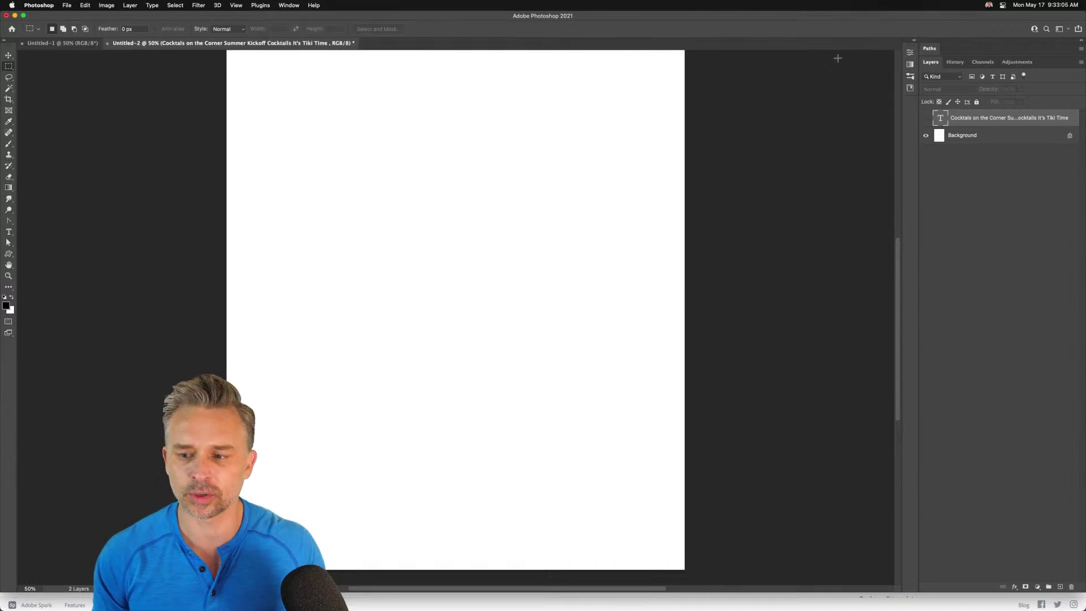
{"action": "left_click", "coordinate": [914, 40]}
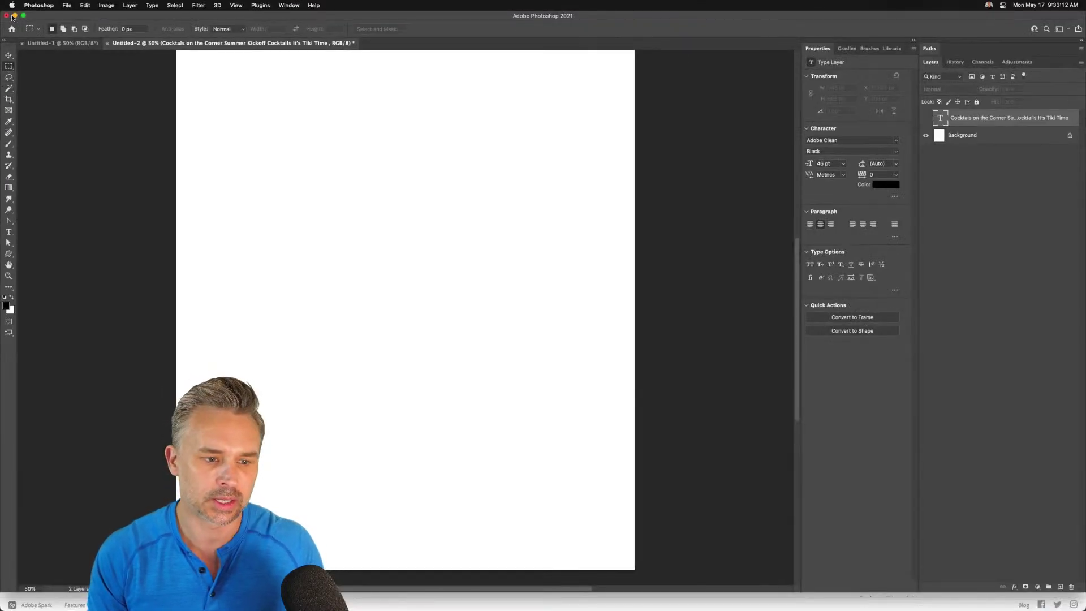
{"action": "left_click", "coordinate": [14, 16]}
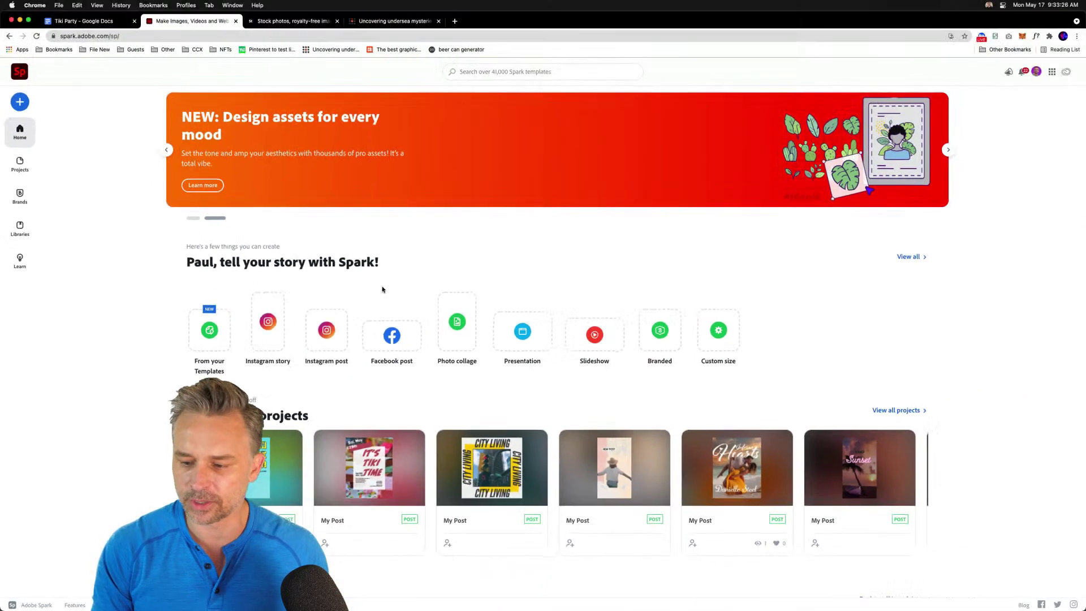
In the Tiki Party Google Docs document, delete the empty line between "Tiki Party" and "Summer Kickoff"
{"action": "left_click", "coordinate": [89, 23]}
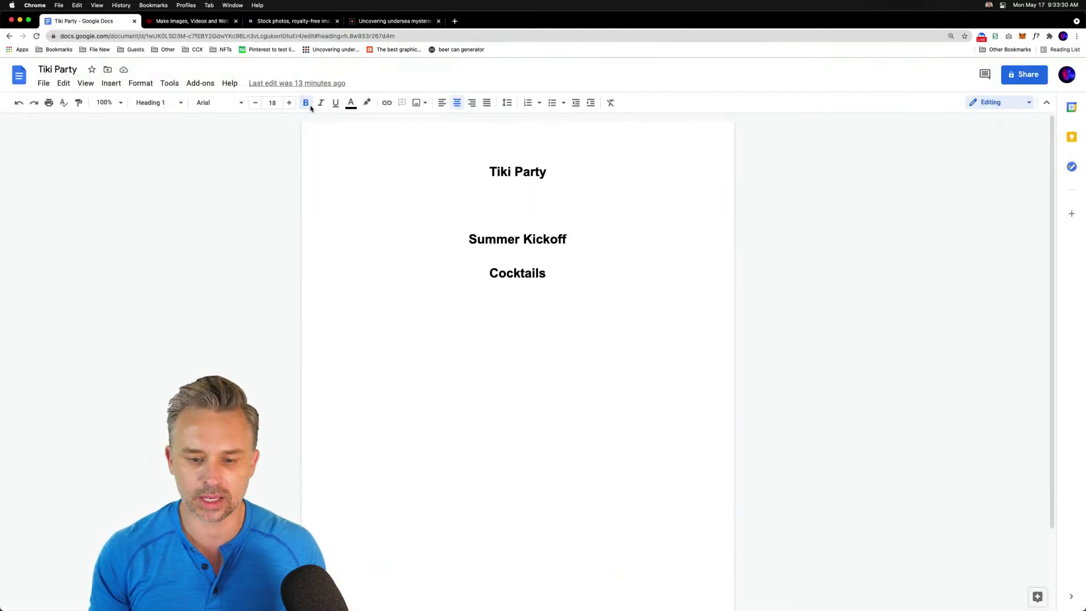
{"action": "left_click_drag", "start_coordinate": [488, 170], "coordinate": [513, 211]}
{"action": "left_click", "coordinate": [513, 210]}
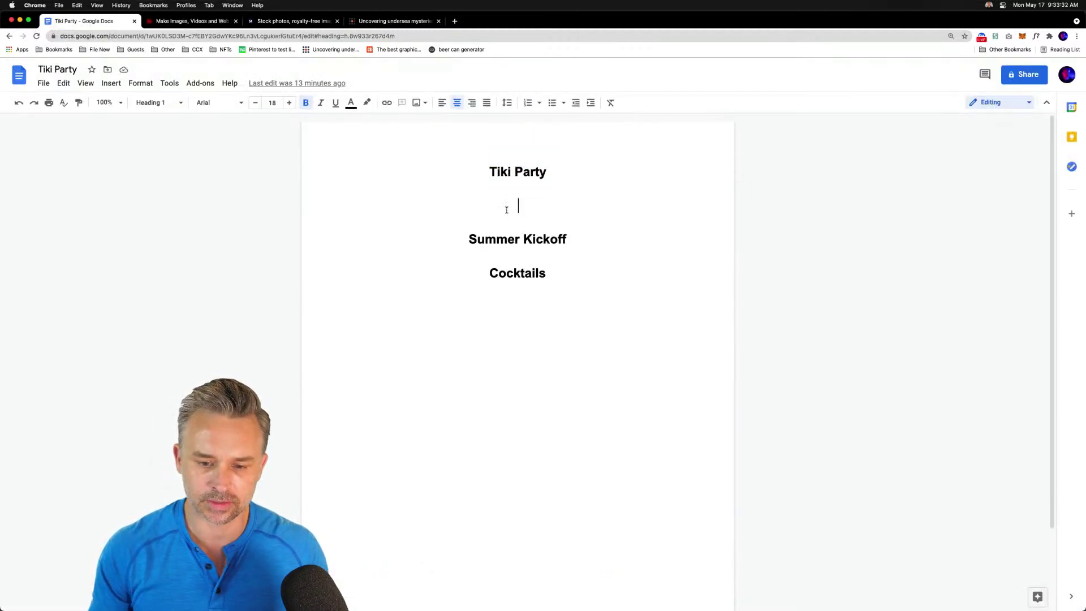
{"action": "key", "text": "BackSpace"}
{"action": "key", "text": "BackSpace"}
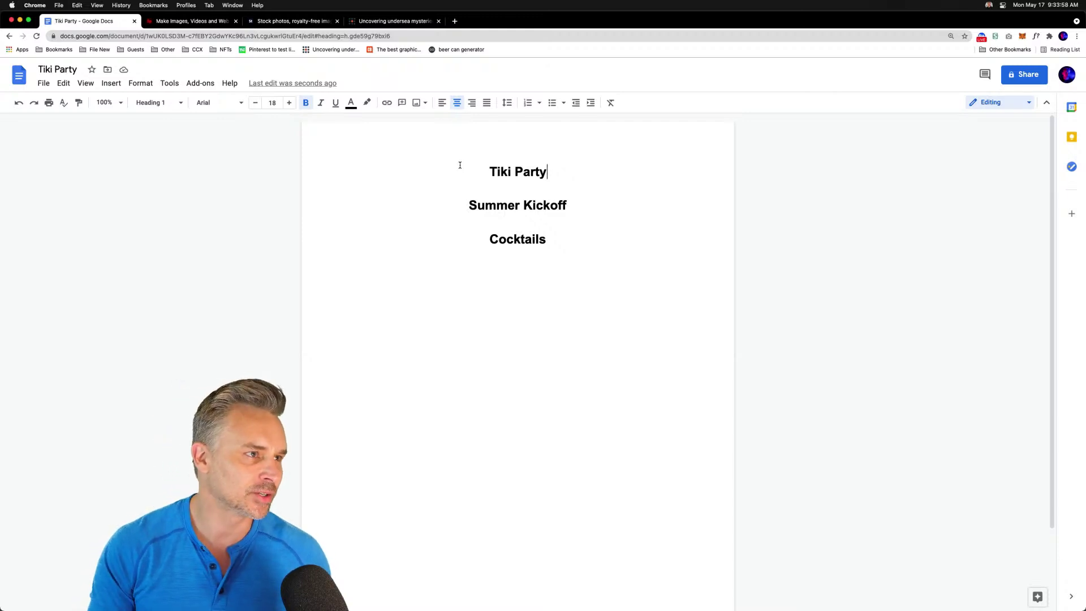
In Adobe Spark, open the Flyer template from the print graphics and create a post from the Emilys Florists template instead
{"action": "left_click", "coordinate": [227, 25]}
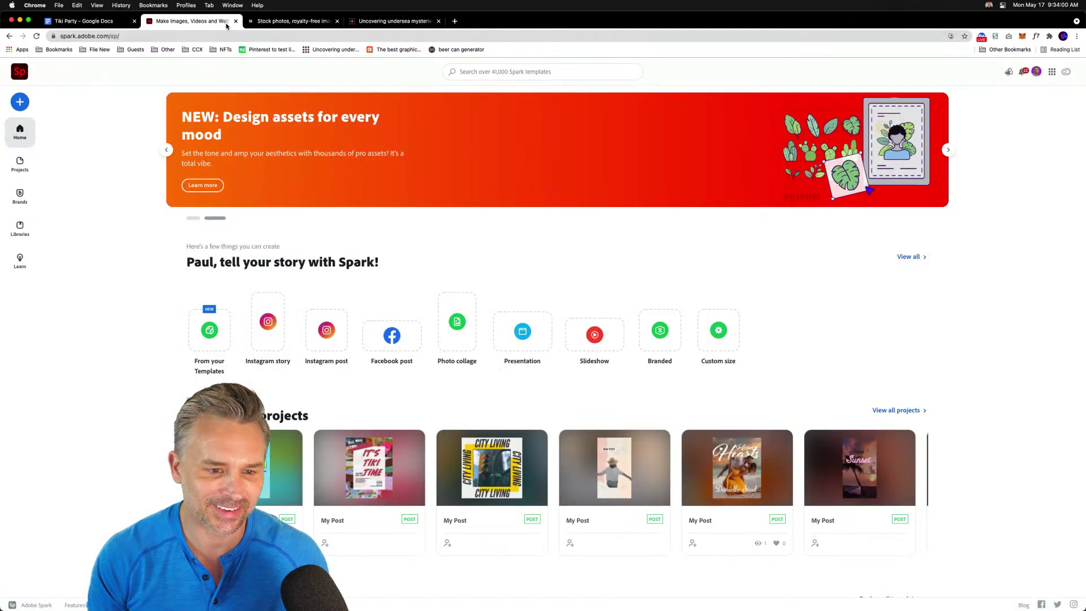
{"action": "left_click", "coordinate": [907, 258]}
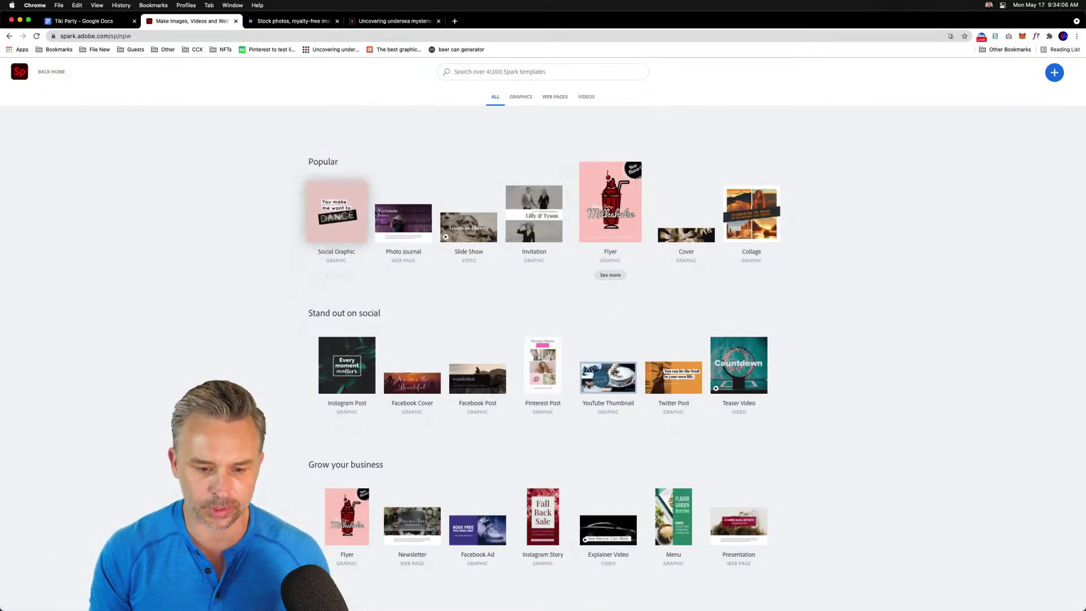
{"action": "left_click", "coordinate": [516, 98]}
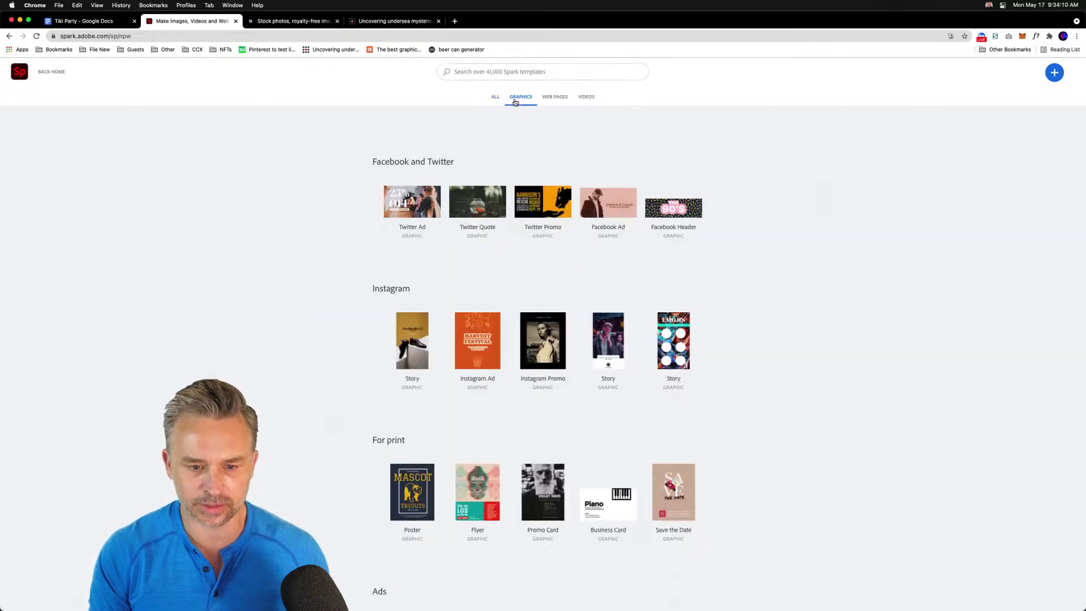
{"action": "scroll", "coordinate": [218, 302], "scroll_direction": "down", "scroll_amount": 5}
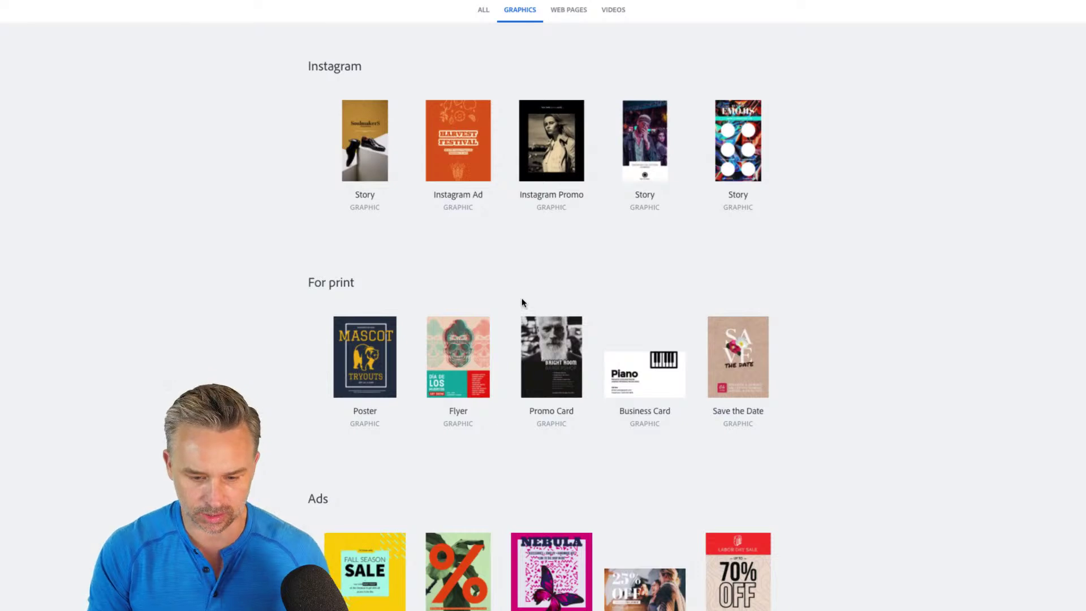
{"action": "mouse_move", "coordinate": [451, 366]}
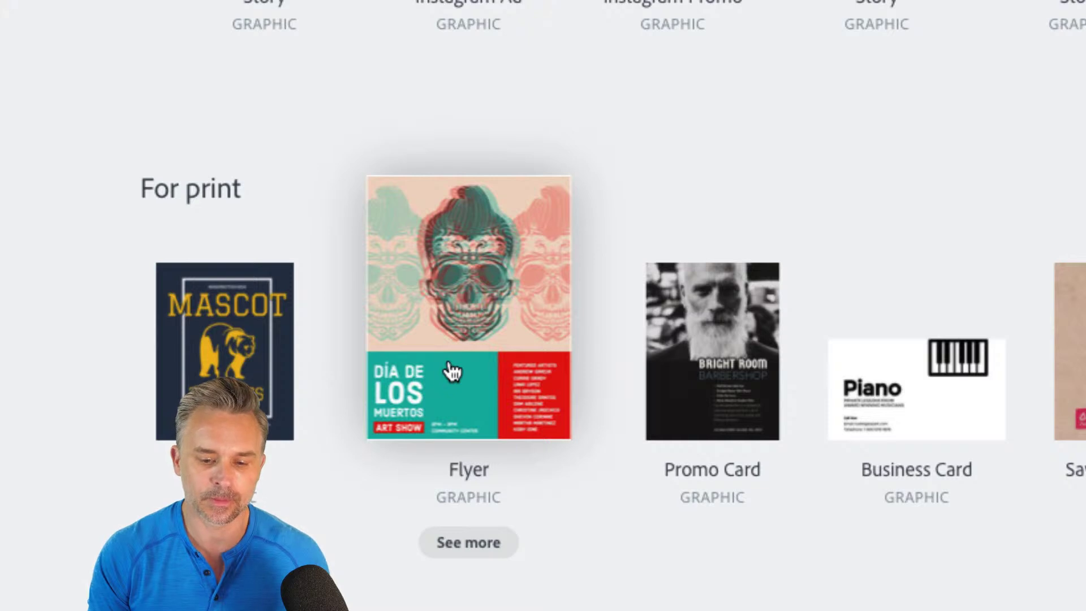
{"action": "left_click", "coordinate": [450, 365]}
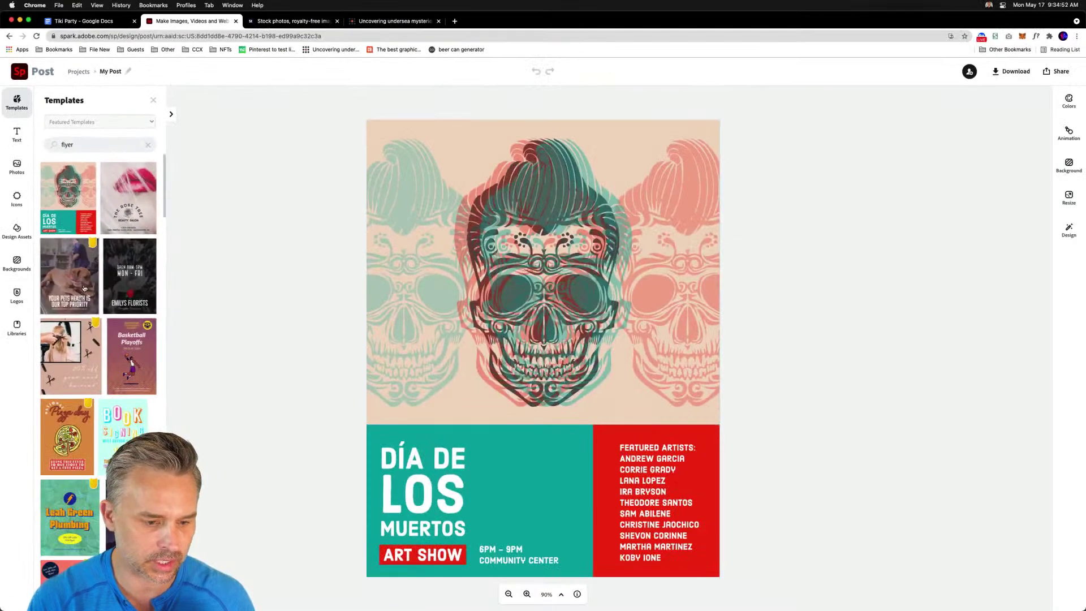
{"action": "left_click", "coordinate": [128, 285]}
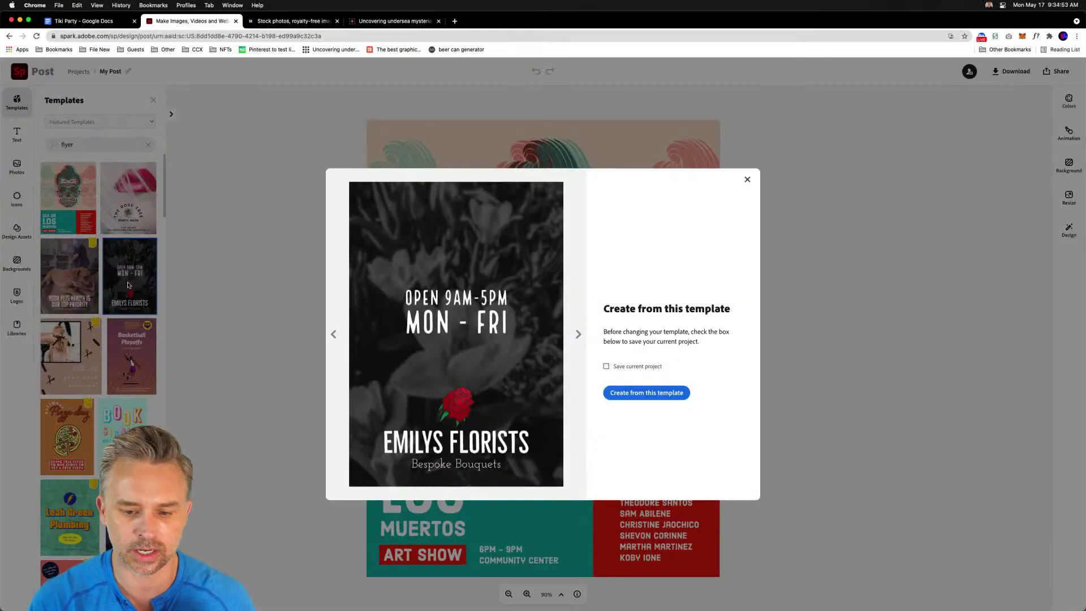
{"action": "left_click", "coordinate": [616, 393]}
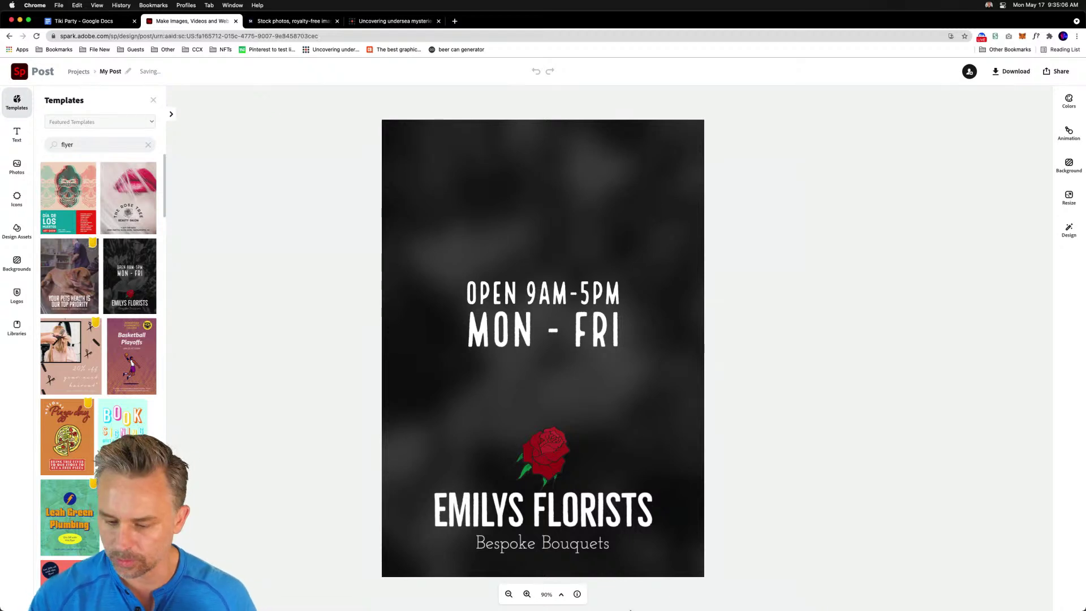
Switch to QuickTime Player, start a new movie recording that mirrors the iPhone, and decline the software update
{"action": "left_click", "coordinate": [767, 599]}
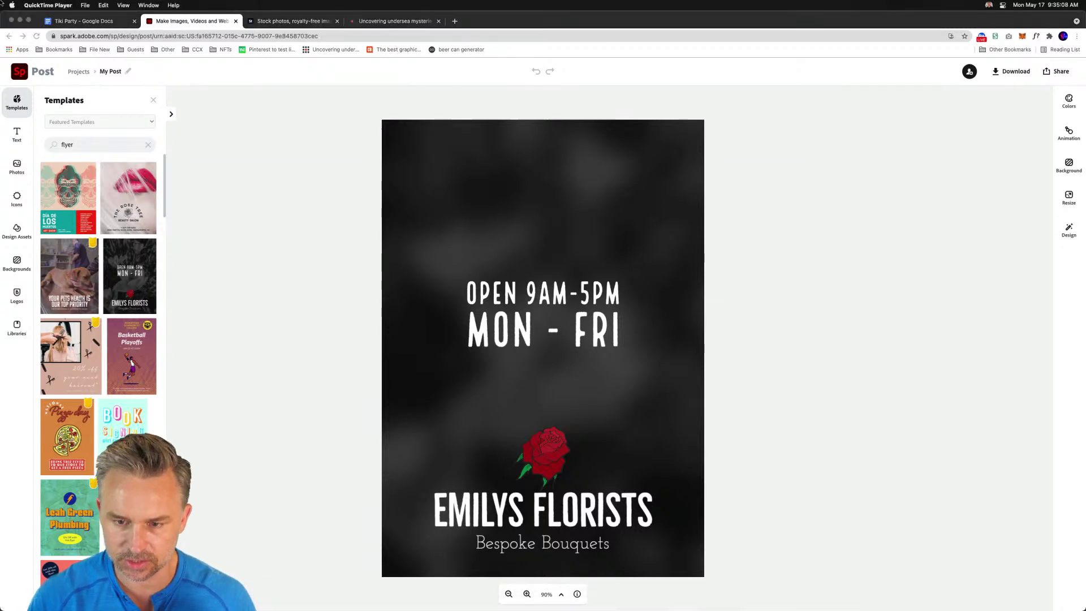
{"action": "left_click", "coordinate": [85, 6]}
{"action": "left_click", "coordinate": [85, 18]}
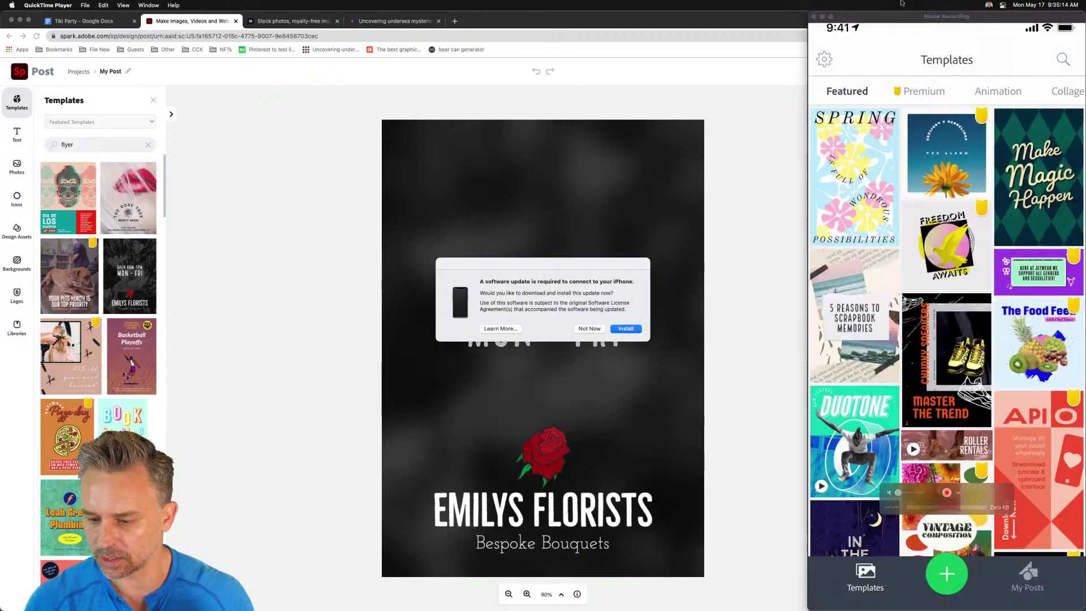
{"action": "left_click", "coordinate": [588, 329]}
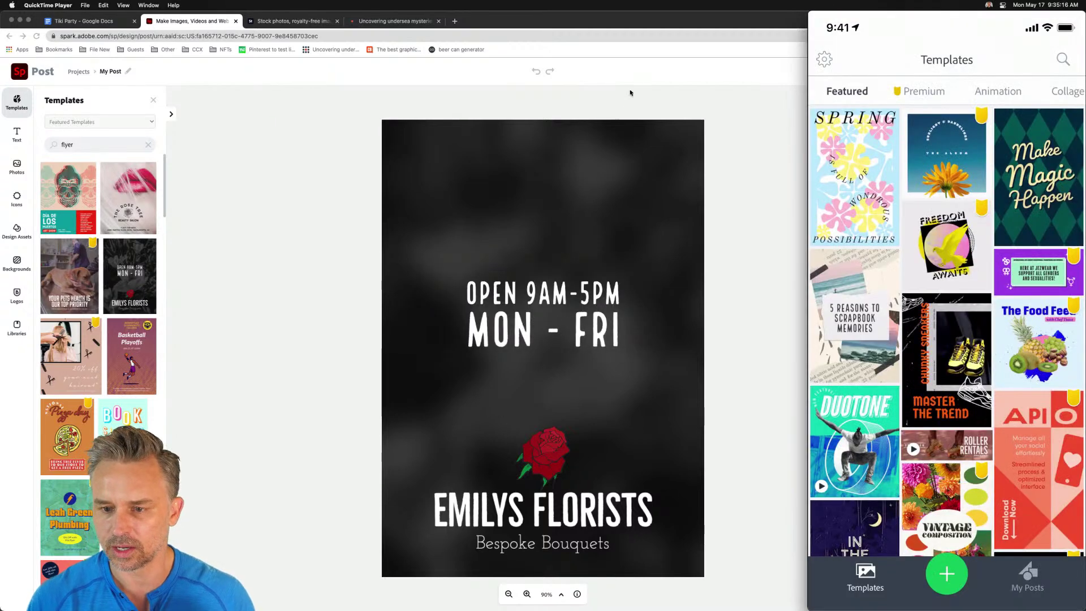
Fit the browser window with the florist flyer beside the mirrored phone screen and make the mirrored screen active
{"action": "left_click", "coordinate": [632, 68]}
{"action": "key", "text": "super+Tab"}
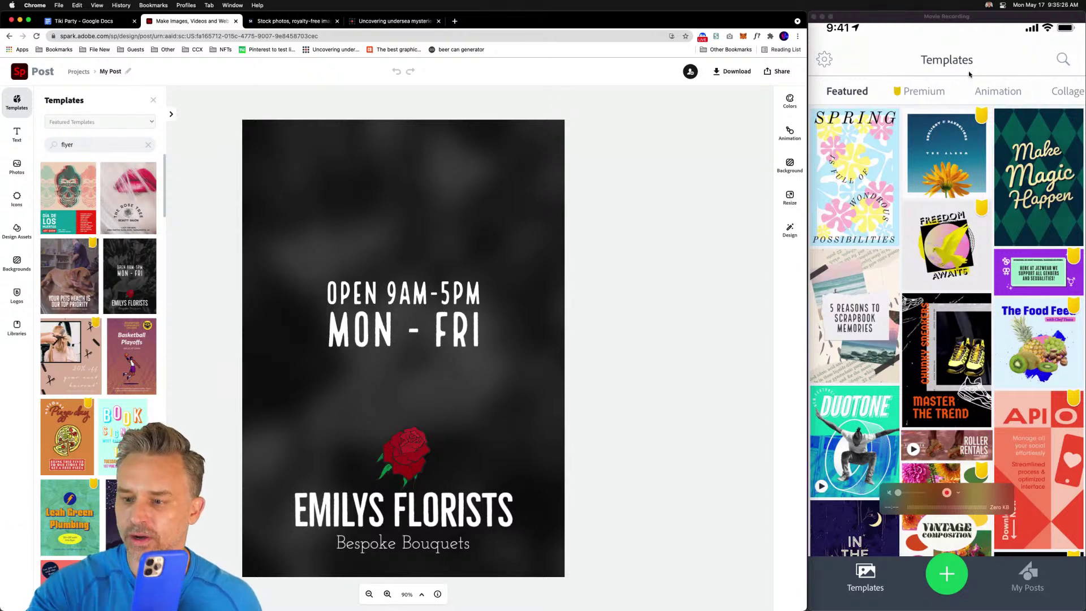
{"action": "left_click", "coordinate": [998, 68]}
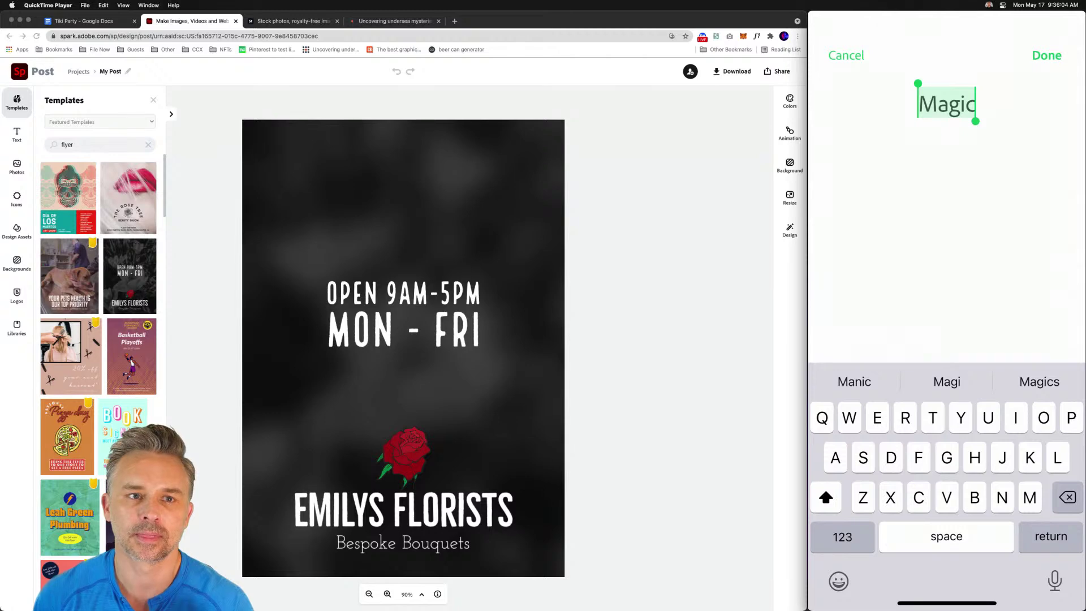
In the mobile post, replace the three words "Make", "Magic" and "Happen" with "Time", "For" and "Tiki"
{"action": "type", "text": "Time"}
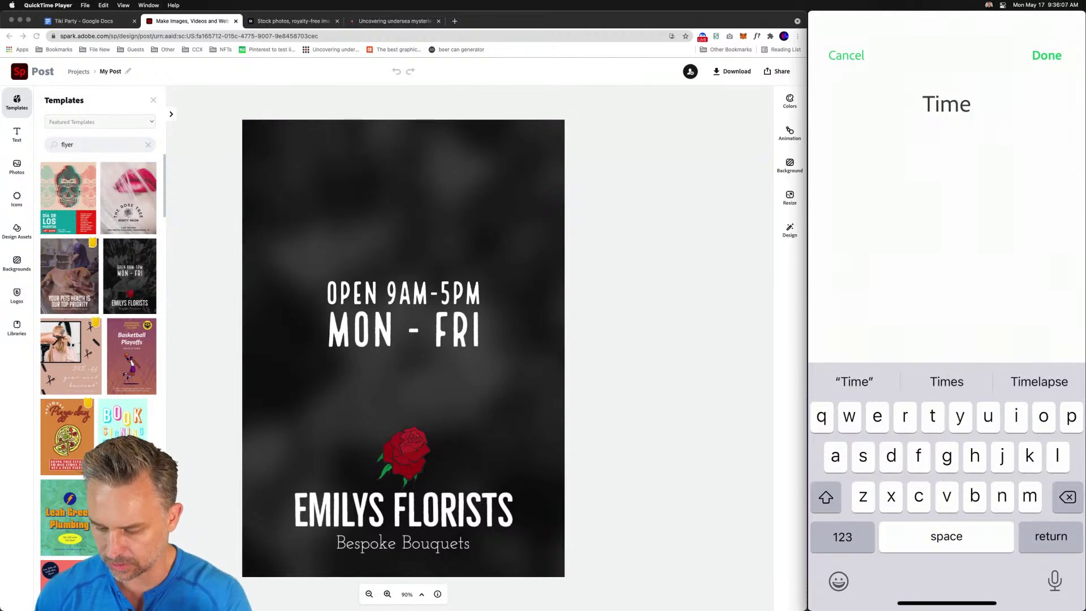
{"action": "left_click", "coordinate": [1047, 56]}
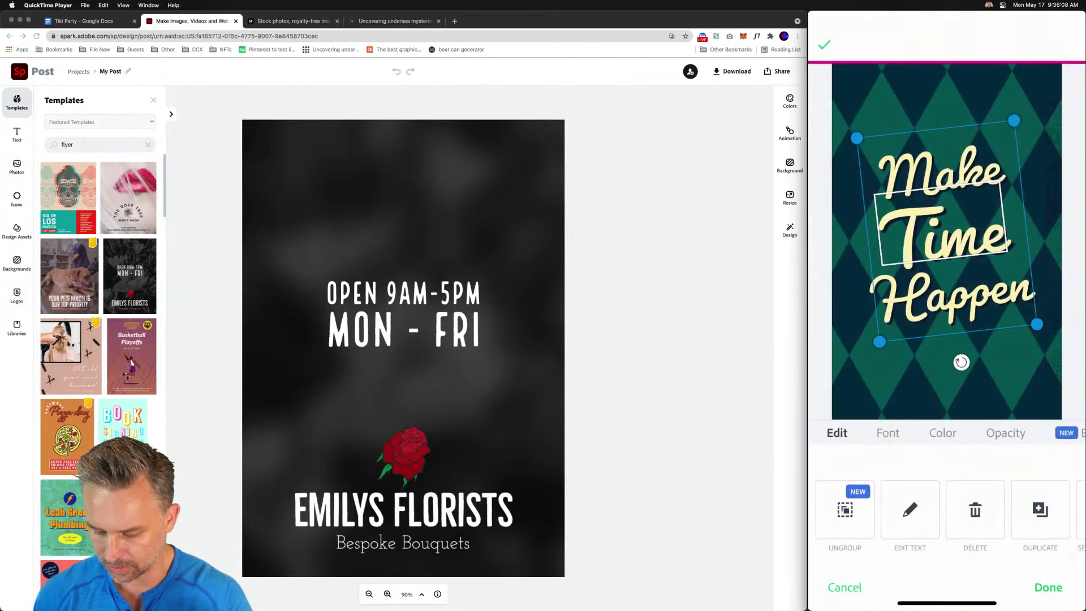
{"action": "left_click", "coordinate": [939, 167]}
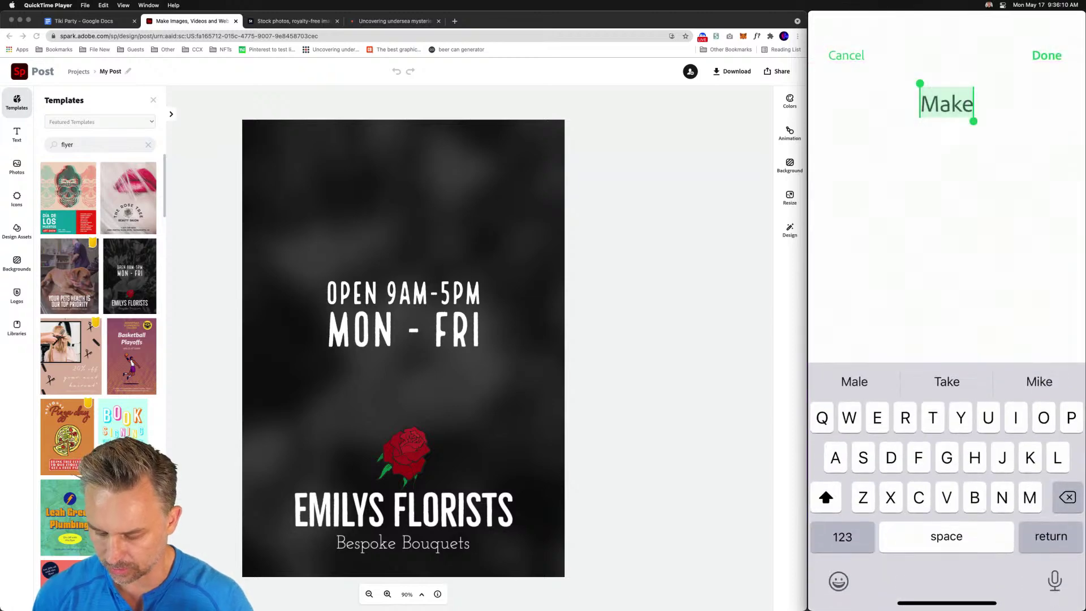
{"action": "type", "text": "Time"}
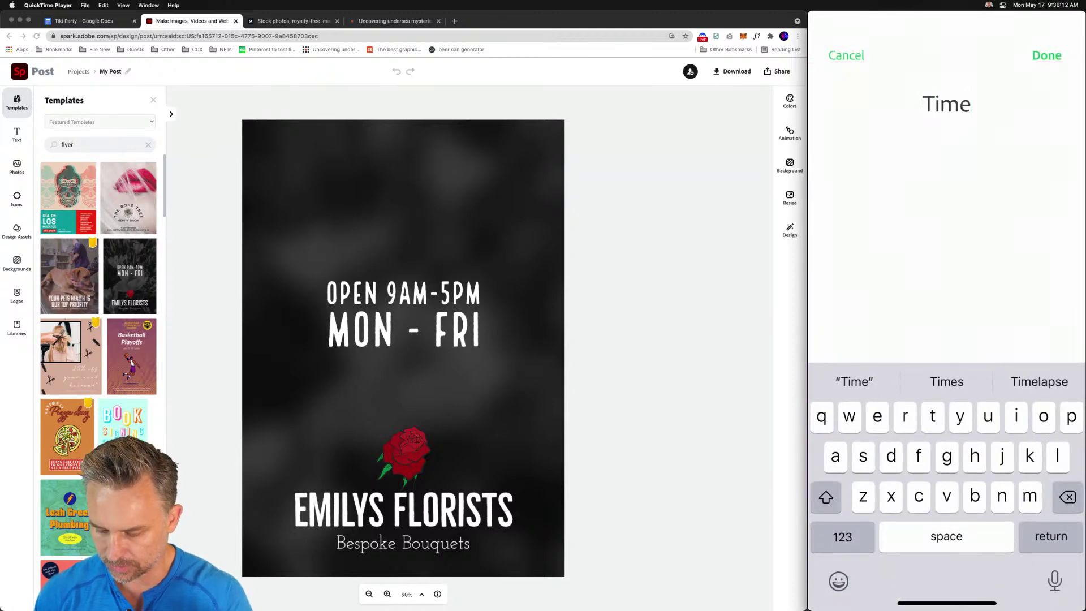
{"action": "left_click", "coordinate": [1047, 55]}
{"action": "left_click", "coordinate": [947, 173]}
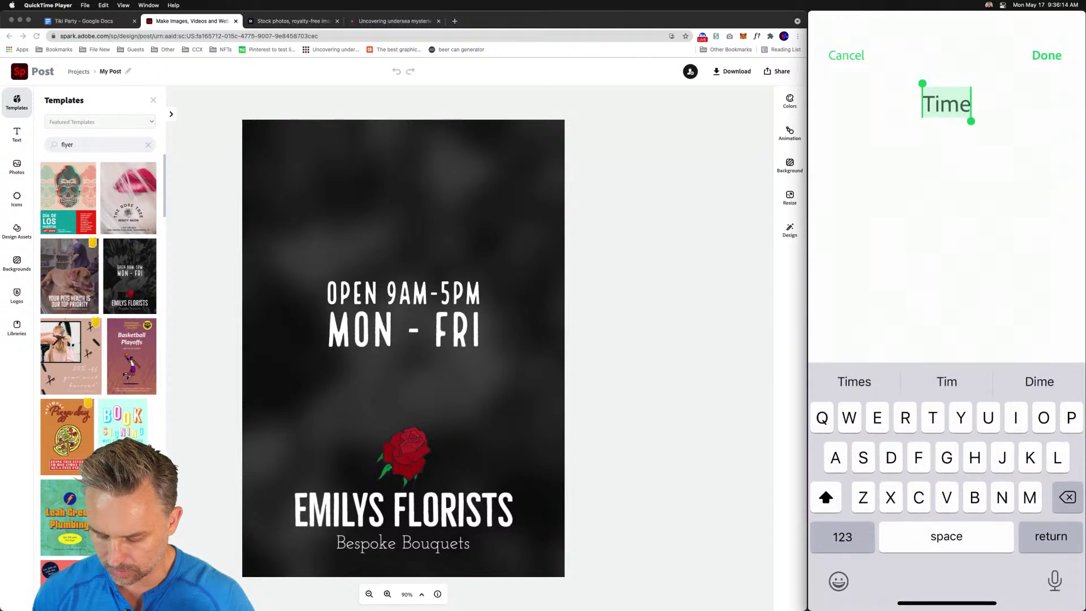
{"action": "type", "text": "For"}
{"action": "left_click", "coordinate": [1047, 55]}
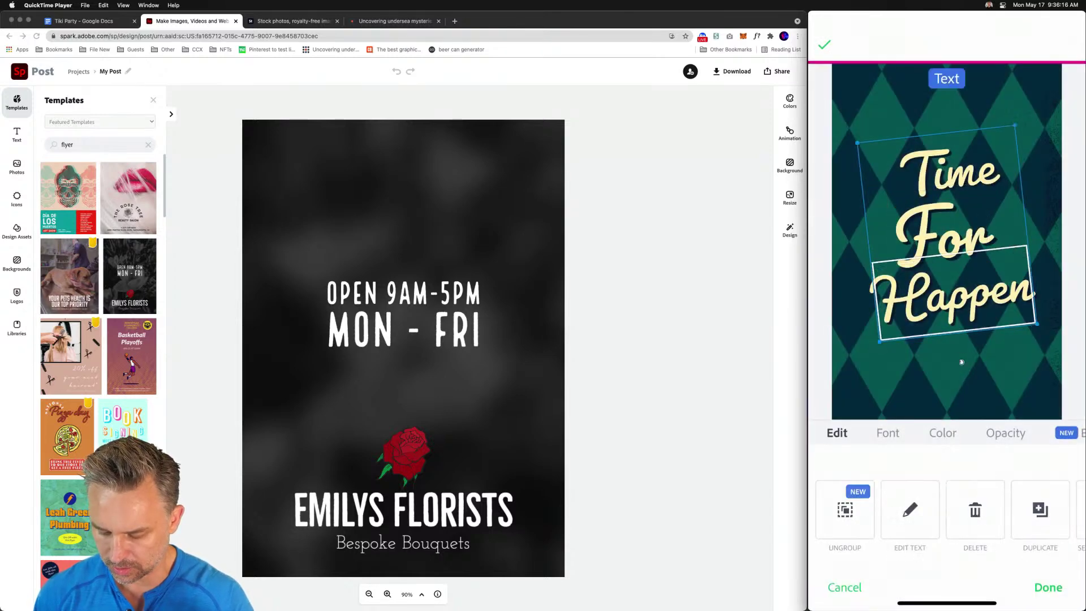
{"action": "left_click", "coordinate": [953, 297]}
{"action": "type", "text": "Tiki"}
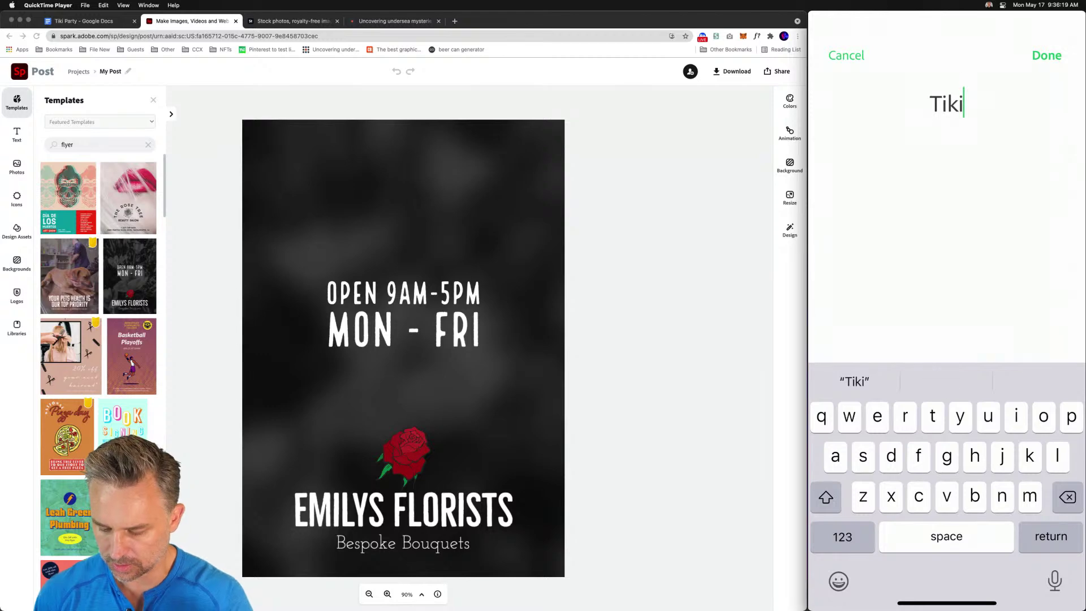
{"action": "left_click", "coordinate": [1047, 56]}
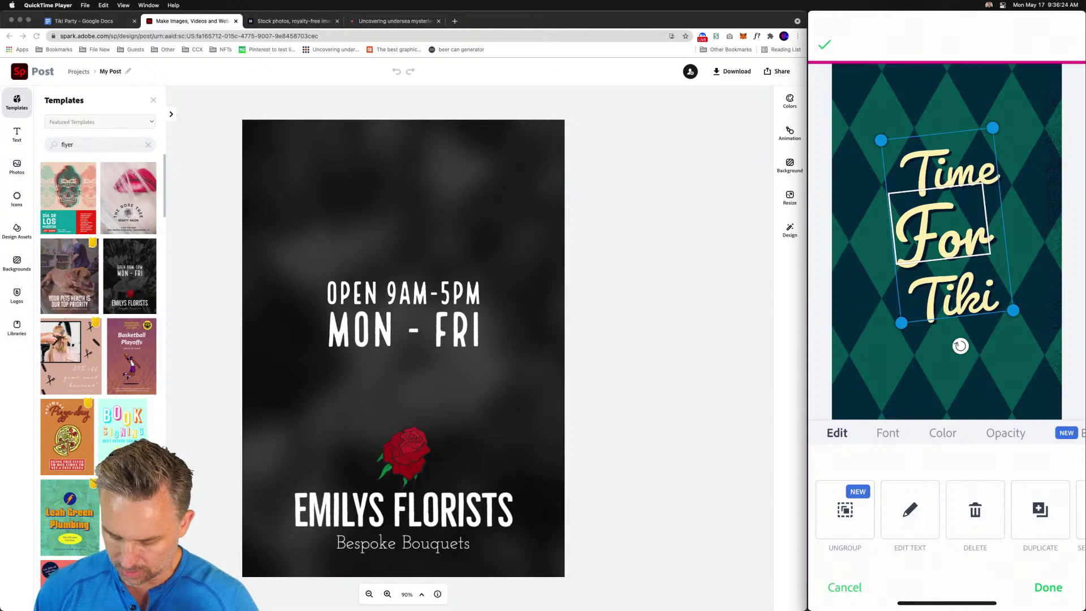
Shrink the word "For" and enlarge the word "Tiki" on the mobile design
{"action": "left_click", "coordinate": [942, 229]}
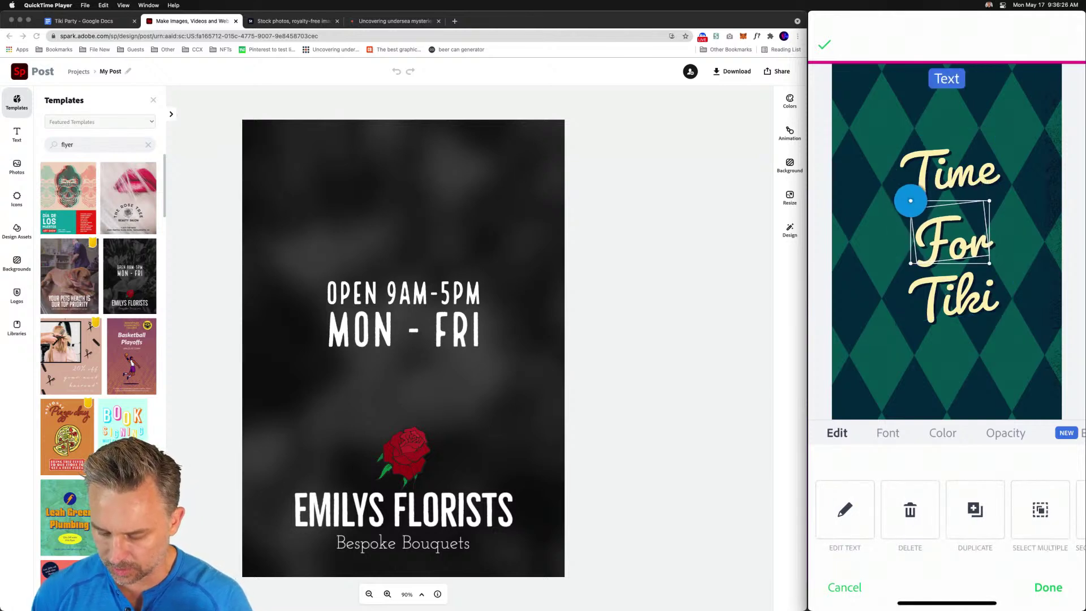
{"action": "left_click", "coordinate": [954, 296]}
{"action": "left_click_drag", "start_coordinate": [911, 319], "coordinate": [887, 343]}
{"action": "left_click_drag", "start_coordinate": [951, 294], "coordinate": [990, 309]}
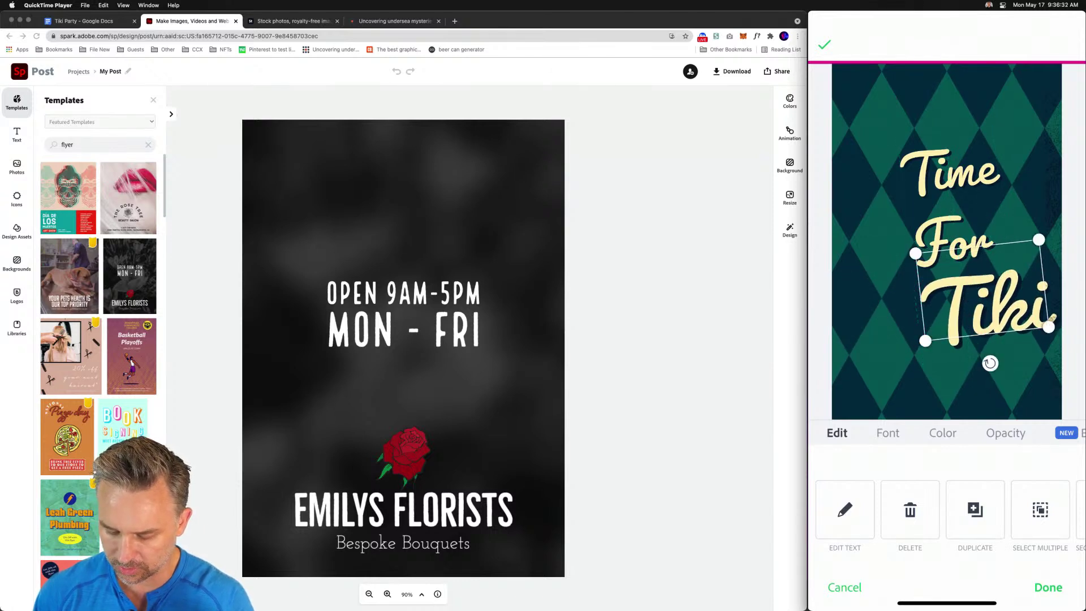
Rearrange the words so "Time For" reads as one line with "Tiki" centered beneath it, and finish the text edit
{"action": "left_click", "coordinate": [882, 384]}
{"action": "left_click", "coordinate": [947, 170]}
{"action": "left_click_drag", "start_coordinate": [948, 170], "coordinate": [891, 162]}
{"action": "left_click_drag", "start_coordinate": [953, 240], "coordinate": [981, 195]}
{"action": "left_click", "coordinate": [987, 306]}
{"action": "left_click_drag", "start_coordinate": [987, 306], "coordinate": [956, 278]}
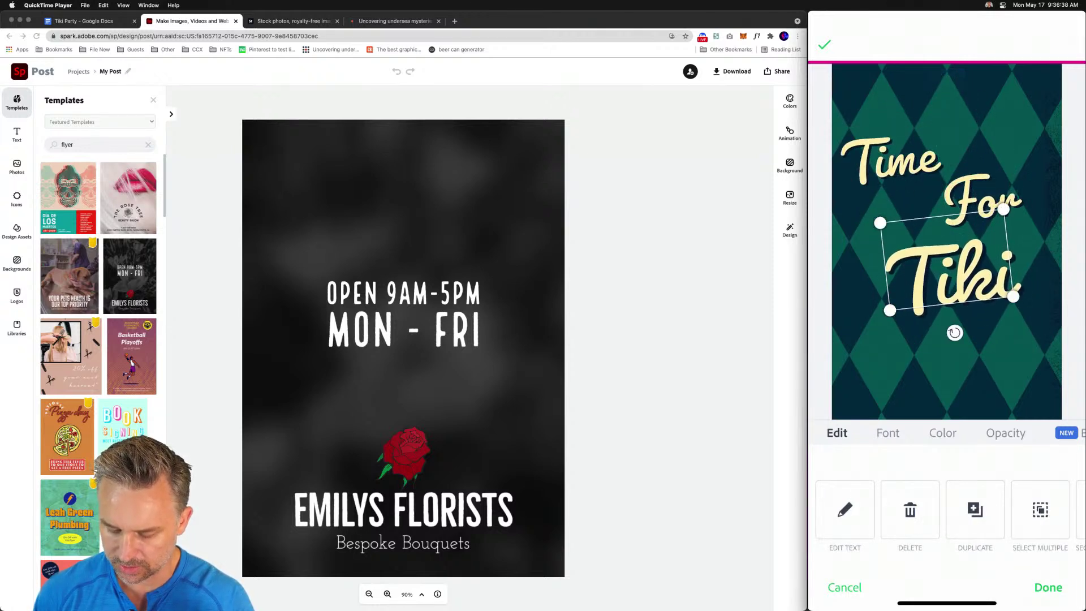
{"action": "left_click", "coordinate": [891, 164]}
{"action": "left_click_drag", "start_coordinate": [891, 164], "coordinate": [886, 207]}
{"action": "left_click", "coordinate": [1048, 587]}
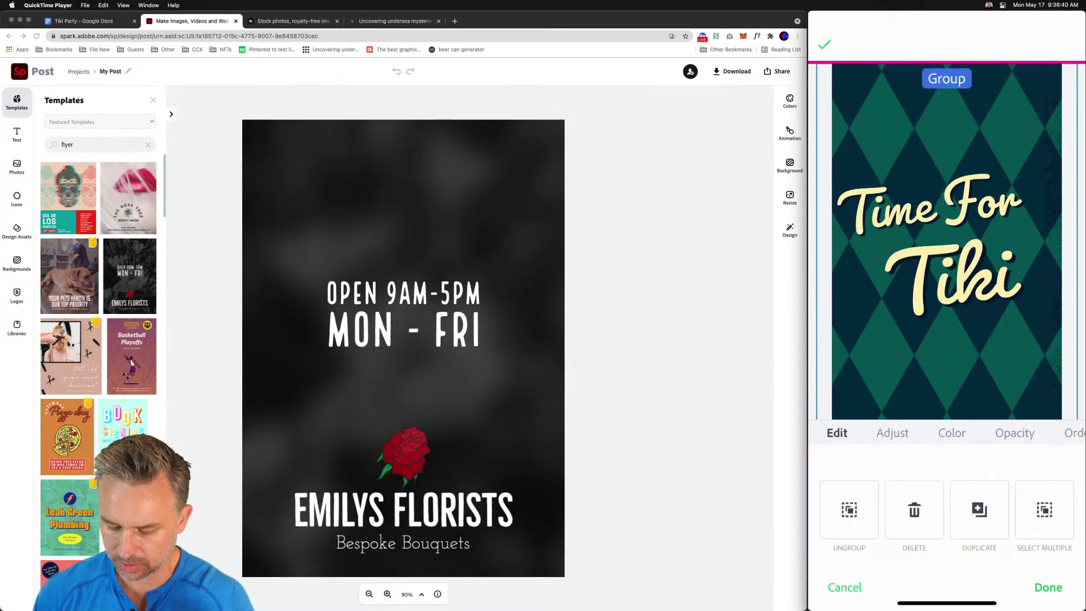
{"action": "left_click", "coordinate": [1048, 587]}
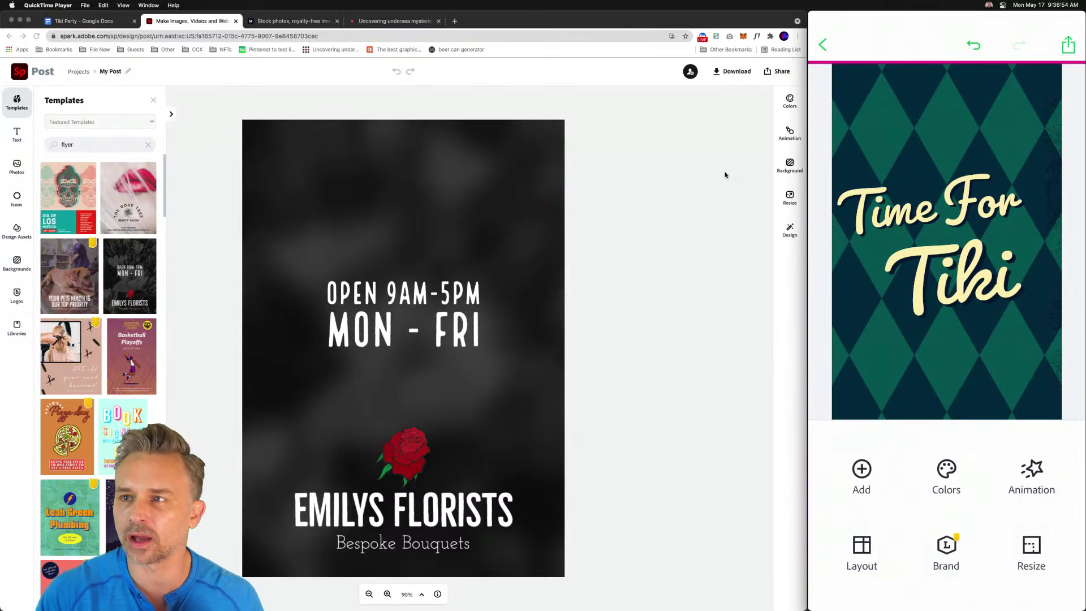
Switch to Chrome, widen its window across the screen, and move the "Emilys Florists" heading above the opening hours
{"action": "left_click", "coordinate": [684, 193]}
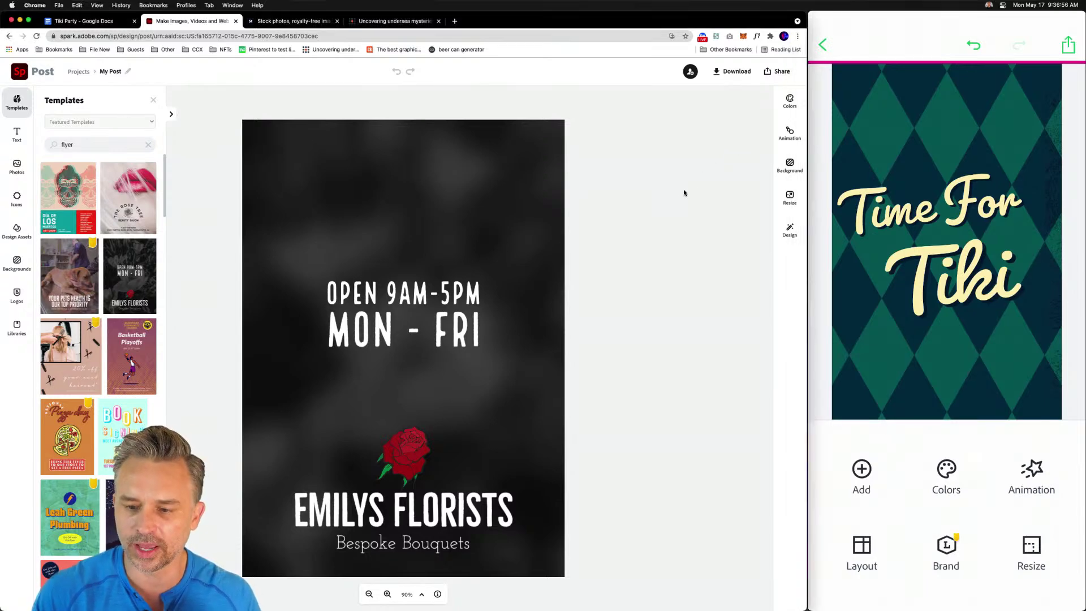
{"action": "left_click_drag", "start_coordinate": [804, 18], "coordinate": [1073, 16]}
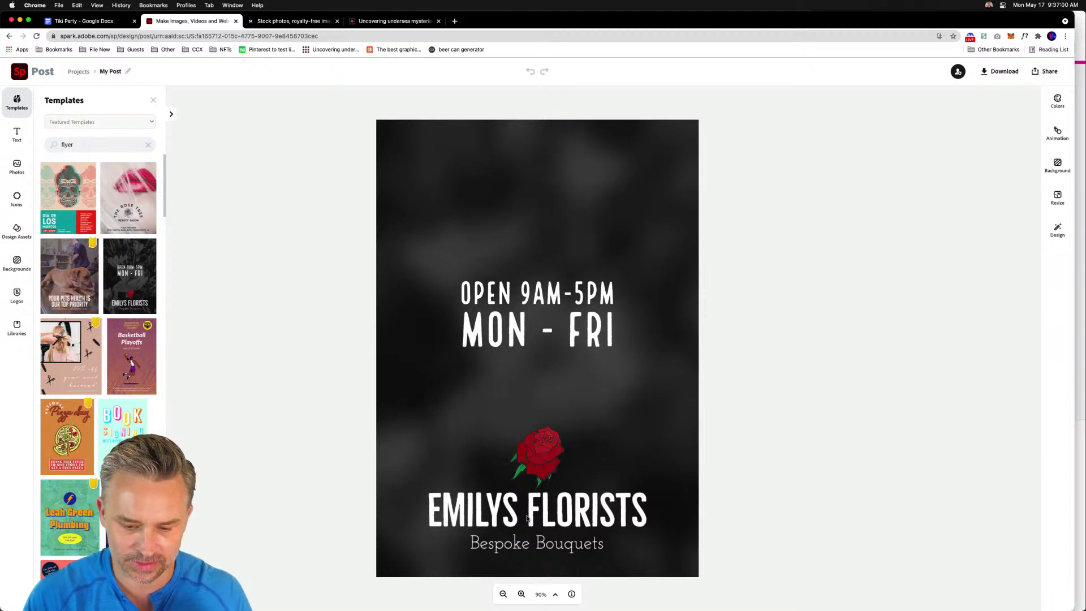
{"action": "left_click", "coordinate": [520, 540]}
{"action": "left_click", "coordinate": [449, 512]}
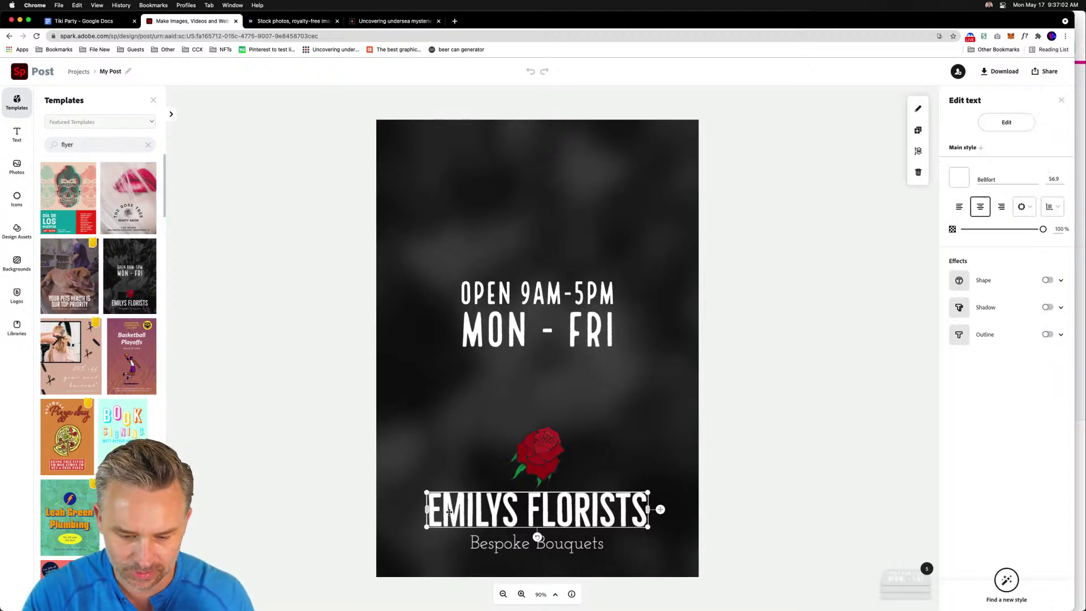
{"action": "left_click_drag", "start_coordinate": [459, 294], "coordinate": [457, 237]}
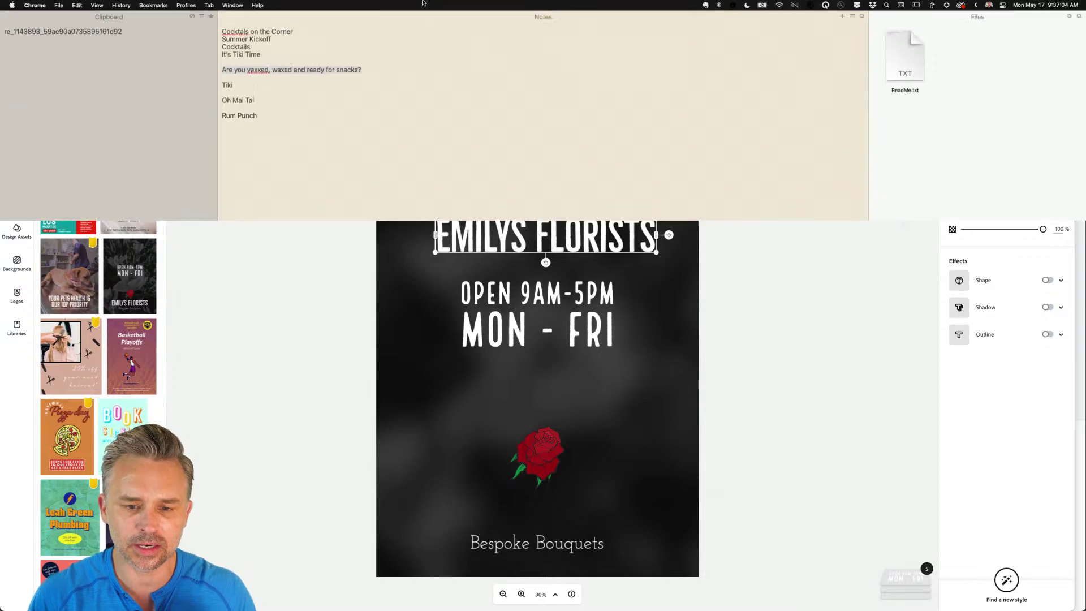
Check the notes for the party tagline and change the "Emilys Florists" heading to "It's Tiki Time"
{"action": "scroll", "coordinate": [423, 3], "scroll_direction": "down", "scroll_amount": 1}
{"action": "scroll", "coordinate": [422, 2], "scroll_direction": "up", "scroll_amount": 1}
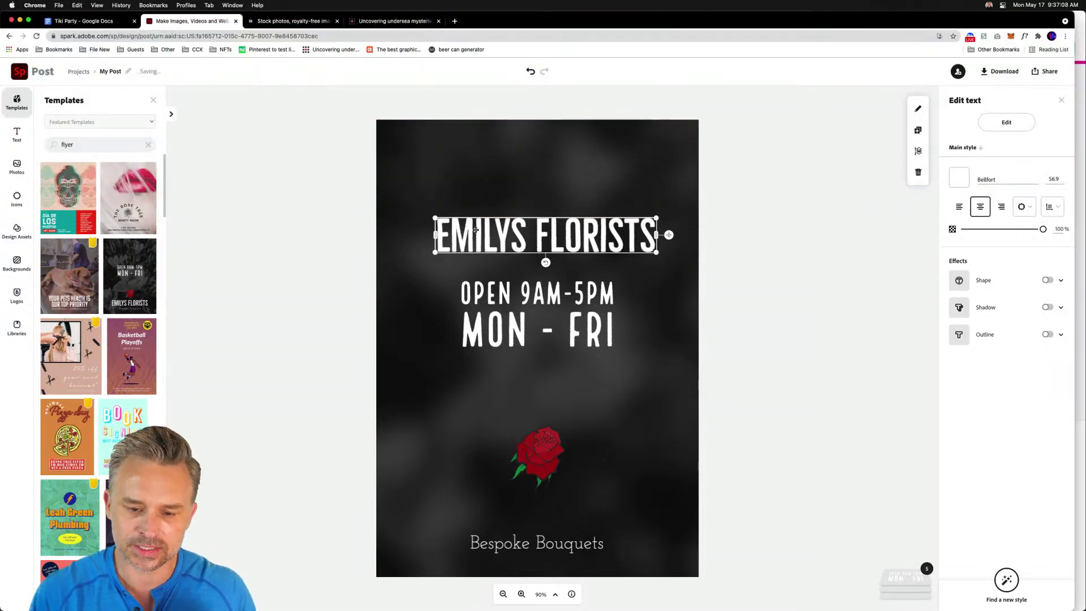
{"action": "double_click", "coordinate": [476, 230]}
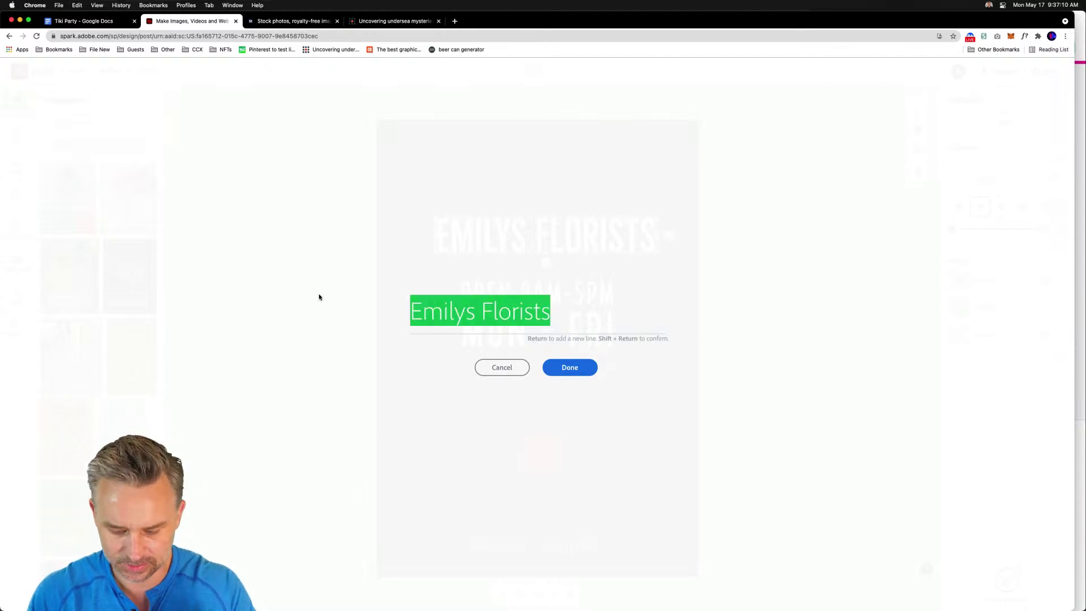
{"action": "type", "text": "I'ts"}
{"action": "key", "text": "BackSpace"}
{"action": "key", "text": "BackSpace"}
{"action": "key", "text": "BackSpace"}
{"action": "type", "text": "t"}
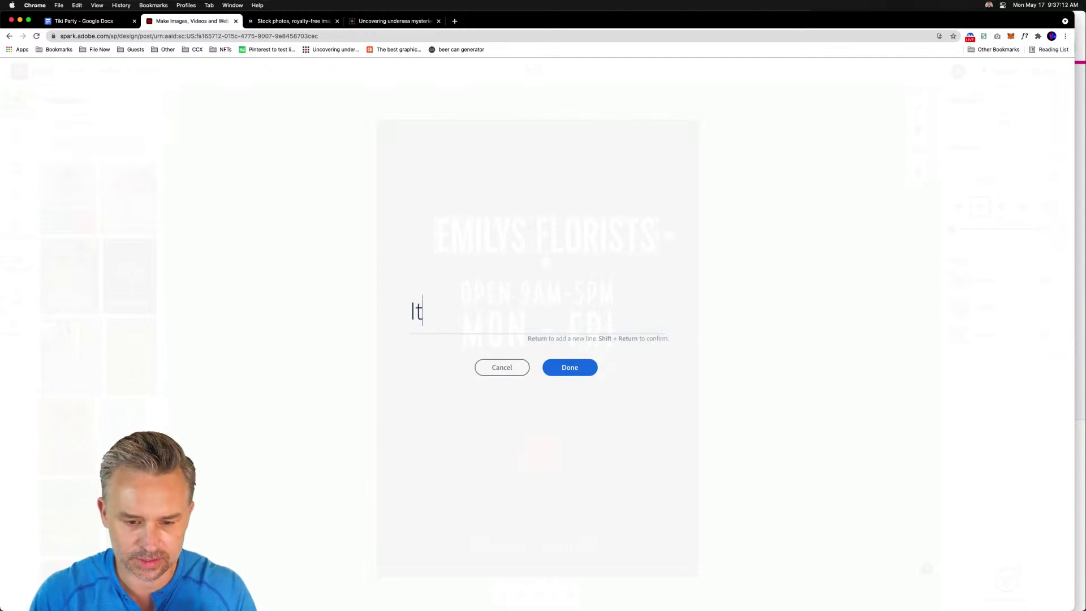
{"action": "type", "text": "'s Tiki"}
{"action": "key", "text": "BackSpace"}
{"action": "key", "text": "BackSpace"}
{"action": "key", "text": "BackSpace"}
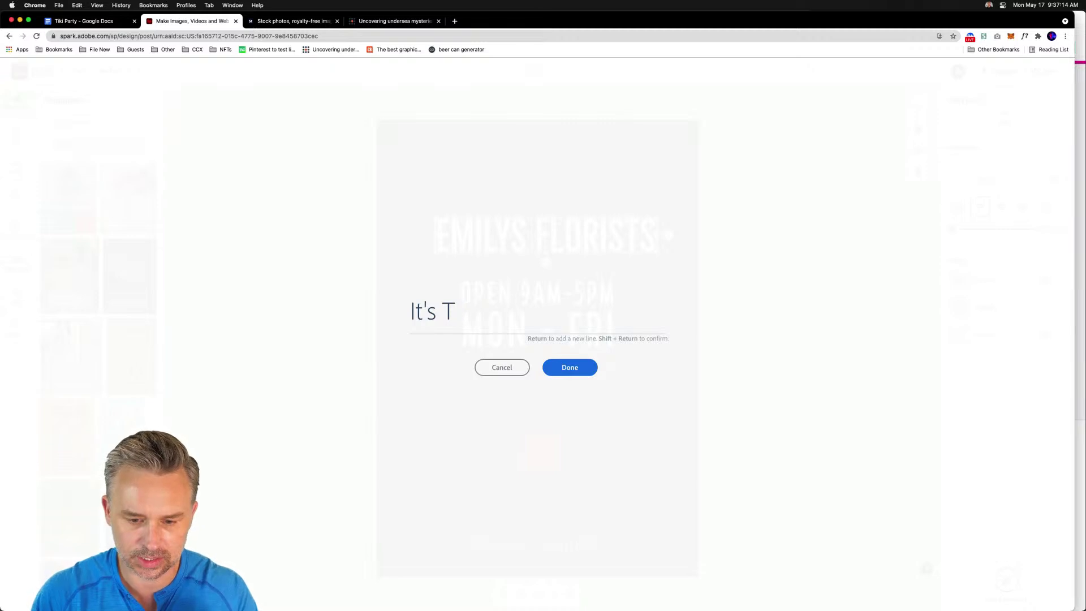
{"action": "type", "text": "iki Time"}
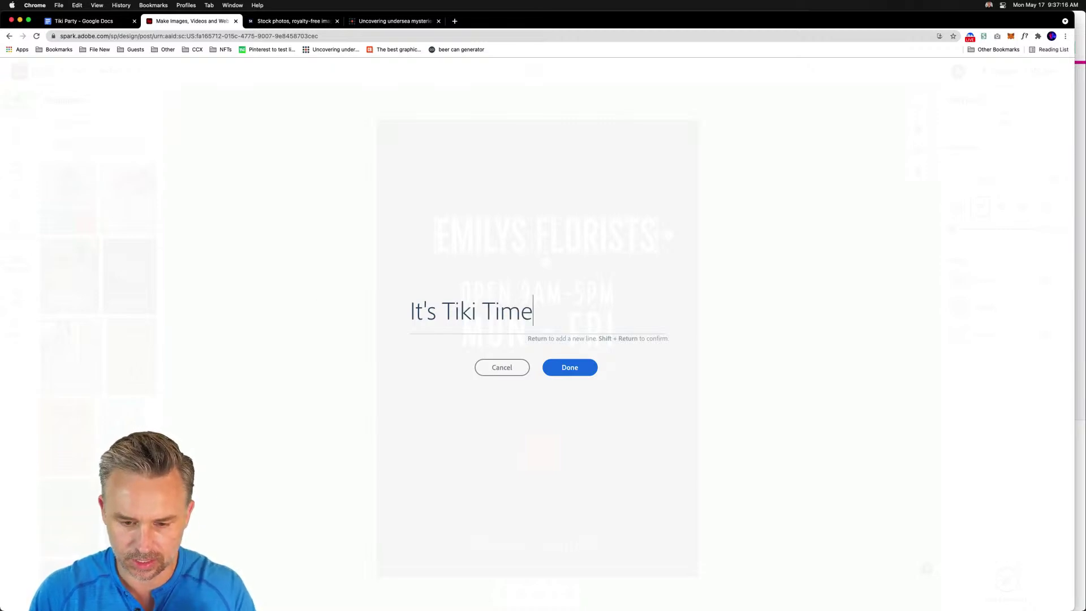
{"action": "left_click", "coordinate": [560, 369]}
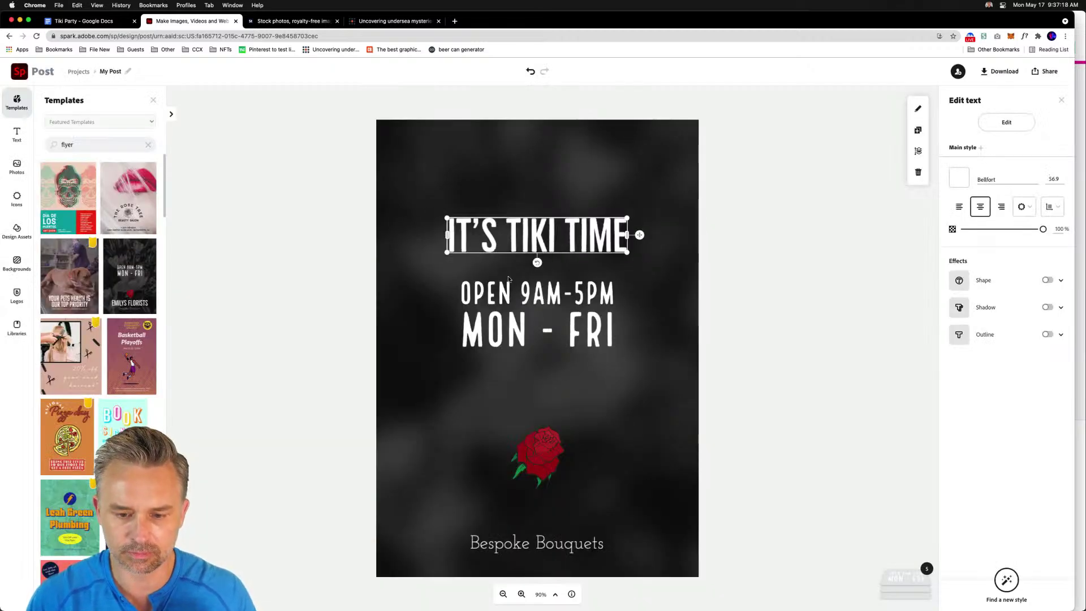
Replace the opening hours text with "Saturday, May 29th" on one line and "6pm" on the line below
{"action": "left_click", "coordinate": [474, 308]}
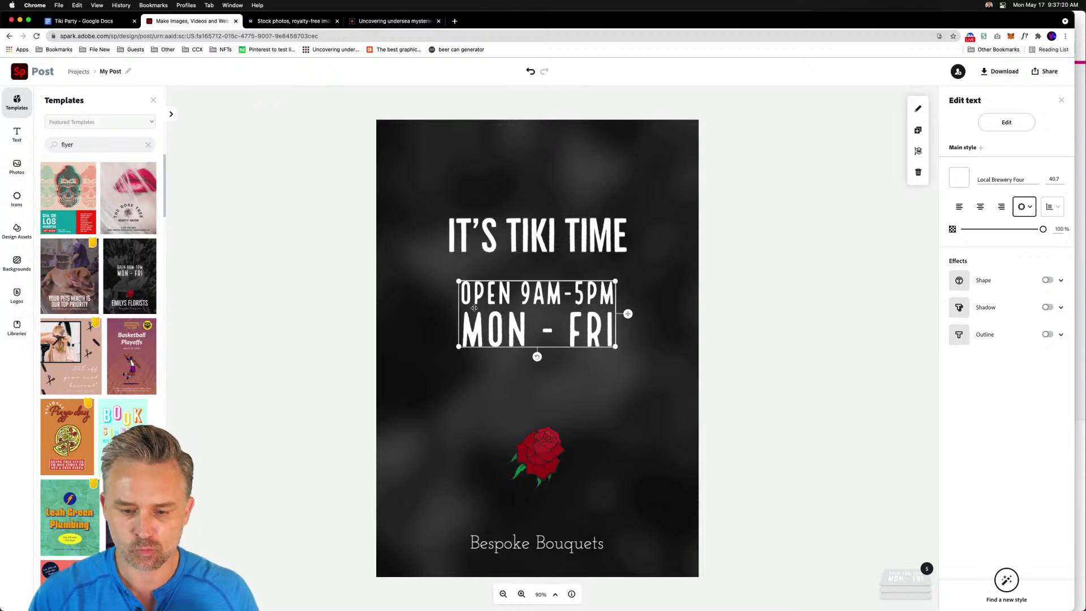
{"action": "double_click", "coordinate": [502, 293]}
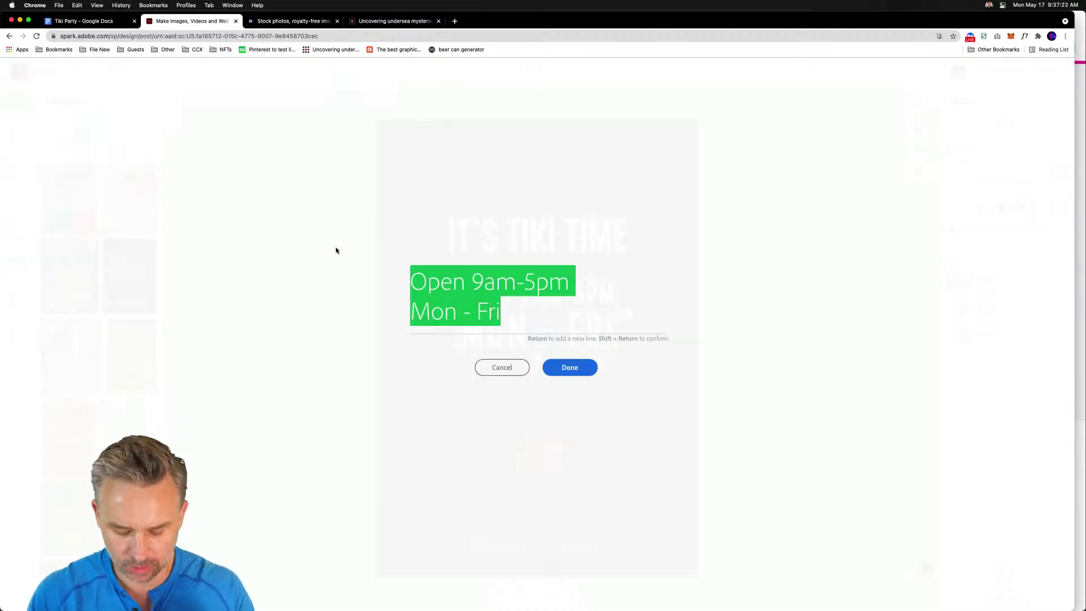
{"action": "type", "text": "Saturday"}
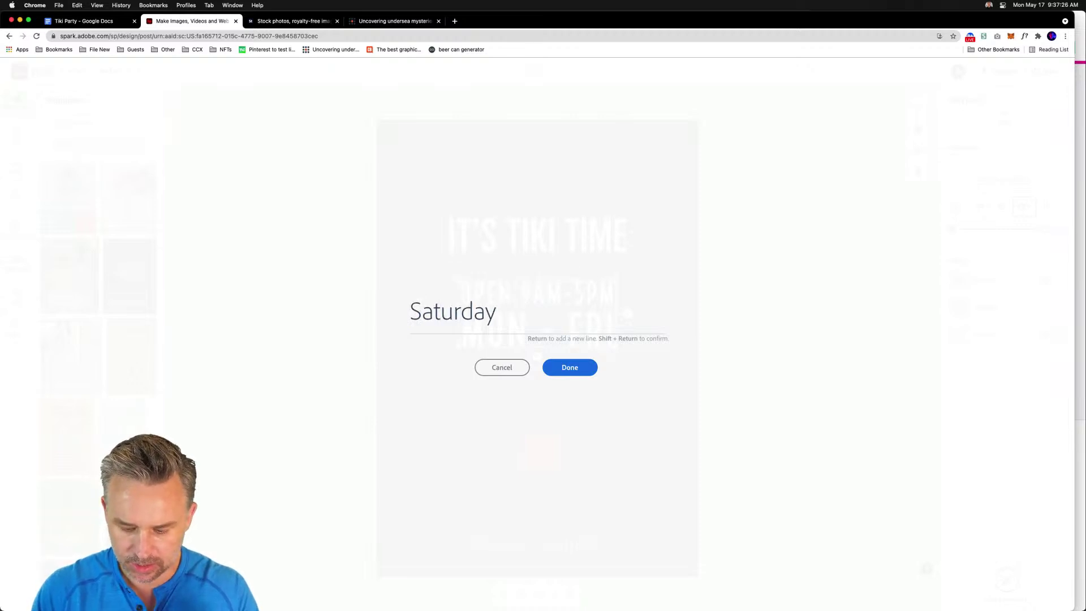
{"action": "key", "text": "Return"}
{"action": "type", "text": "May "}
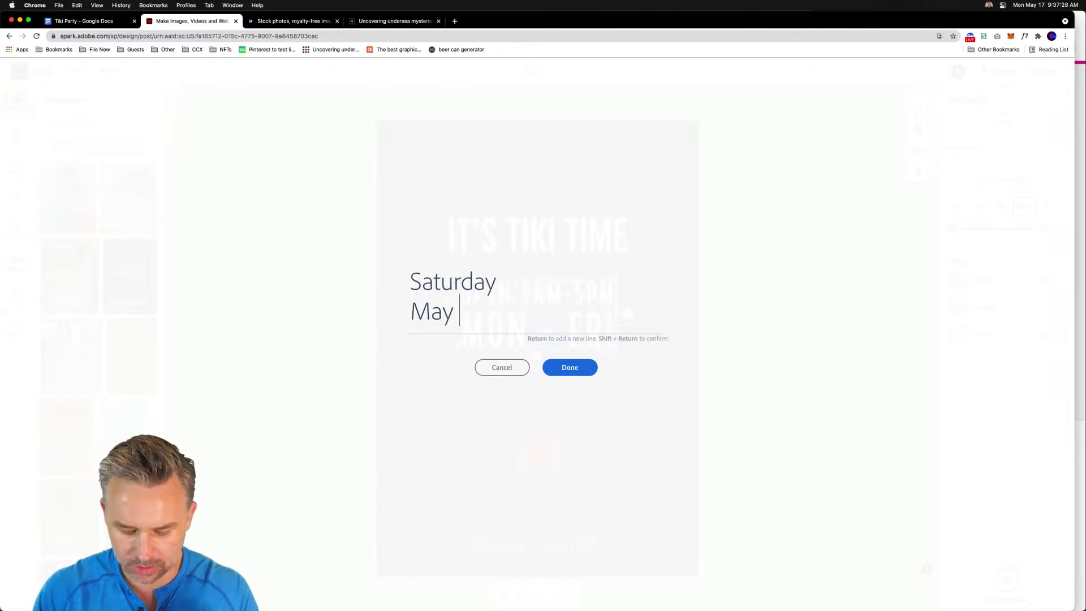
{"action": "type", "text": "29th"}
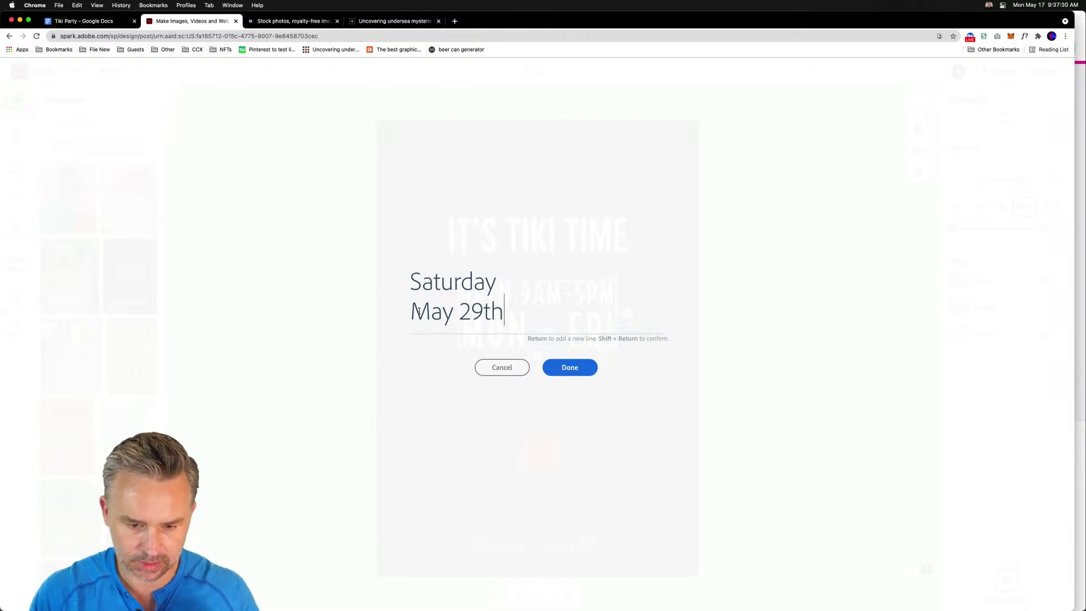
{"action": "left_click", "coordinate": [411, 311]}
{"action": "key", "text": "BackSpace"}
{"action": "type", "text": ", May 29th"}
{"action": "left_click", "coordinate": [595, 309]}
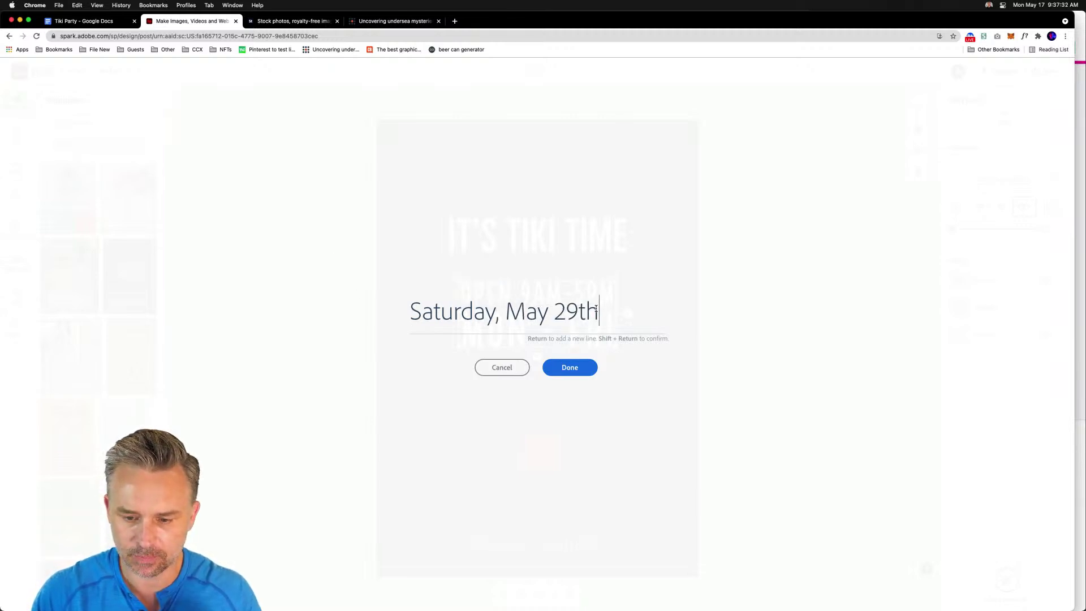
{"action": "key", "text": "Return"}
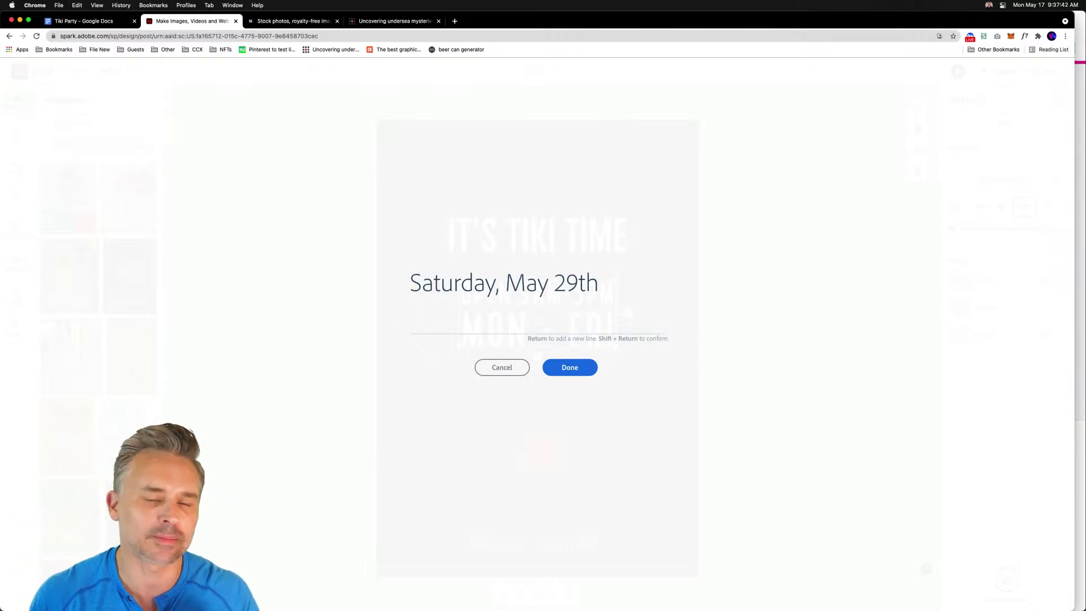
{"action": "type", "text": "6pm"}
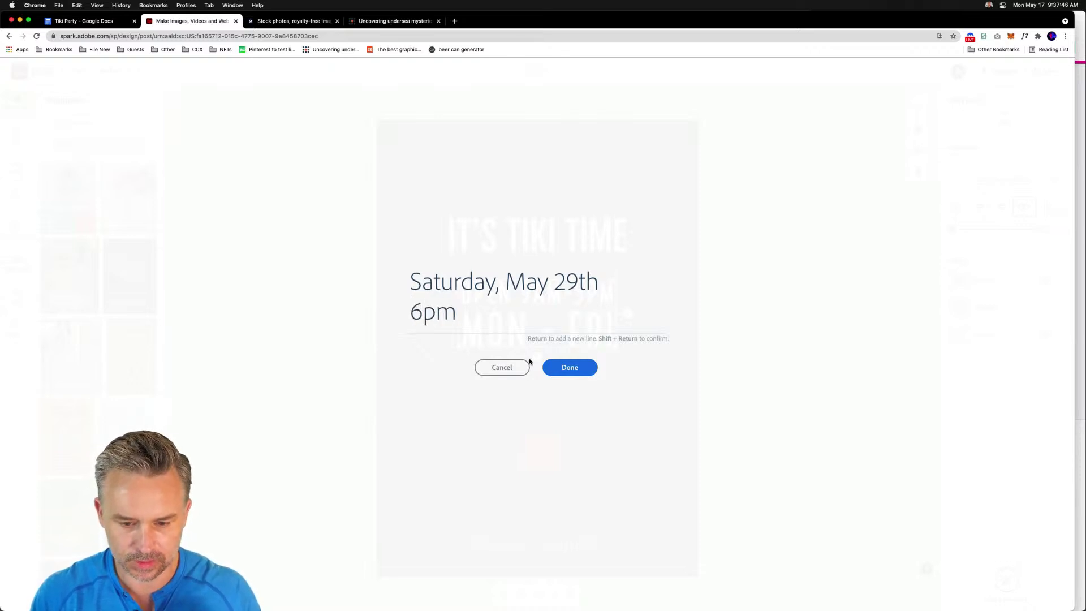
{"action": "left_click", "coordinate": [557, 366]}
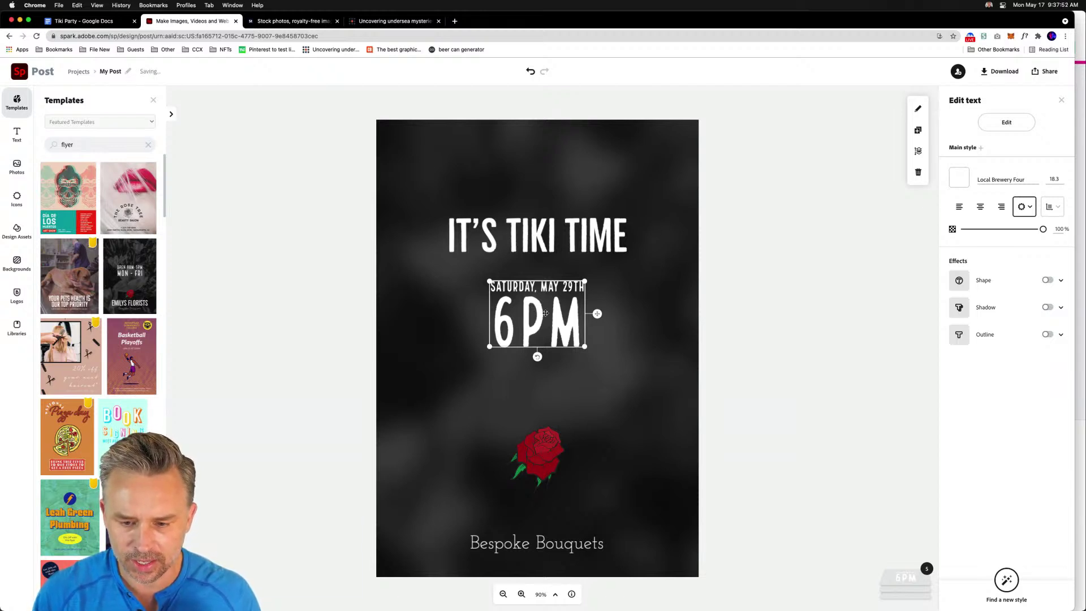
Remove the comma after "Saturday" and put "May 29th" on its own line in the date text
{"action": "double_click", "coordinate": [531, 310]}
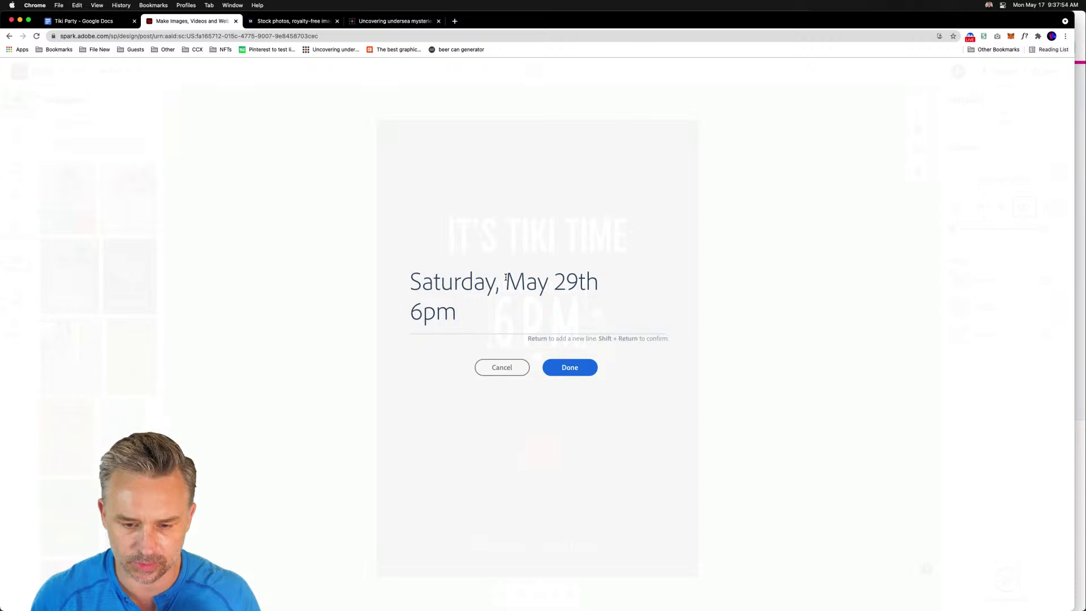
{"action": "left_click", "coordinate": [506, 277]}
{"action": "key", "text": "BackSpace"}
{"action": "key", "text": "BackSpace"}
{"action": "key", "text": "Return"}
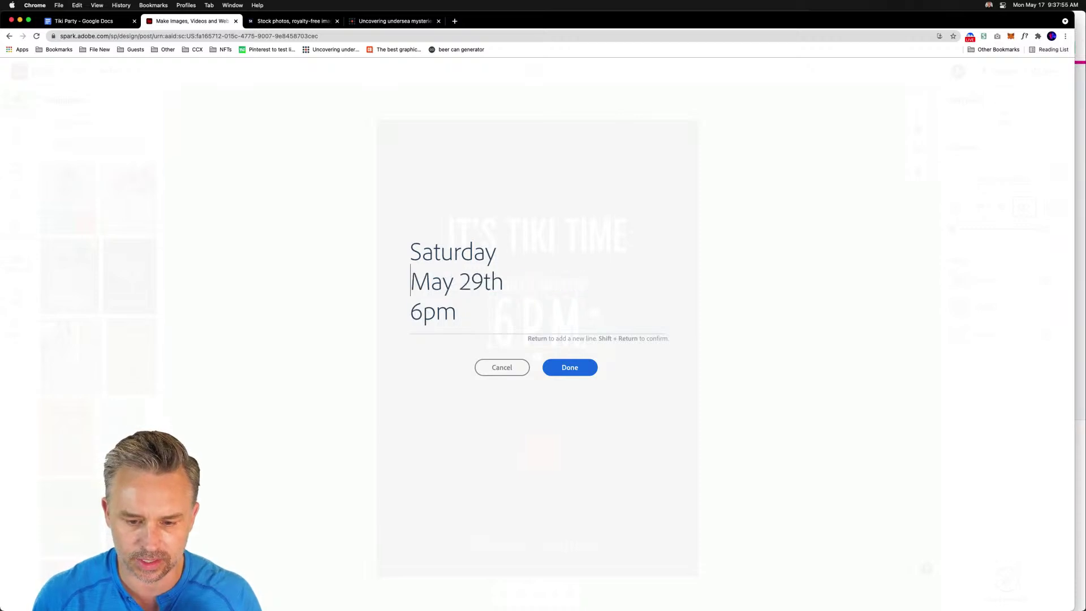
{"action": "left_click", "coordinate": [568, 369]}
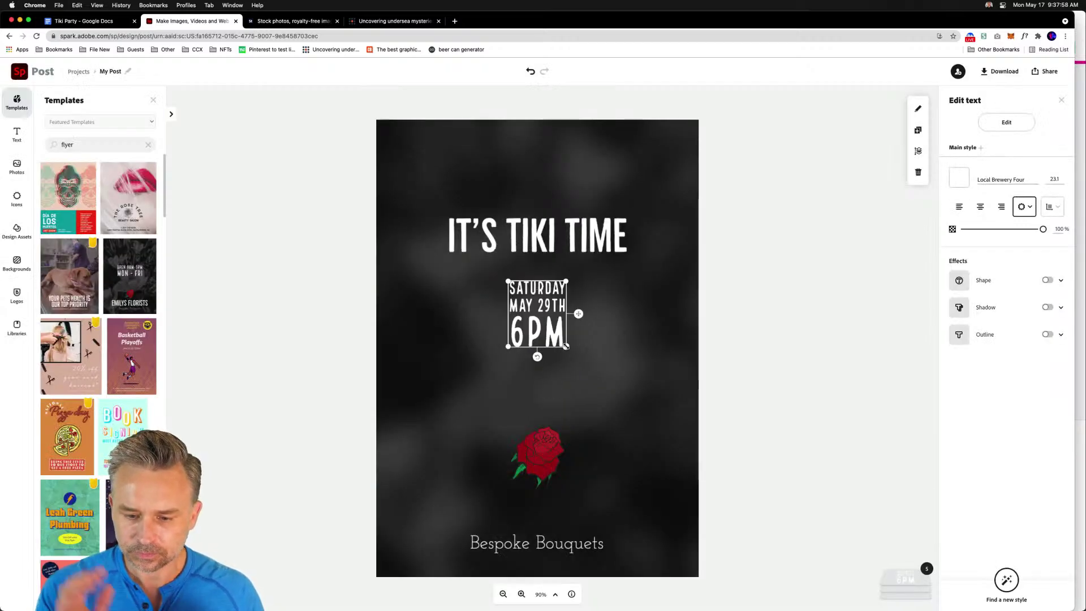
Enlarge the date and time text block below the heading
{"action": "left_click_drag", "start_coordinate": [567, 346], "coordinate": [610, 394]}
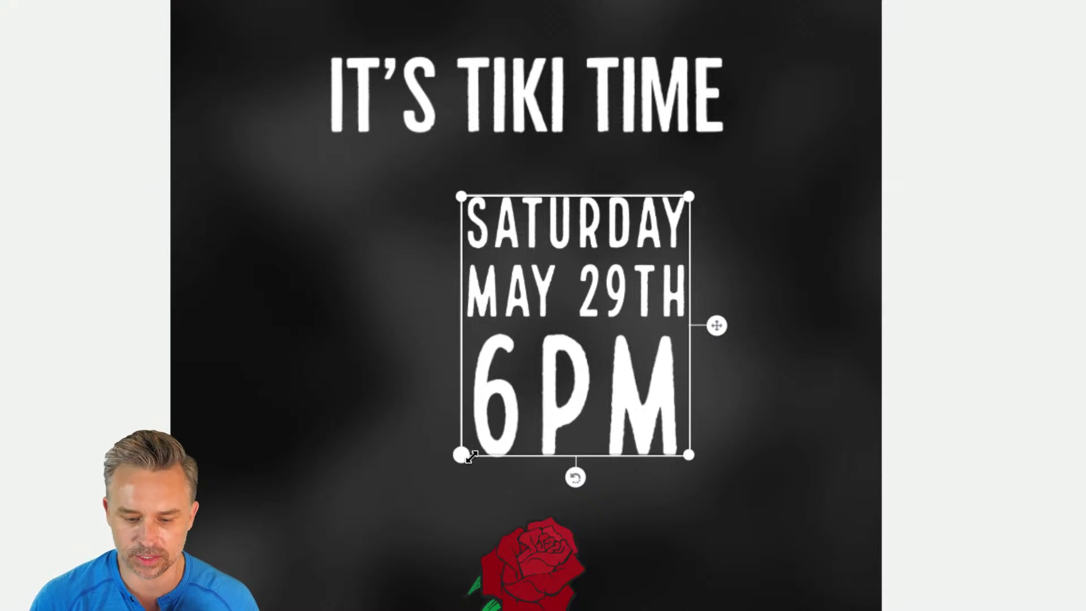
{"action": "left_click_drag", "start_coordinate": [461, 455], "coordinate": [432, 474]}
Split the "It's Tiki Time" heading into three lines with one word on each
{"action": "left_click", "coordinate": [509, 120]}
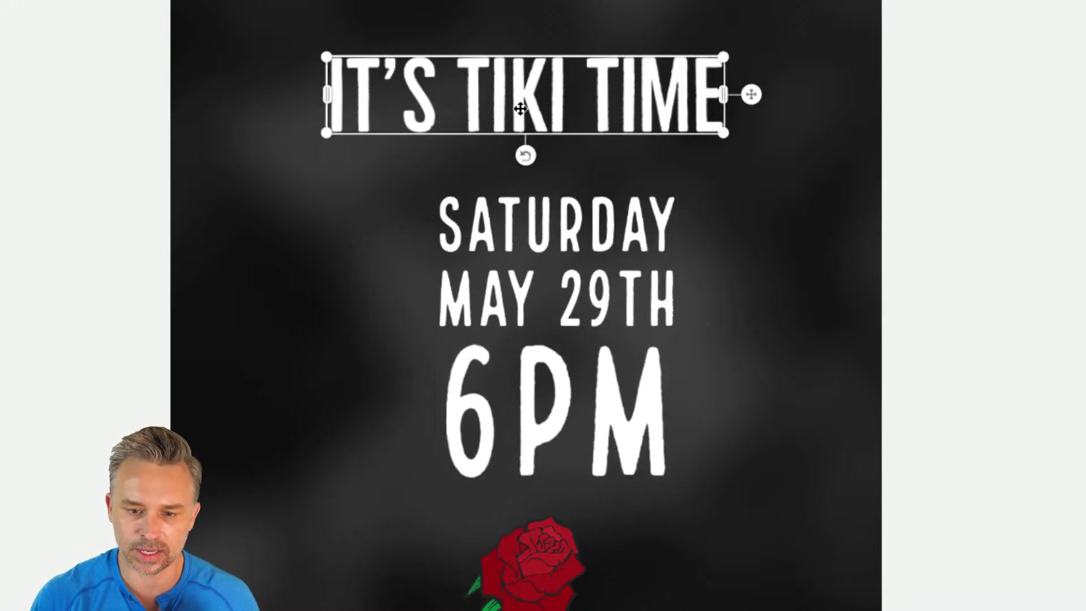
{"action": "left_click", "coordinate": [520, 109]}
{"action": "left_click", "coordinate": [395, 277]}
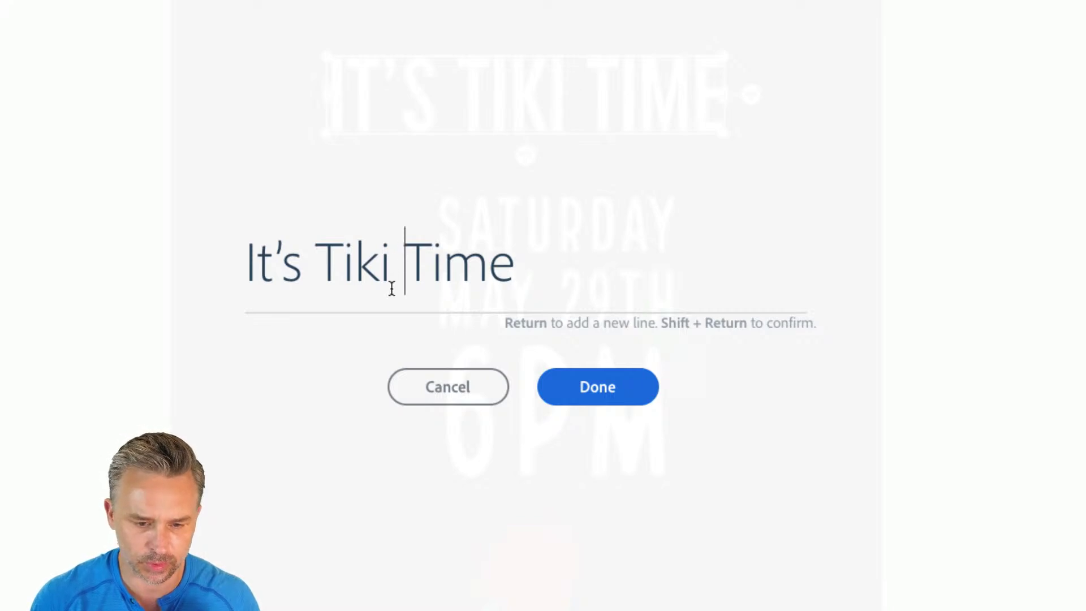
{"action": "key", "text": "Return"}
{"action": "left_click", "coordinate": [316, 188]}
{"action": "key", "text": "Return"}
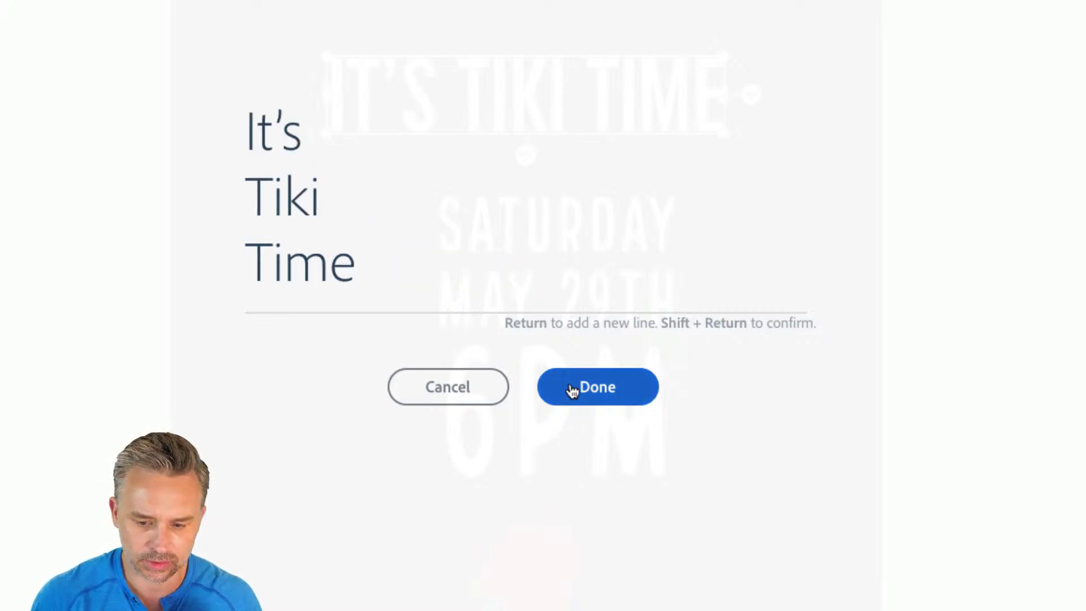
{"action": "left_click", "coordinate": [572, 389]}
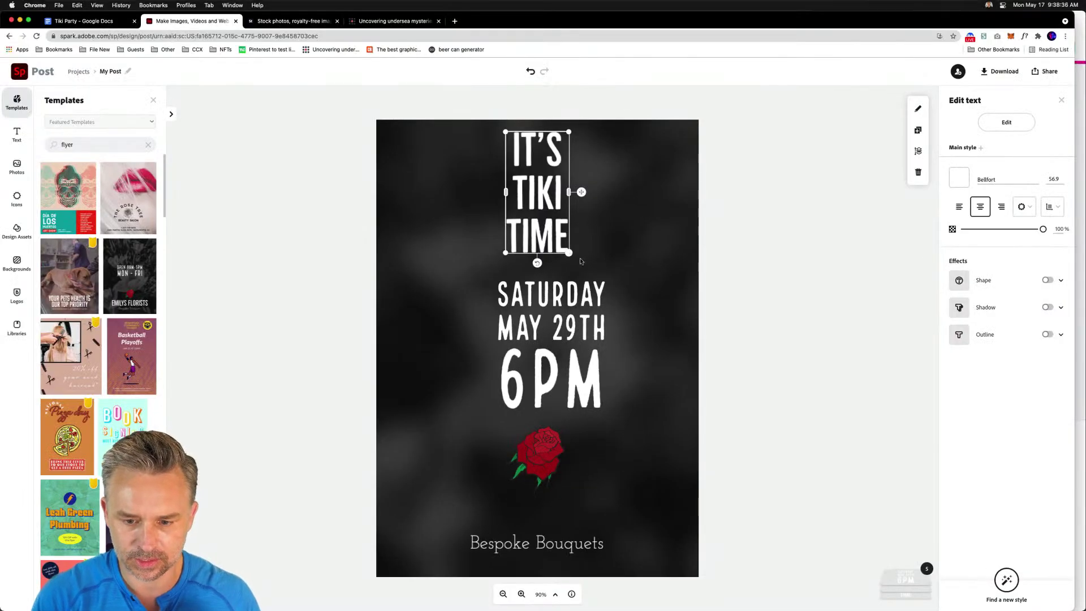
Enlarge the three-line heading to size 63.1 near the flyer's upper middle and shrink the date text below it
{"action": "left_click_drag", "start_coordinate": [569, 252], "coordinate": [671, 263]}
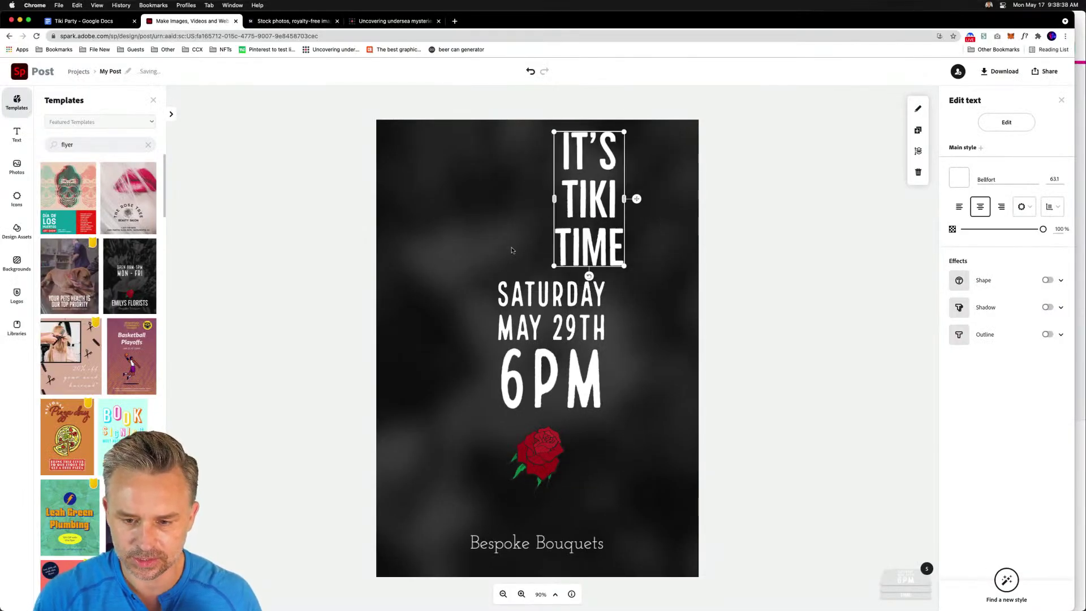
{"action": "left_click", "coordinate": [517, 319]}
{"action": "left_click_drag", "start_coordinate": [492, 278], "coordinate": [553, 349]}
{"action": "left_click", "coordinate": [569, 240]}
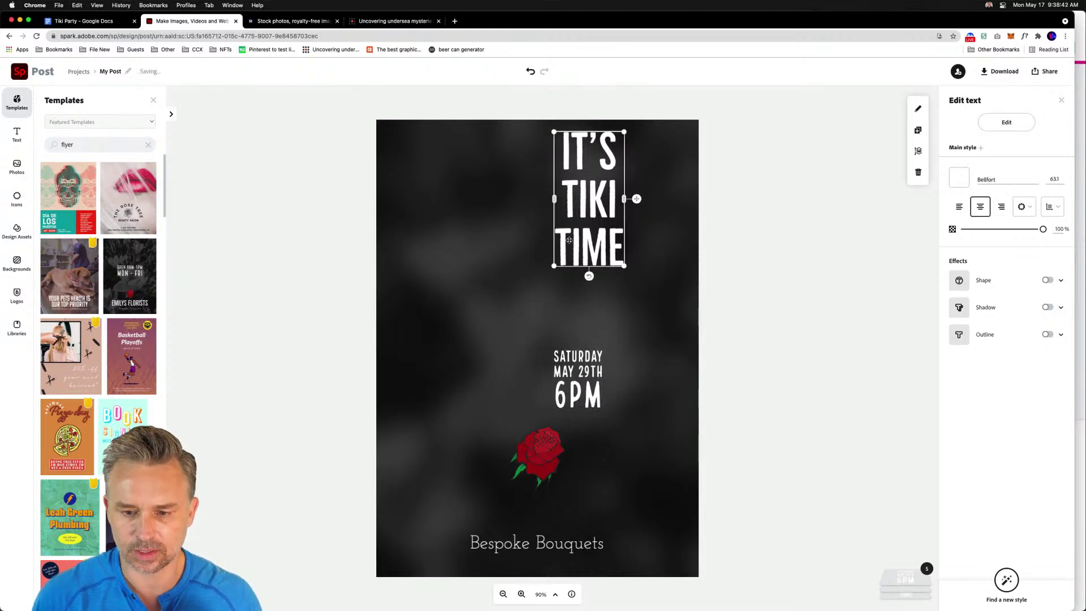
{"action": "left_click_drag", "start_coordinate": [569, 239], "coordinate": [504, 260]}
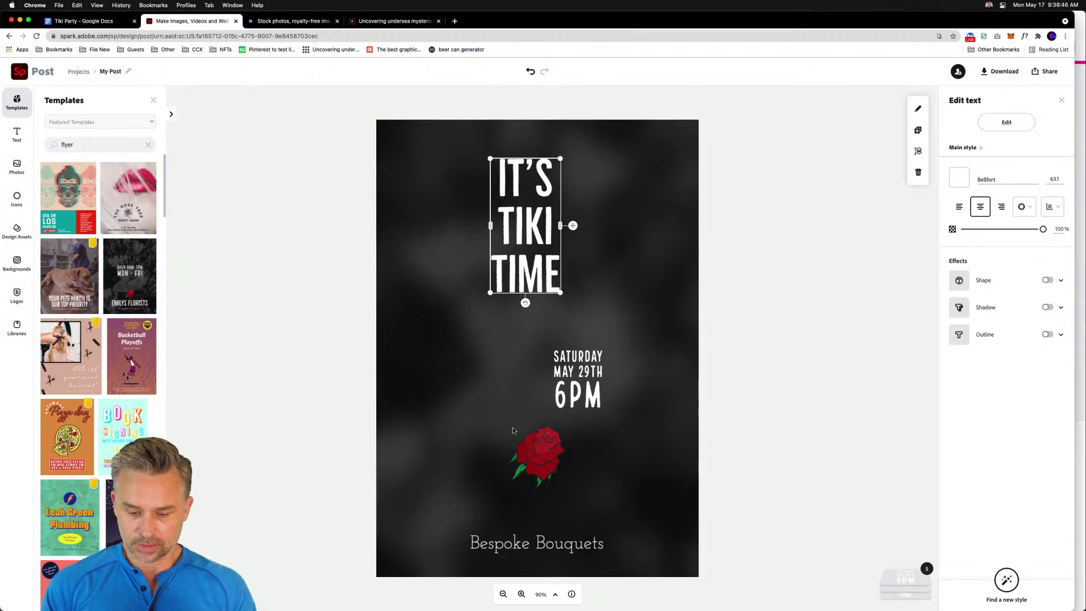
Move the "Bespoke Bouquets" text below the heading and shift the date and rose to the flyer's lower left
{"action": "left_click", "coordinate": [527, 548]}
{"action": "left_click_drag", "start_coordinate": [527, 547], "coordinate": [536, 325]}
{"action": "left_click_drag", "start_coordinate": [636, 371], "coordinate": [491, 514]}
{"action": "left_click", "coordinate": [532, 322]}
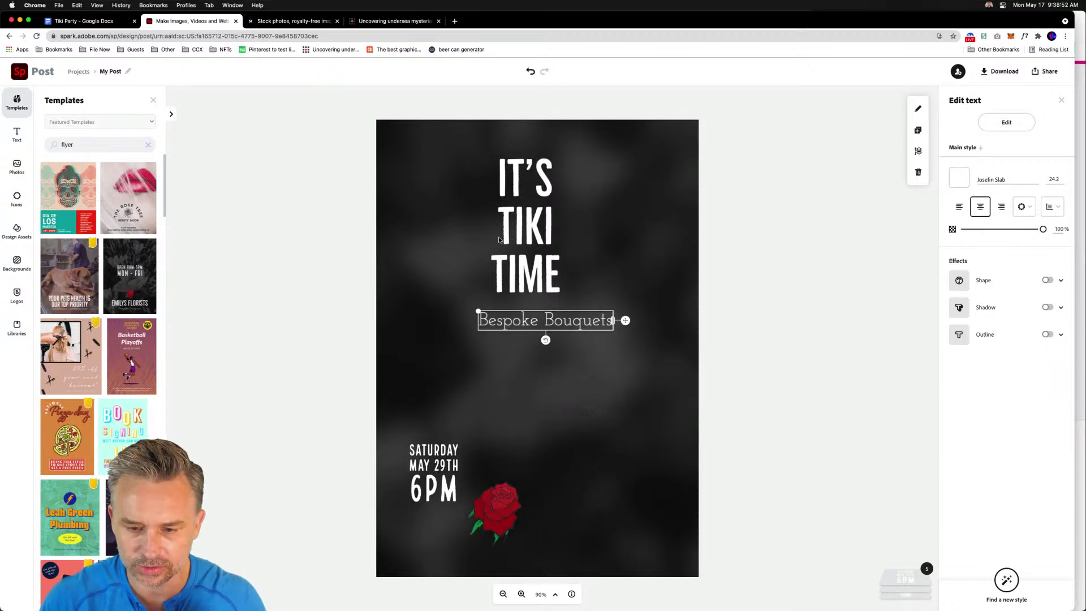
{"action": "left_click_drag", "start_coordinate": [532, 321], "coordinate": [530, 362]}
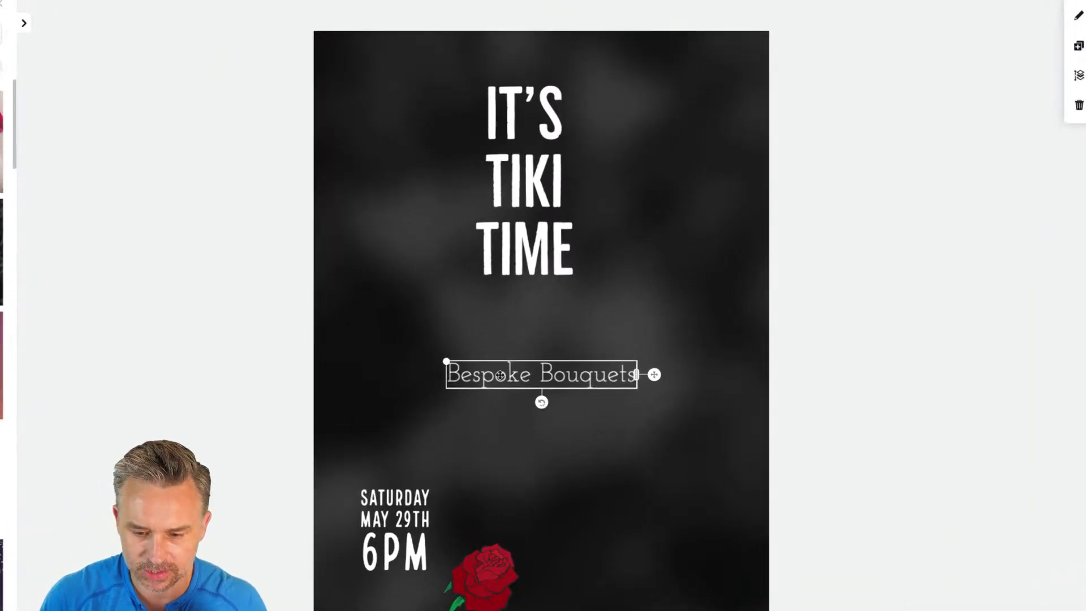
Replace the "Bespoke Bouquets" text with "Vaxxed, waxed, and ready for snacks?"
{"action": "double_click", "coordinate": [507, 361]}
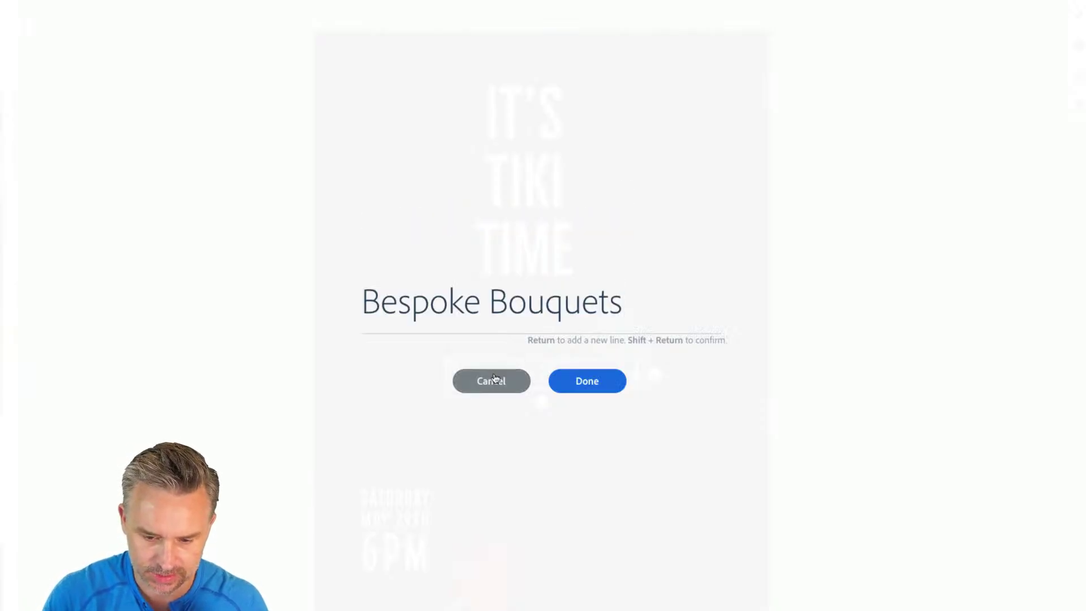
{"action": "key", "text": "ctrl+a"}
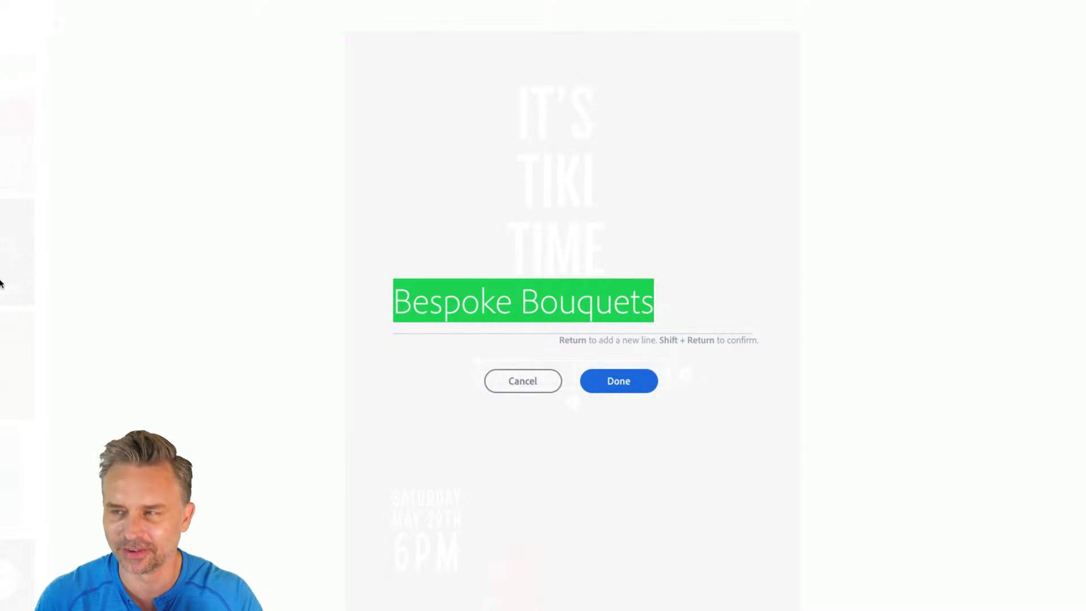
{"action": "type", "text": "Va"}
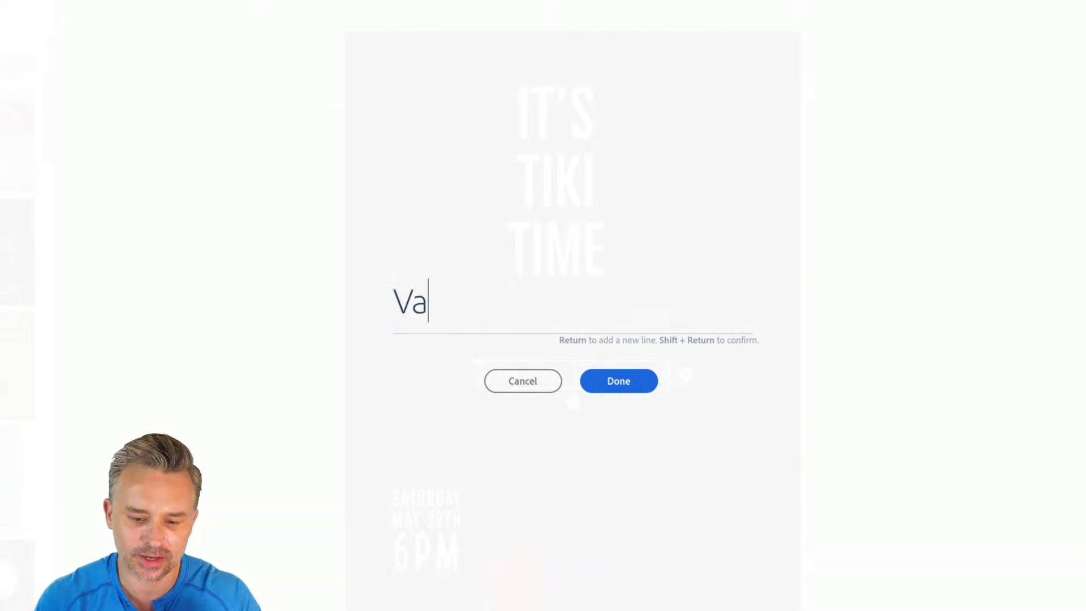
{"action": "key", "text": "BackSpace"}
{"action": "key", "text": "BackSpace"}
{"action": "type", "text": "Are"}
{"action": "key", "text": "BackSpace"}
{"action": "key", "text": "BackSpace"}
{"action": "key", "text": "BackSpace"}
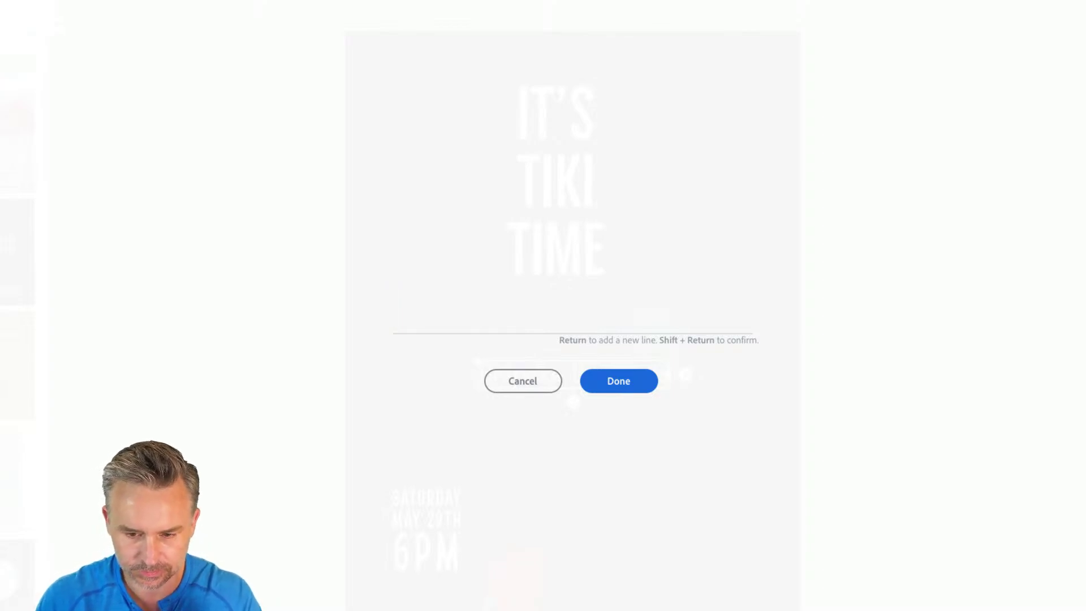
{"action": "type", "text": "Vaxx"}
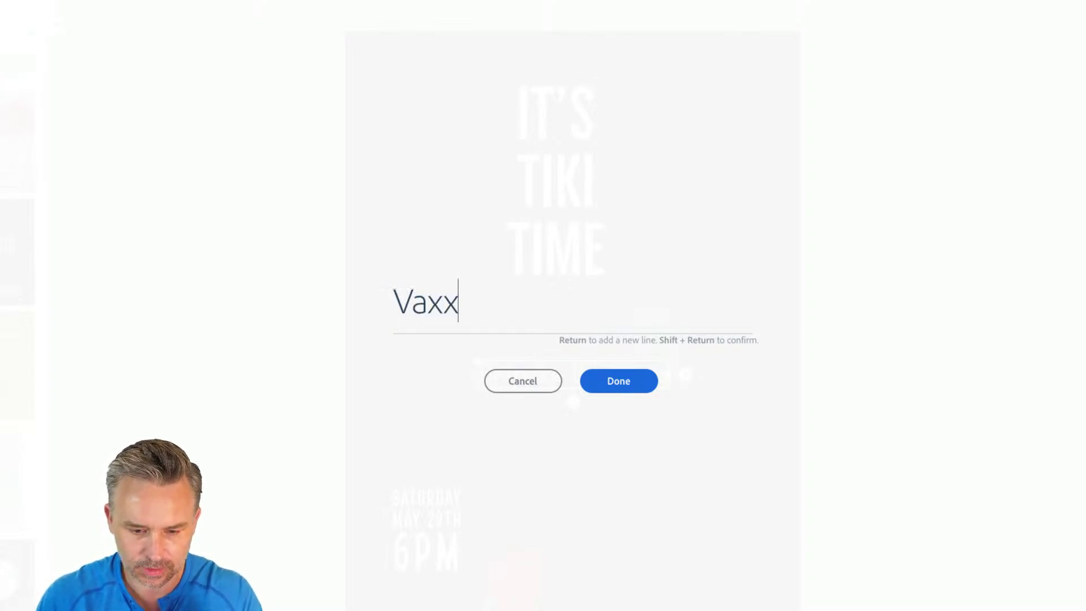
{"action": "type", "text": "ed, w"}
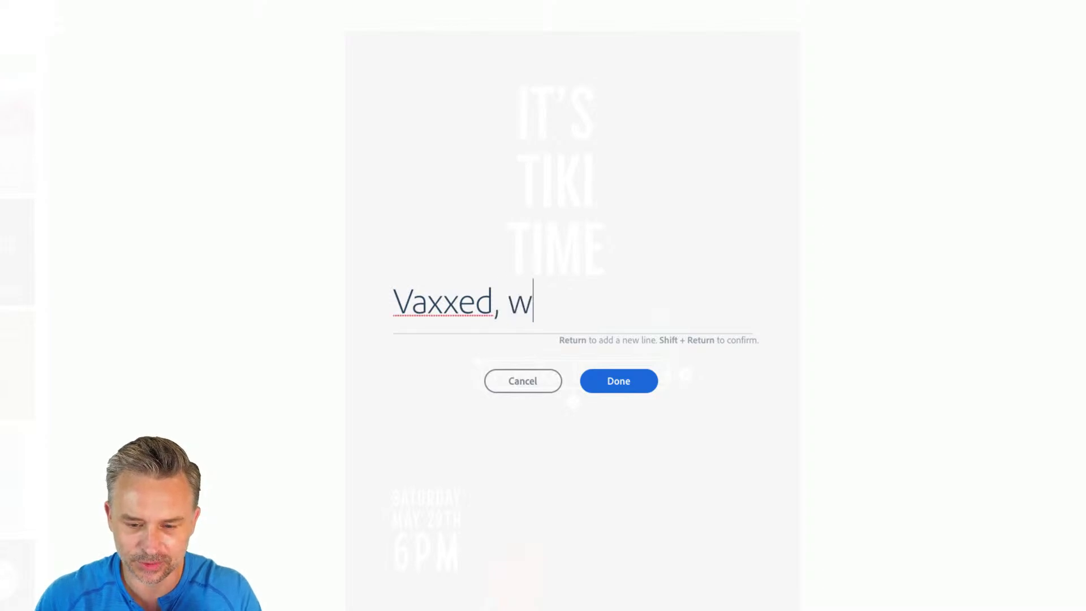
{"action": "type", "text": "axed, and ready fo"}
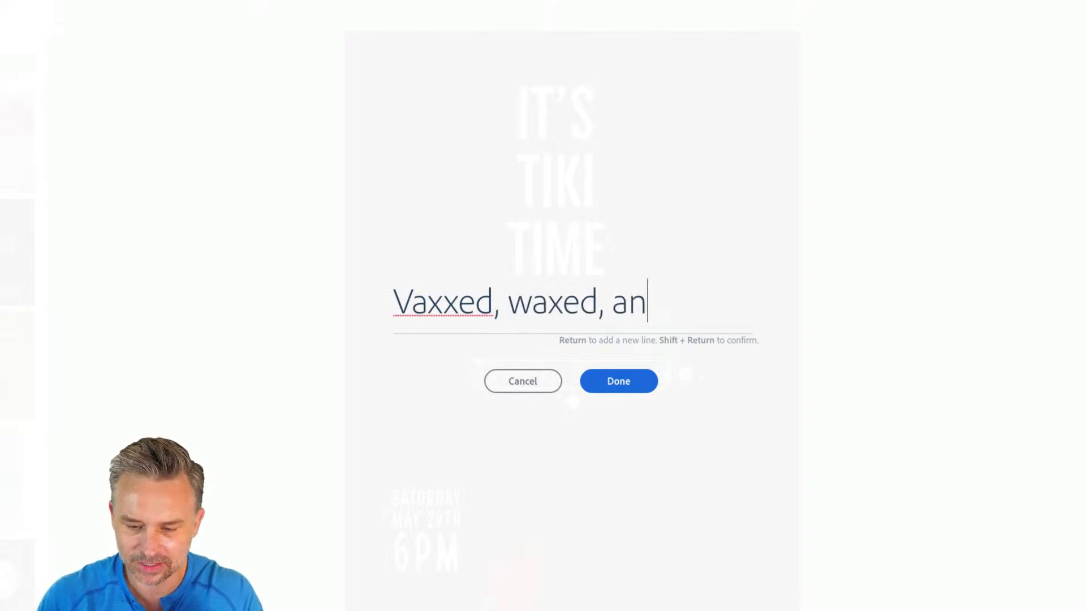
{"action": "type", "text": "r snacks?"}
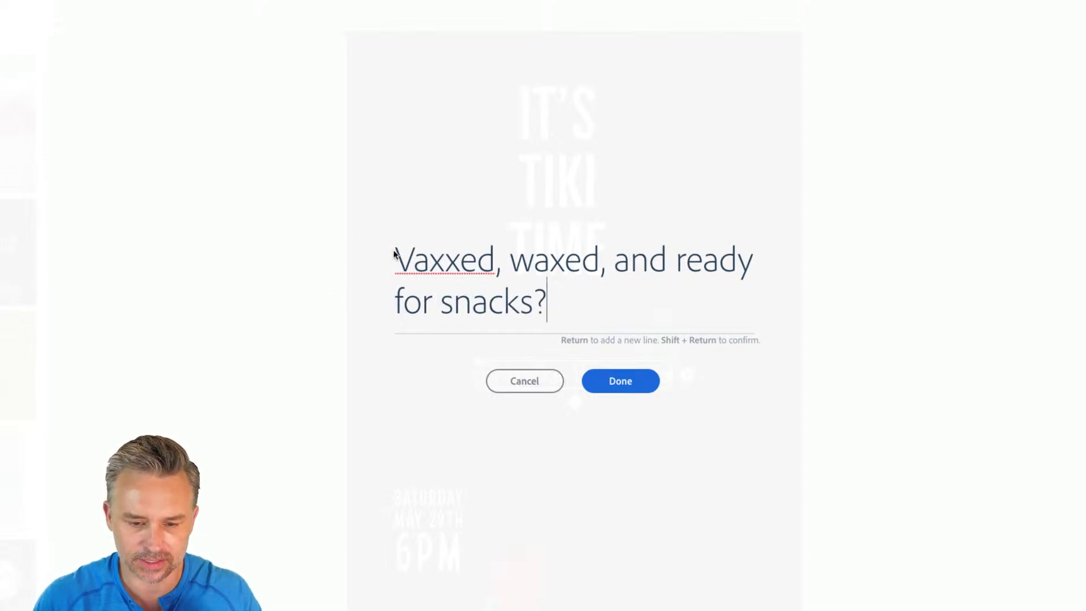
Change the start of the tagline so it reads "Are you vaxxed, waxed, and ready for snacks?"
{"action": "left_click", "coordinate": [414, 259]}
{"action": "key", "text": "BackSpace"}
{"action": "type", "text": "Are y"}
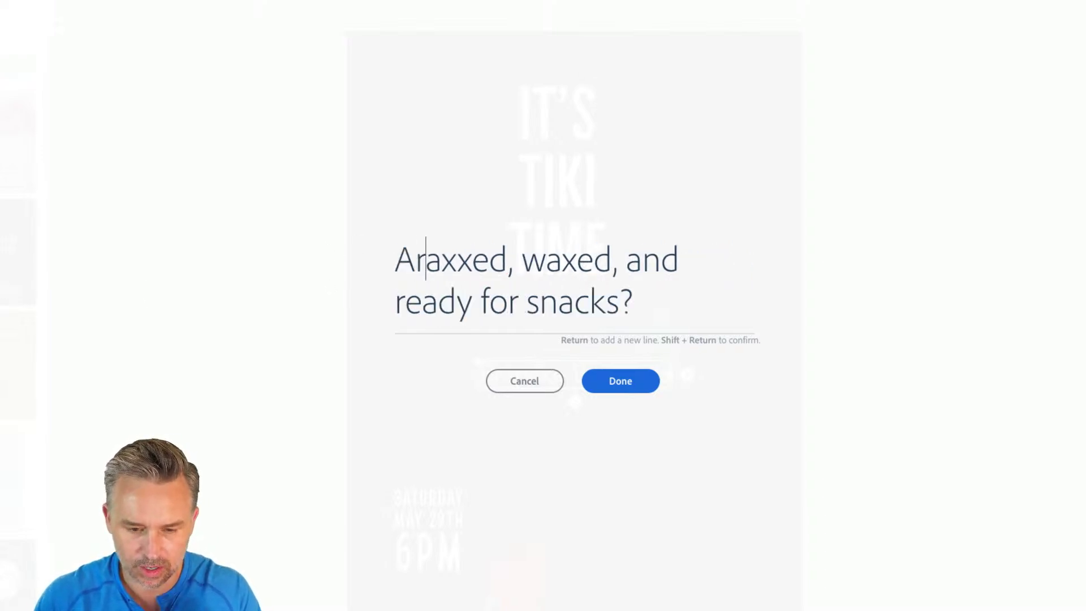
{"action": "type", "text": "ou v"}
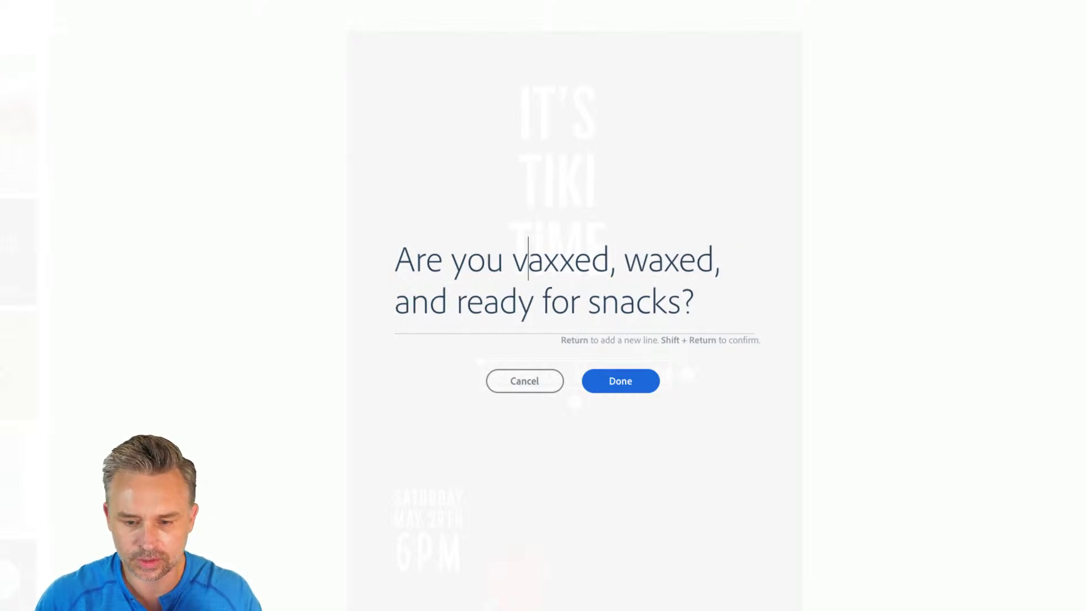
{"action": "left_click", "coordinate": [622, 382]}
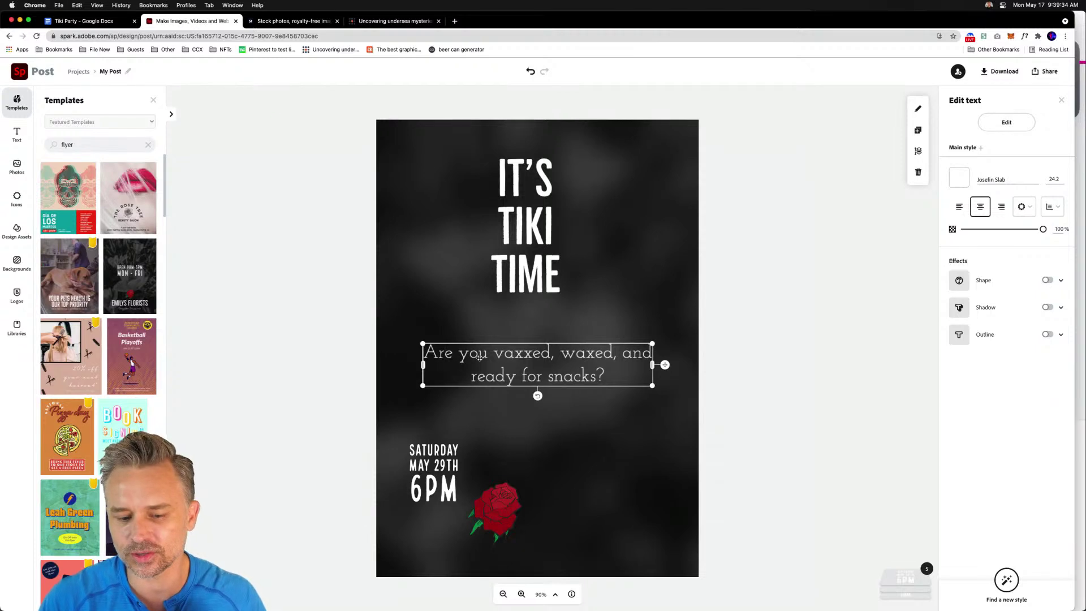
Move the tagline to the top of the flyer and the "It's Tiki Time" heading beneath it
{"action": "left_click_drag", "start_coordinate": [491, 368], "coordinate": [490, 55]}
{"action": "left_click_drag", "start_coordinate": [478, 135], "coordinate": [479, 136]}
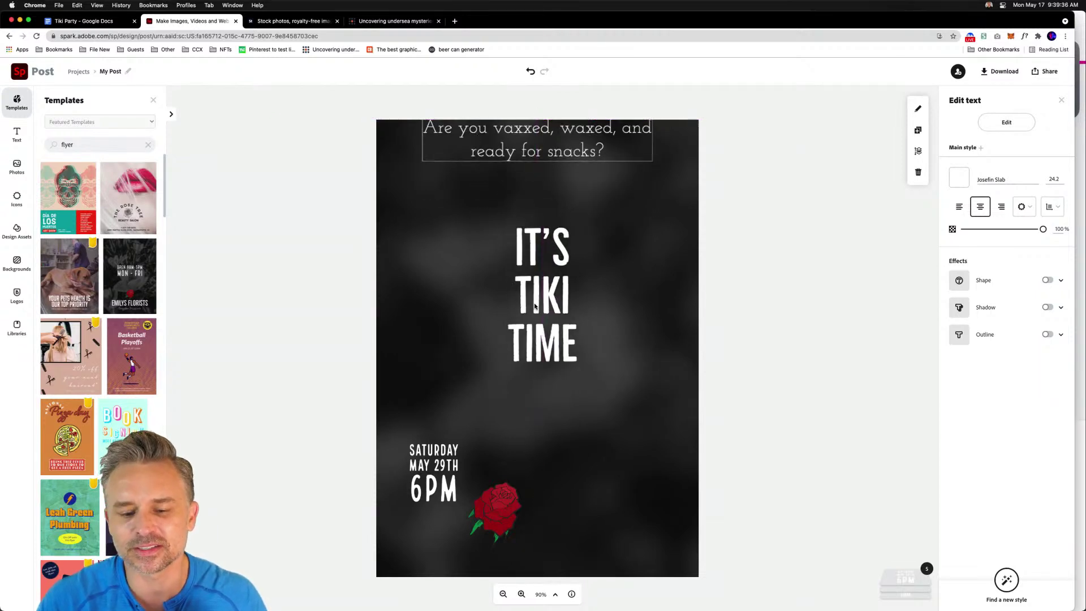
{"action": "left_click", "coordinate": [534, 270]}
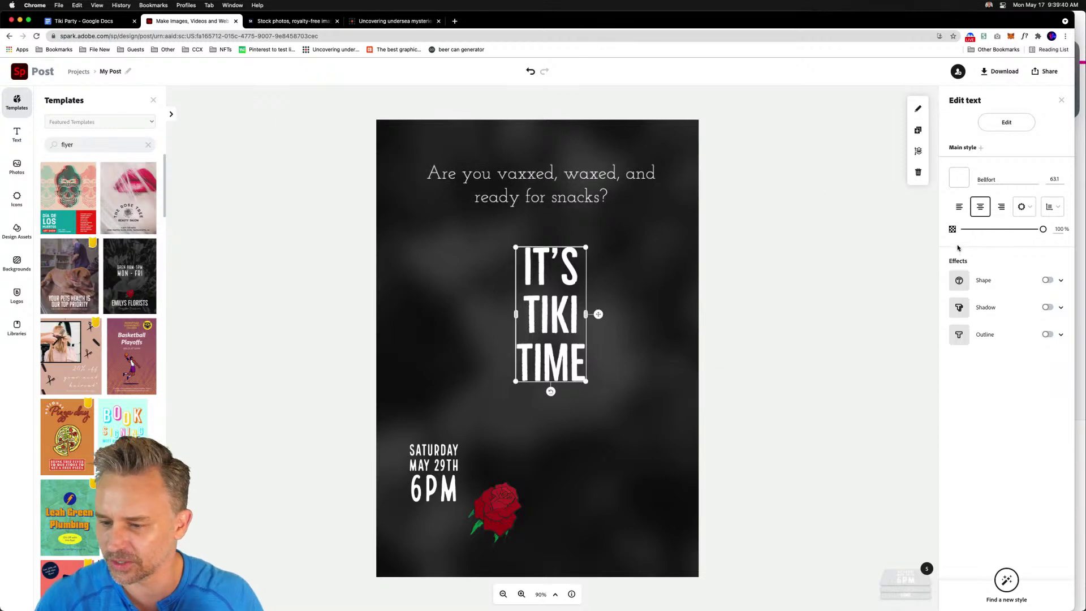
{"action": "left_click", "coordinate": [557, 204]}
{"action": "double_click", "coordinate": [554, 183]}
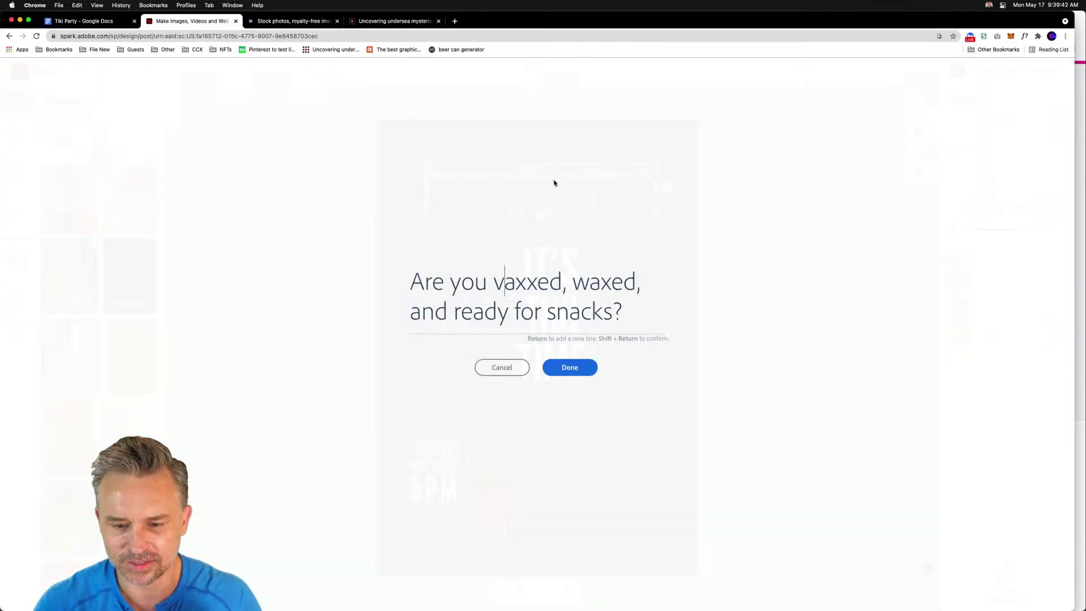
{"action": "left_click", "coordinate": [500, 367]}
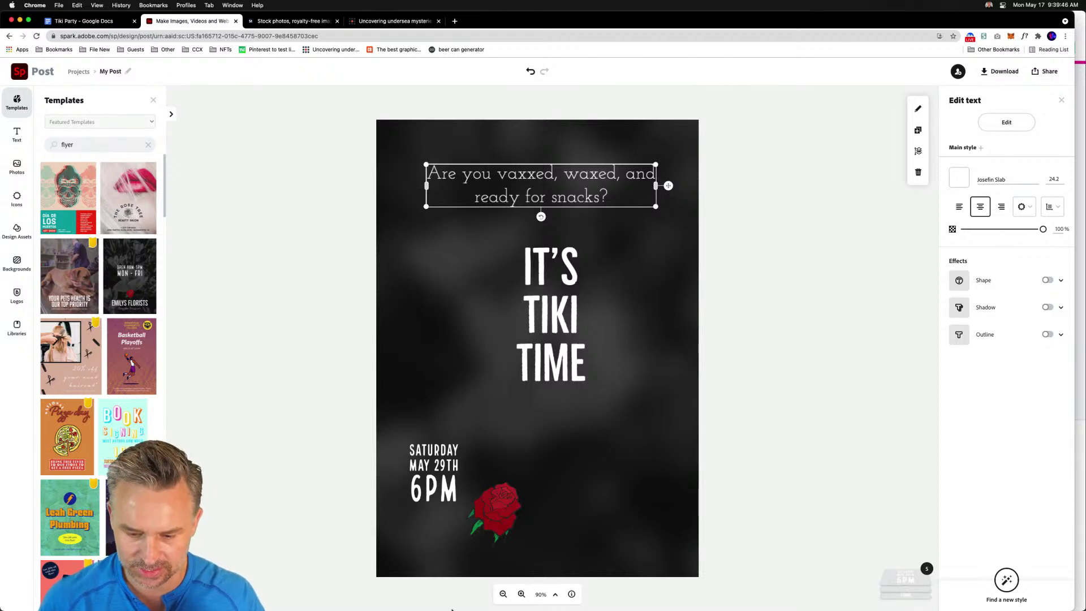
Change the tagline's font to Kaushan Script Regular
{"action": "left_click", "coordinate": [521, 594]}
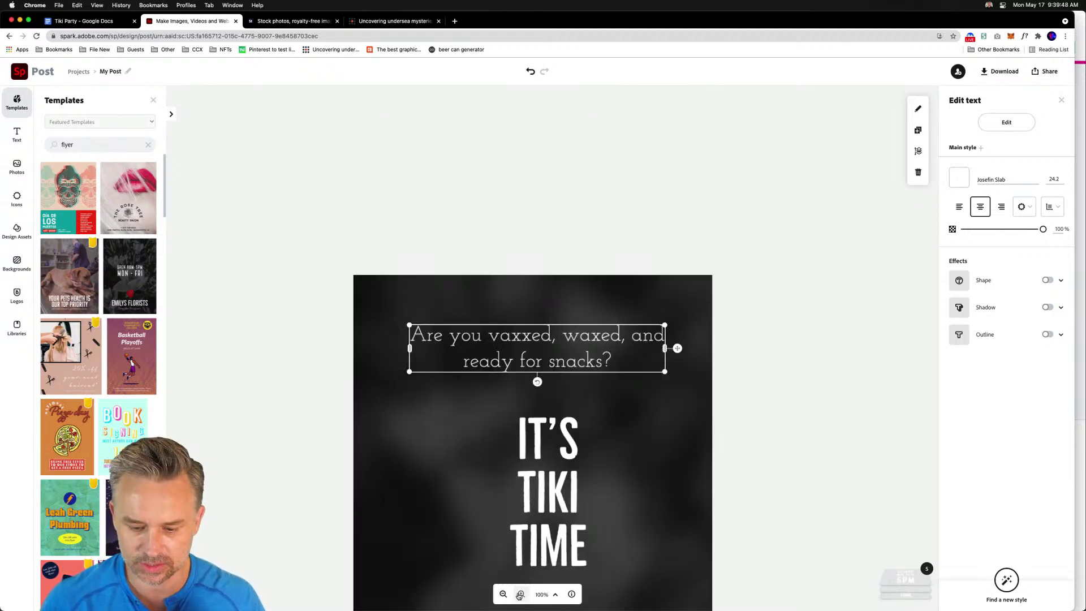
{"action": "left_click", "coordinate": [521, 594]}
{"action": "left_click", "coordinate": [521, 594]}
{"action": "left_click", "coordinate": [521, 594]}
{"action": "left_click", "coordinate": [521, 593]}
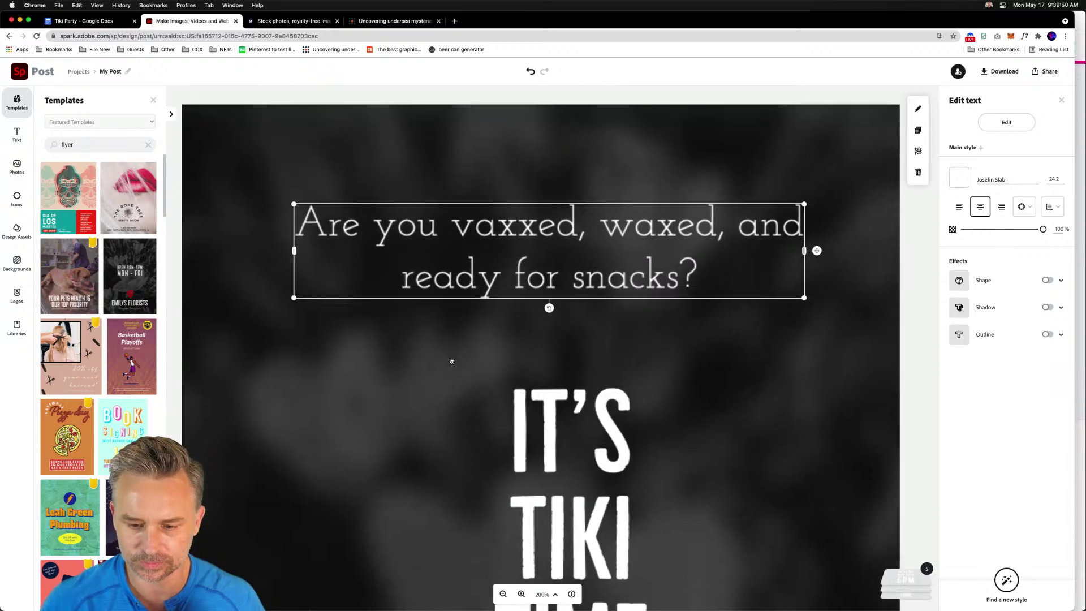
{"action": "scroll", "coordinate": [452, 360], "scroll_direction": "down", "scroll_amount": 2}
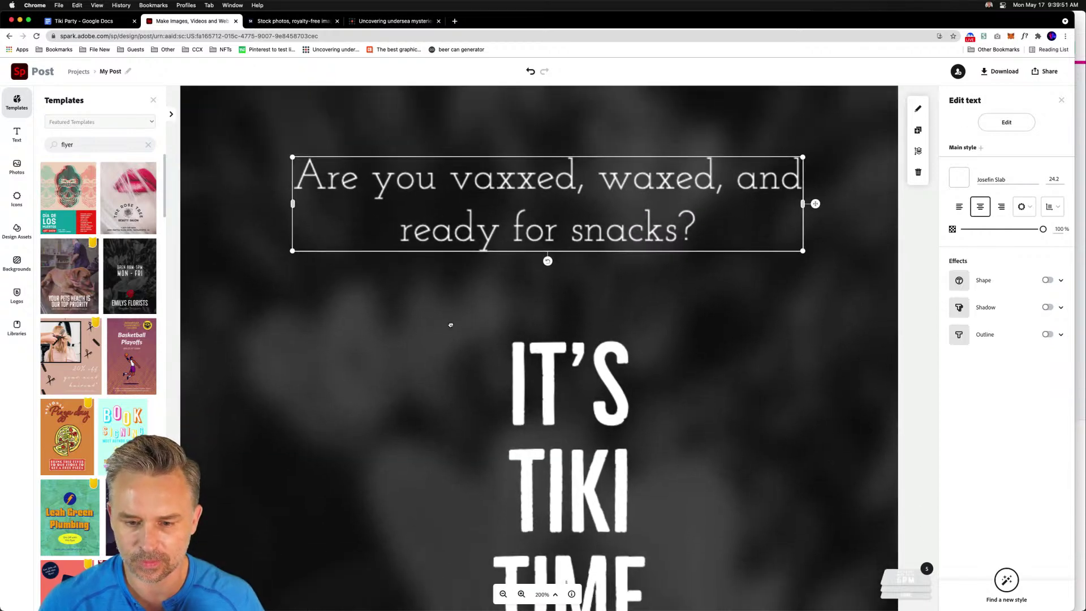
{"action": "left_click", "coordinate": [1034, 181]}
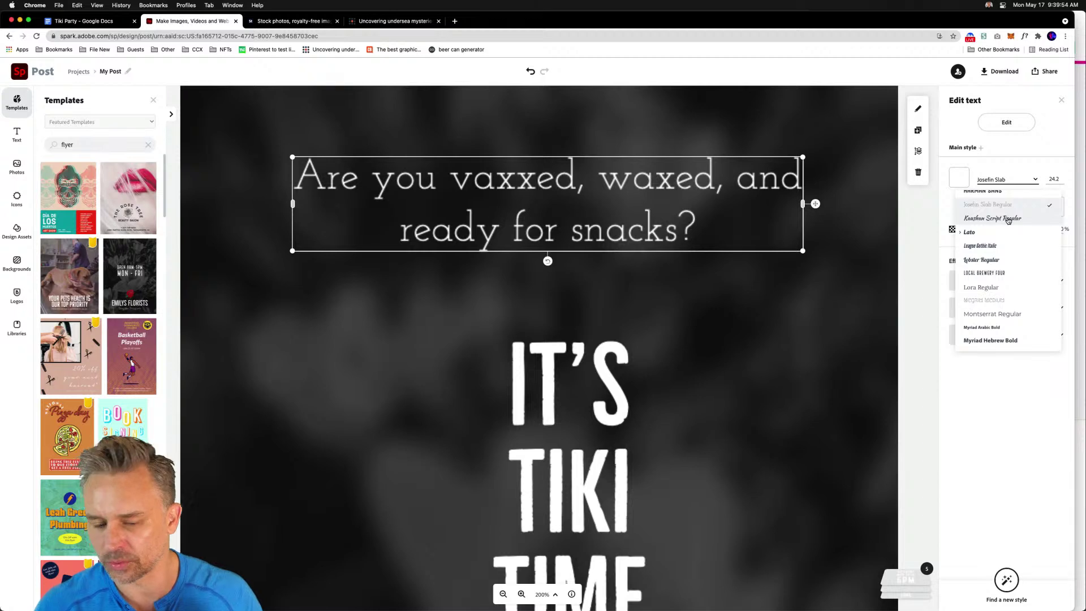
{"action": "left_click", "coordinate": [1007, 220]}
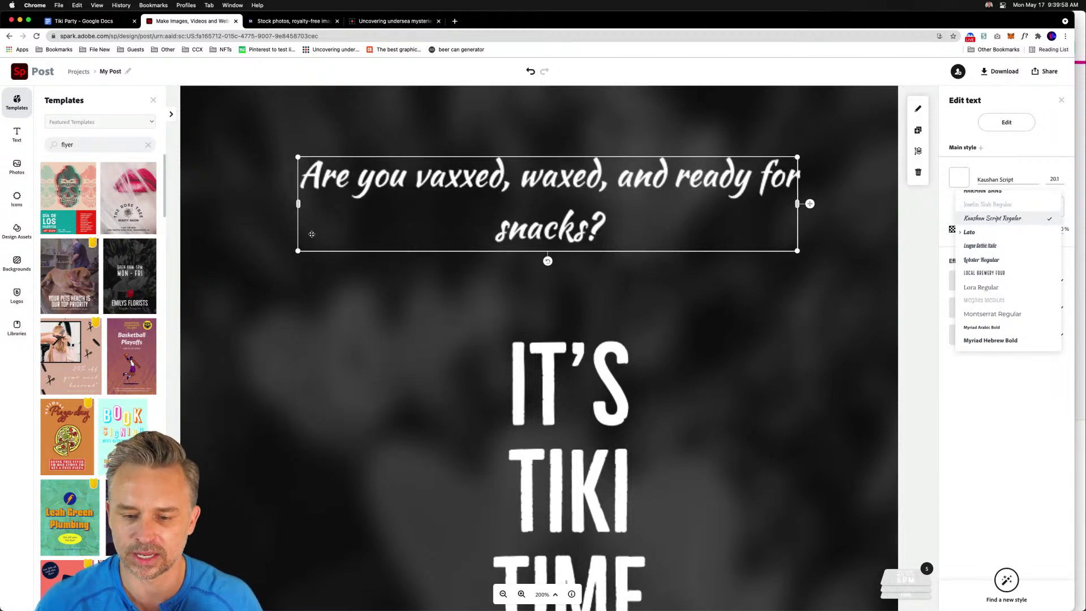
Shift the tagline toward the flyer's left side and try to widen its text box
{"action": "left_click_drag", "start_coordinate": [299, 204], "coordinate": [251, 219]}
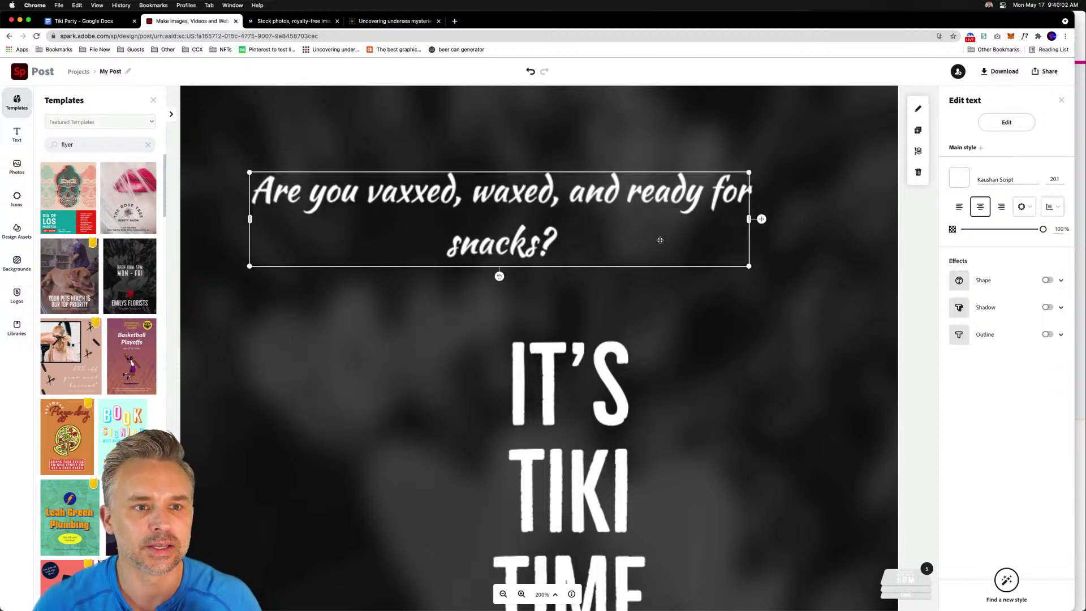
{"action": "left_click", "coordinate": [747, 219]}
{"action": "left_click_drag", "start_coordinate": [747, 219], "coordinate": [832, 223]}
Shorten the tagline to "Vaxxed, waxed, and ready for snacks?" and try to widen its text box
{"action": "double_click", "coordinate": [421, 185]}
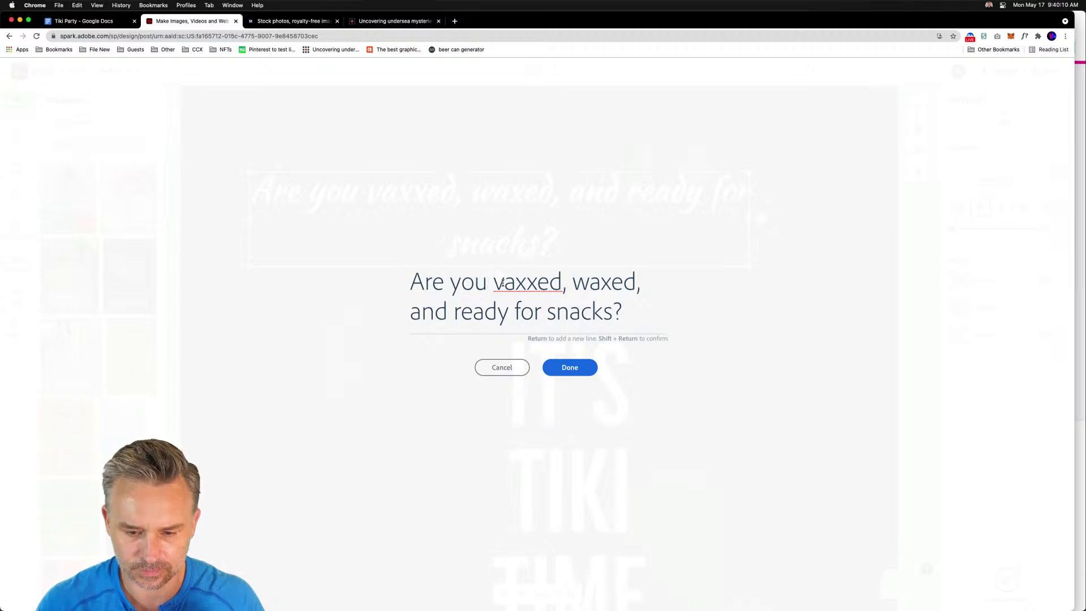
{"action": "left_click_drag", "start_coordinate": [502, 283], "coordinate": [371, 266]}
{"action": "type", "text": "V"}
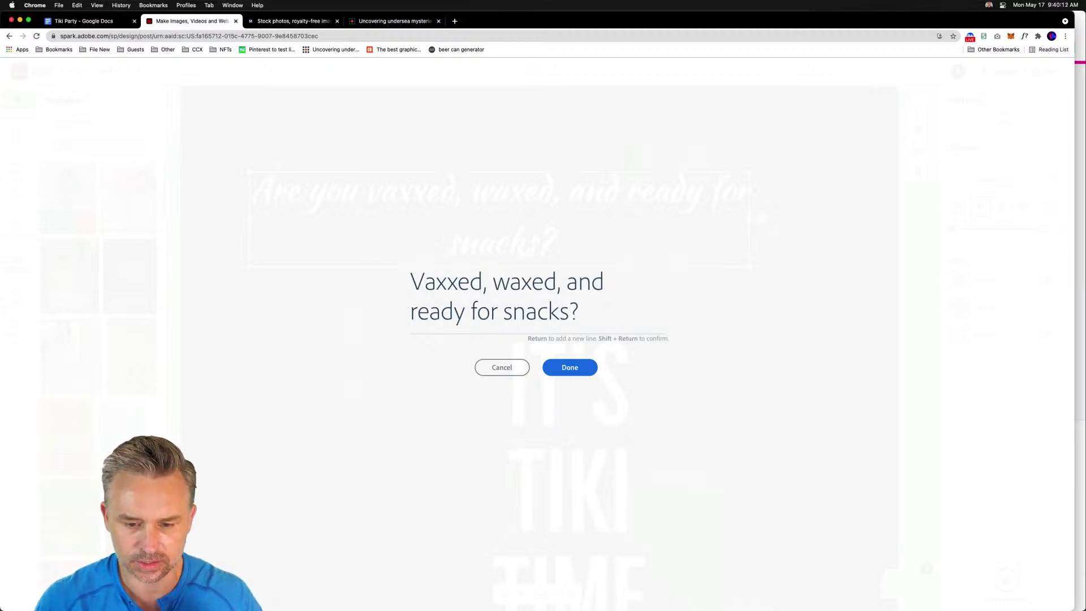
{"action": "left_click", "coordinate": [560, 365]}
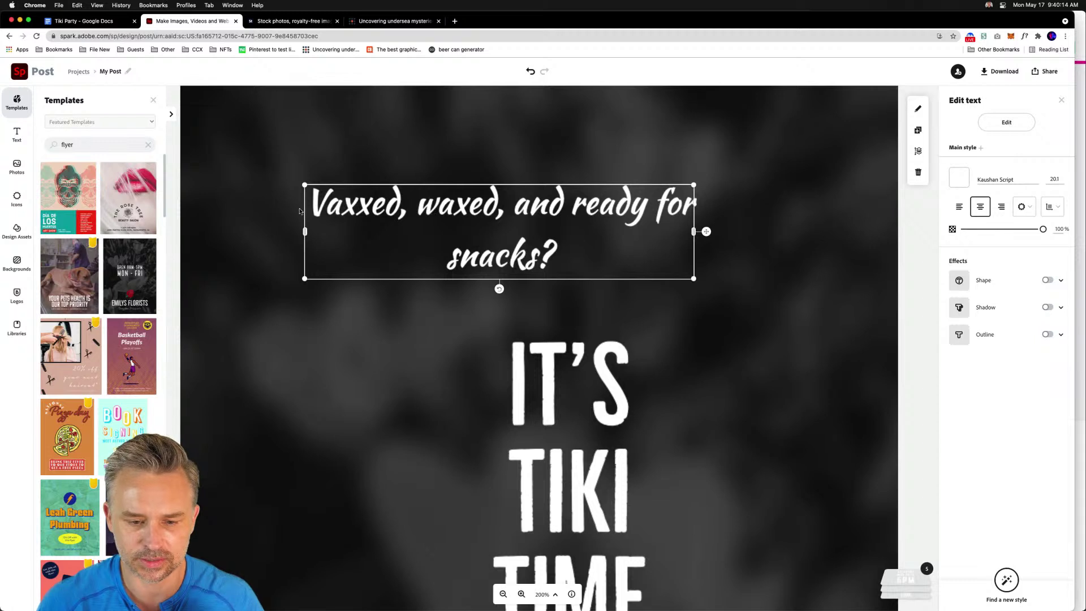
{"action": "left_click_drag", "start_coordinate": [305, 231], "coordinate": [246, 229]}
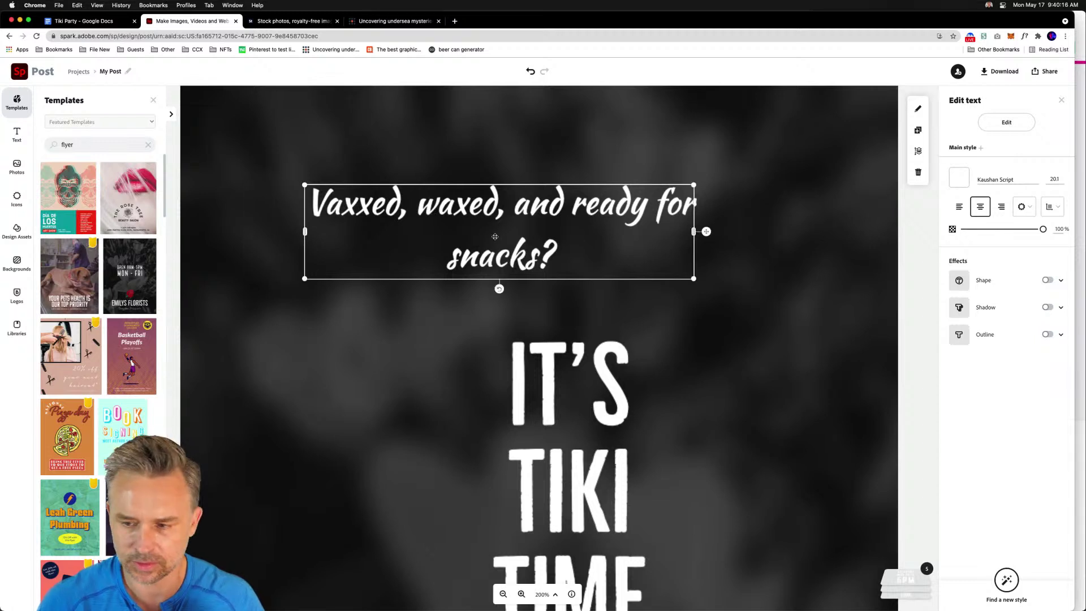
{"action": "left_click", "coordinate": [1051, 208]}
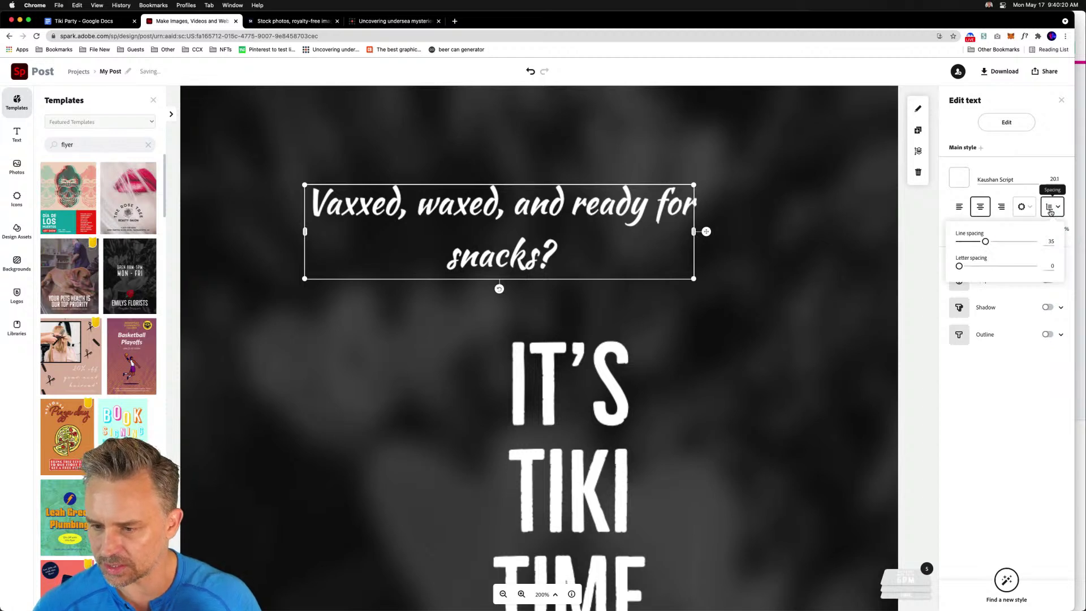
{"action": "left_click", "coordinate": [1000, 418]}
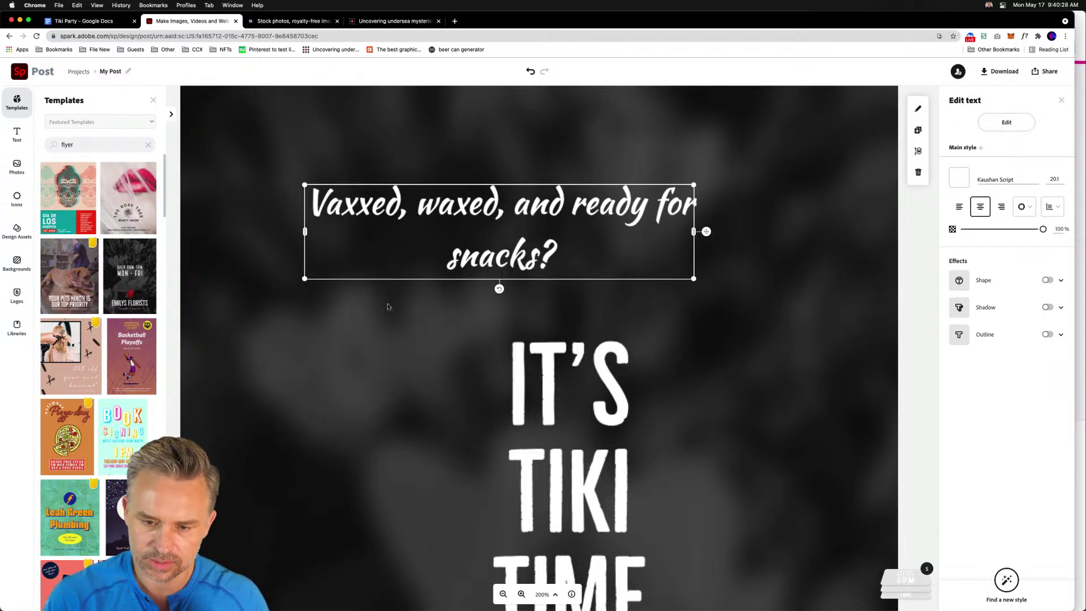
{"action": "double_click", "coordinate": [456, 206]}
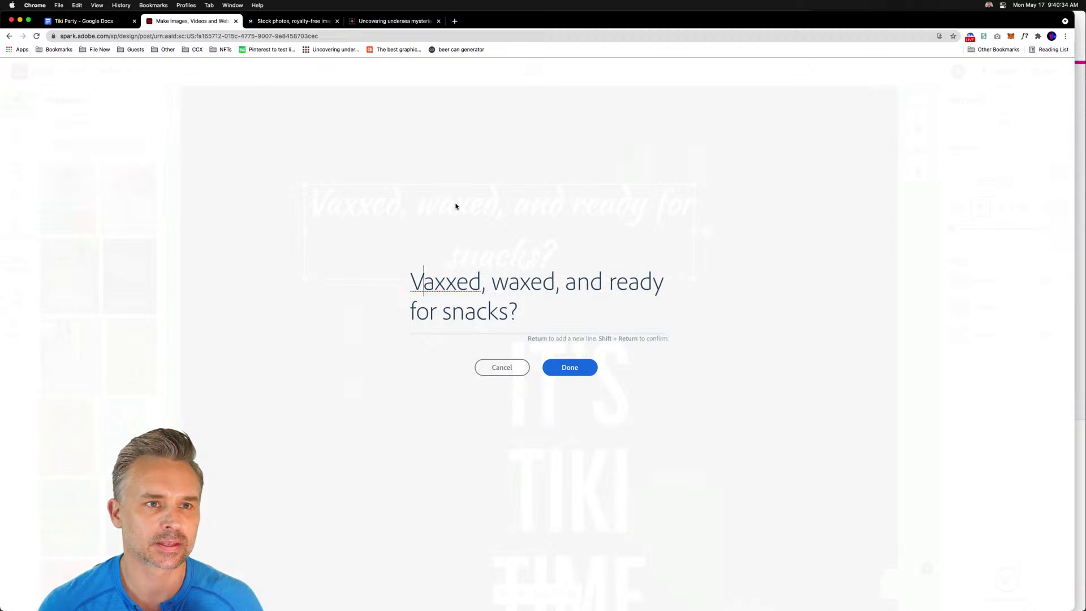
{"action": "left_click", "coordinate": [496, 367]}
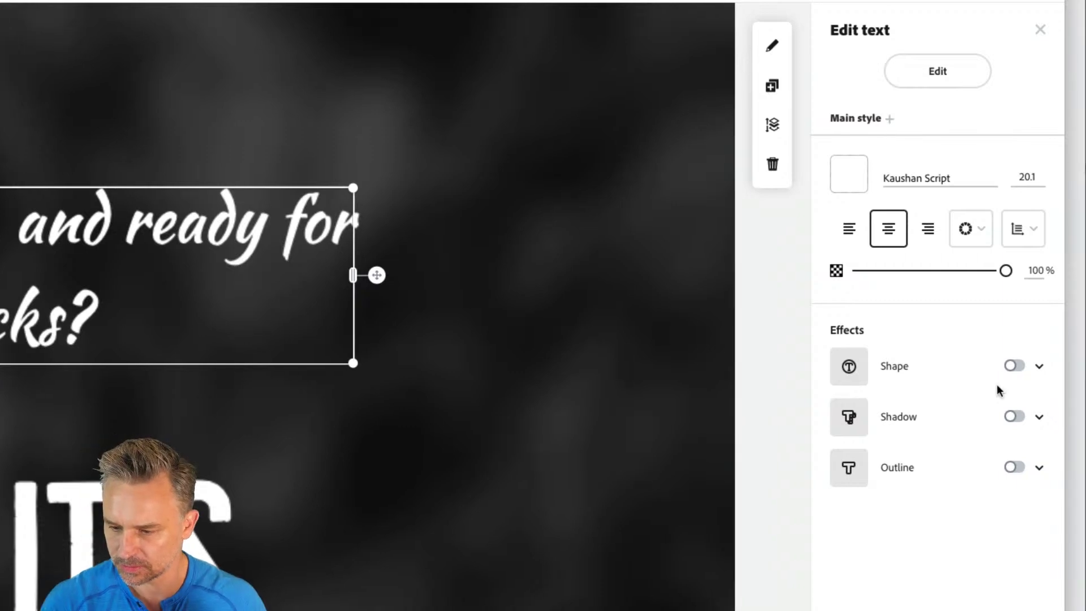
Turn on the Shape effect for the tagline and look through the available shapes
{"action": "left_click", "coordinate": [1037, 367]}
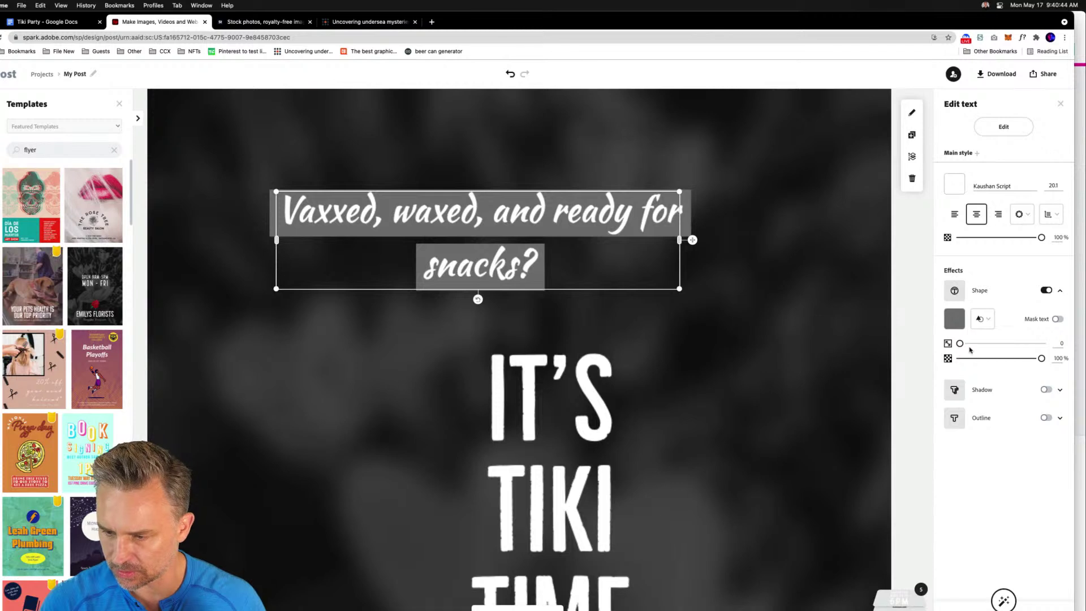
{"action": "left_click", "coordinate": [983, 320]}
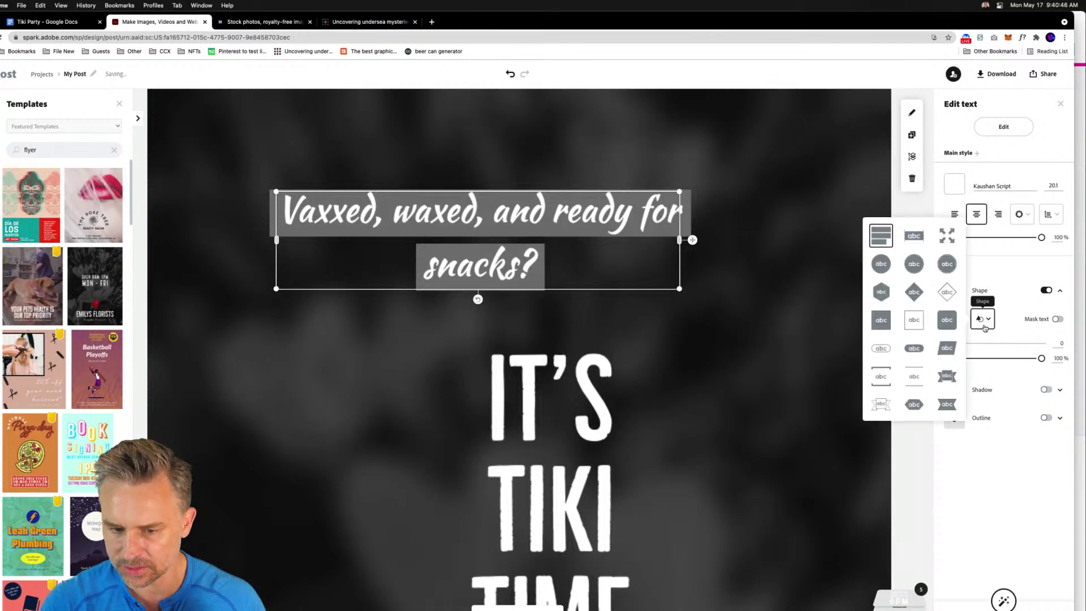
{"action": "left_click", "coordinate": [388, 197]}
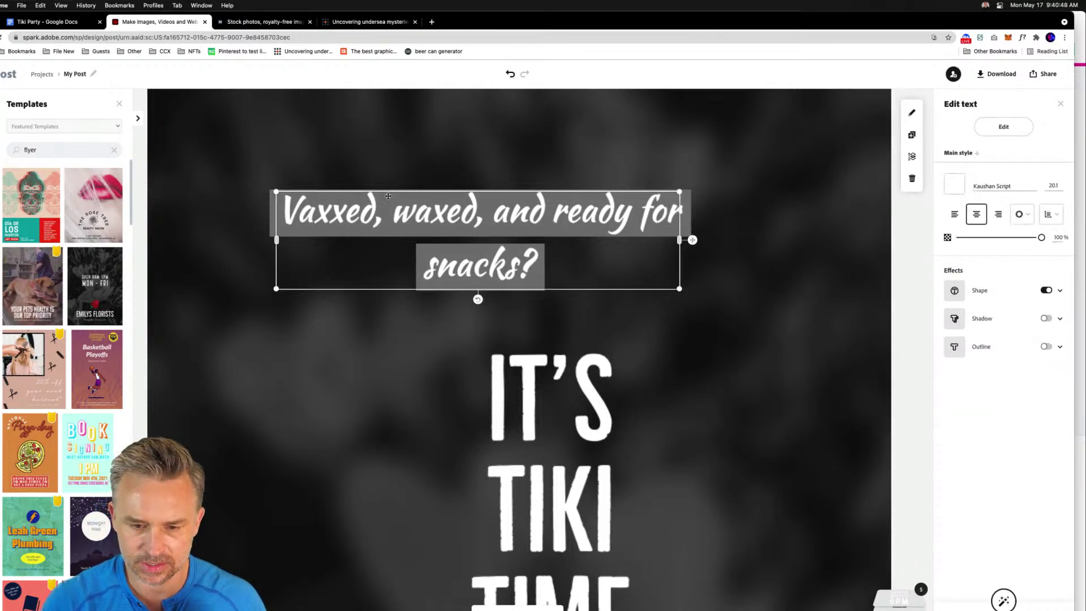
Split the tagline into two lines, "Vaxxed, waxed, and" and "ready for snacks?"
{"action": "double_click", "coordinate": [388, 215]}
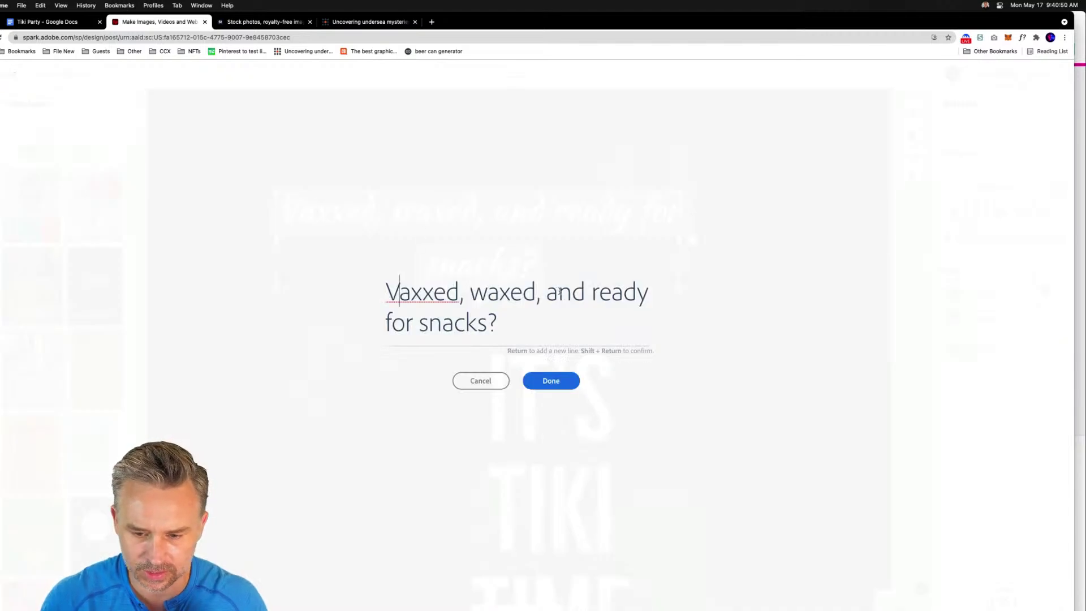
{"action": "left_click", "coordinate": [547, 292]}
{"action": "key", "text": "Return"}
{"action": "key", "text": "BackSpace"}
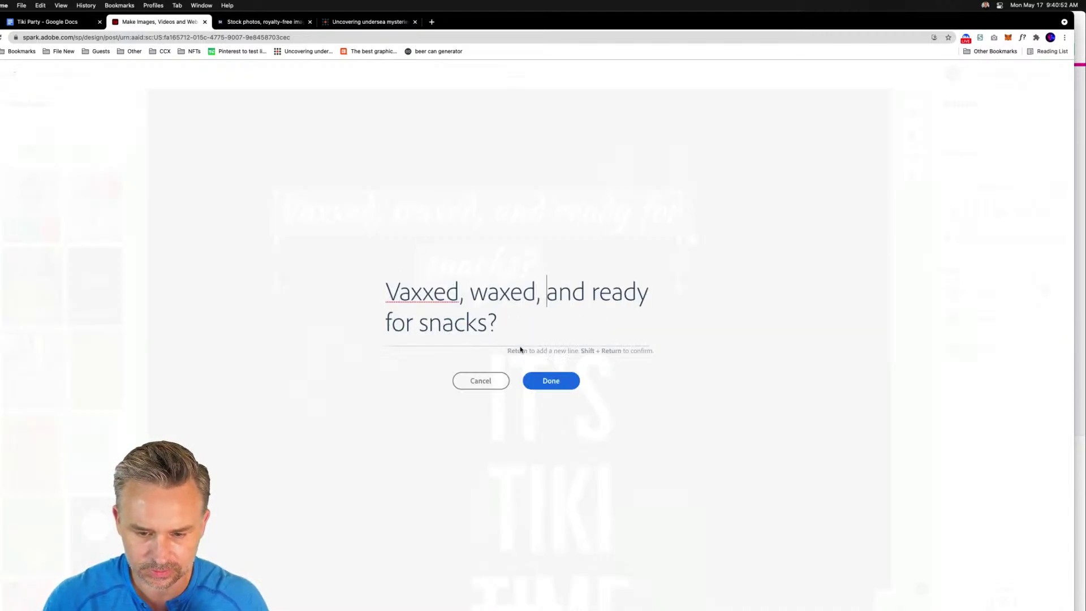
{"action": "key", "text": "Return"}
{"action": "left_click", "coordinate": [540, 381]}
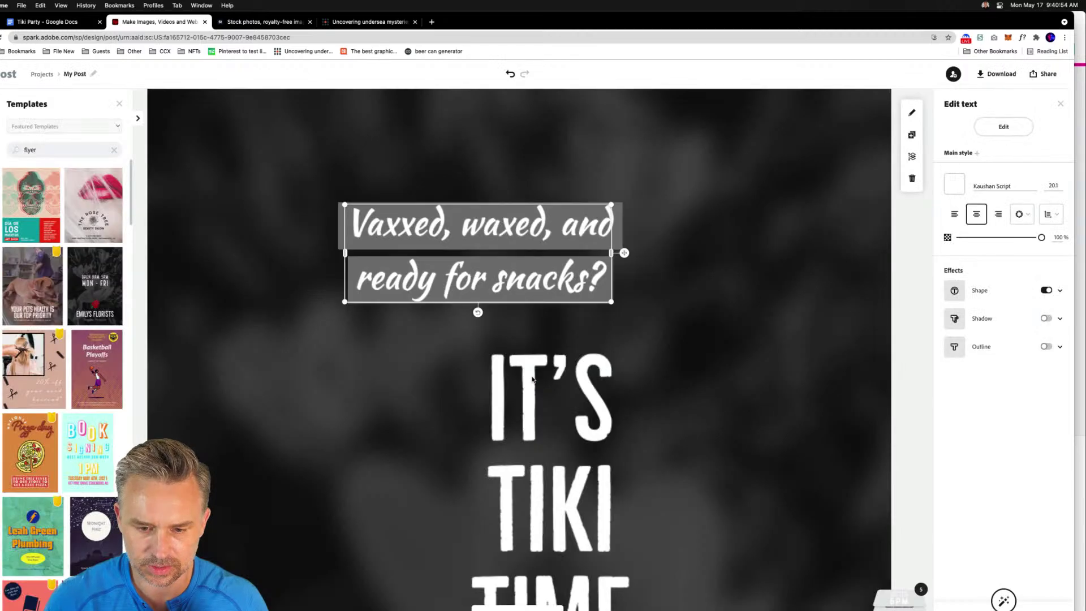
Move the two-line tagline to the flyer's upper-left area
{"action": "left_click_drag", "start_coordinate": [388, 235], "coordinate": [242, 214]}
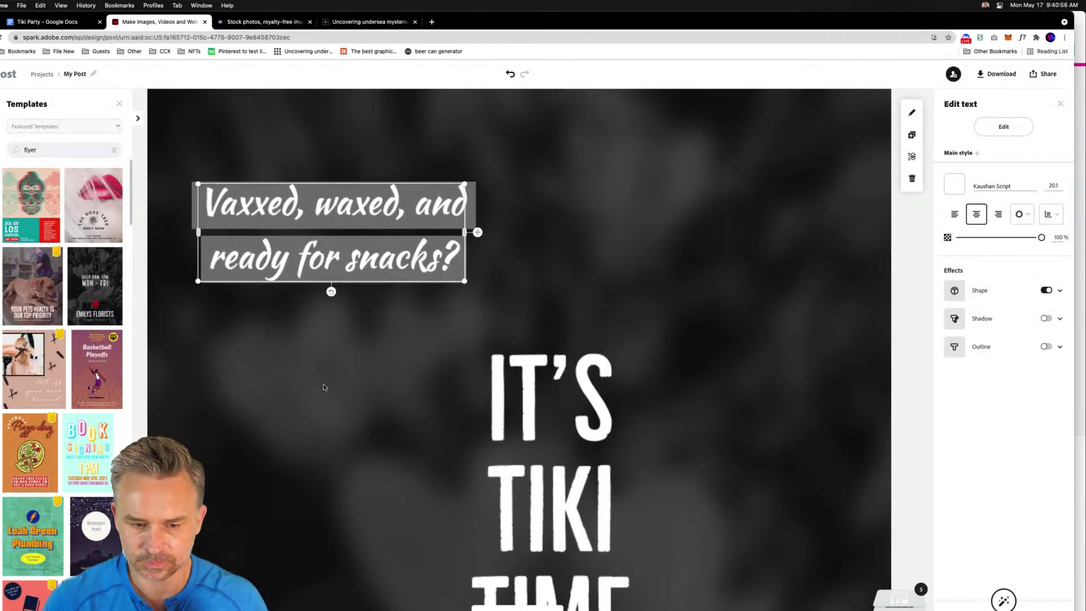
{"action": "left_click", "coordinate": [331, 385]}
{"action": "left_click", "coordinate": [308, 264]}
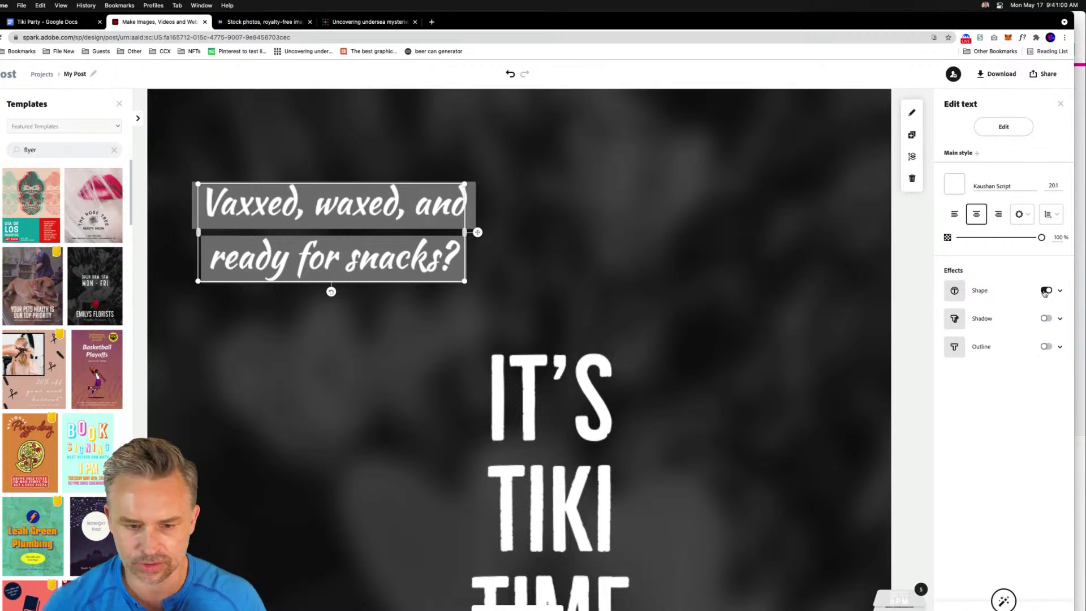
Turn off the tagline's Shape effect and tilt it counterclockwise in the flyer's upper-left corner
{"action": "left_click", "coordinate": [1046, 291]}
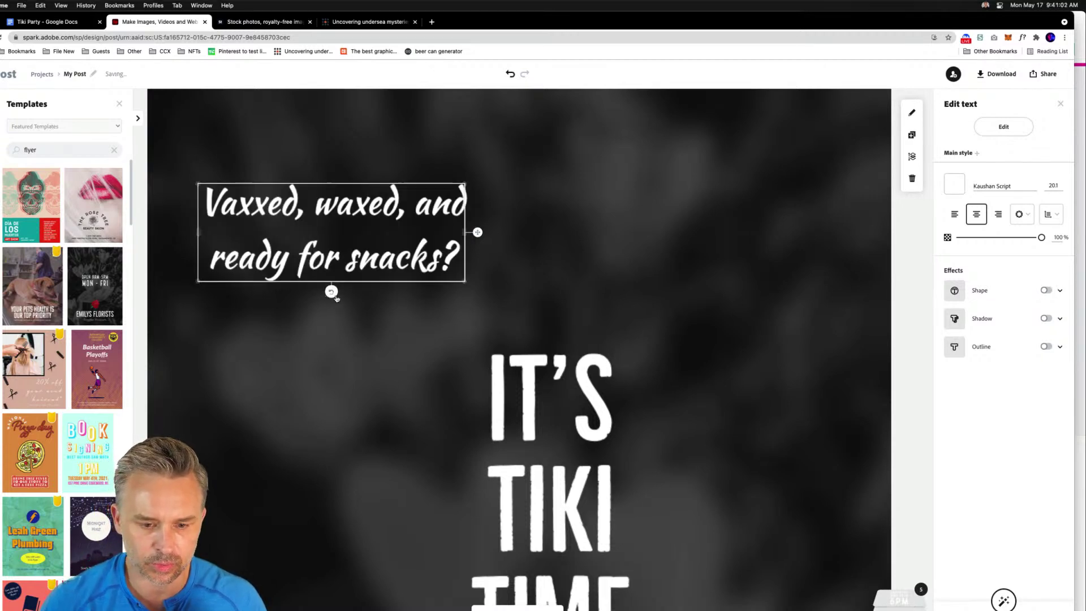
{"action": "left_click_drag", "start_coordinate": [334, 295], "coordinate": [354, 287]}
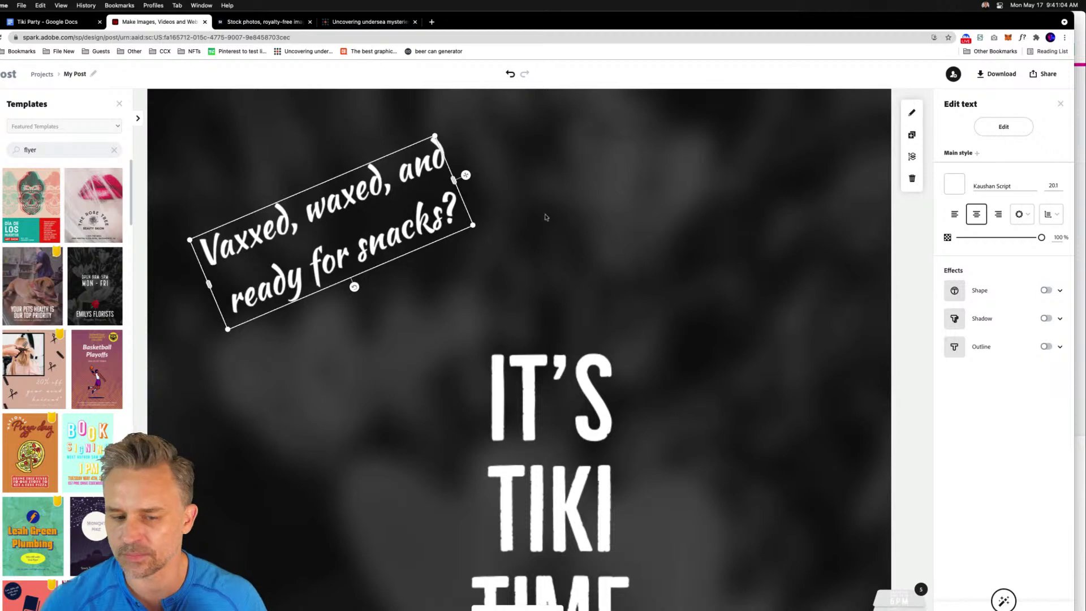
{"action": "left_click_drag", "start_coordinate": [290, 201], "coordinate": [260, 232]}
Move the "It's Tiki Time" heading up beside the tagline and turn on its Shape effect
{"action": "left_click", "coordinate": [497, 444]}
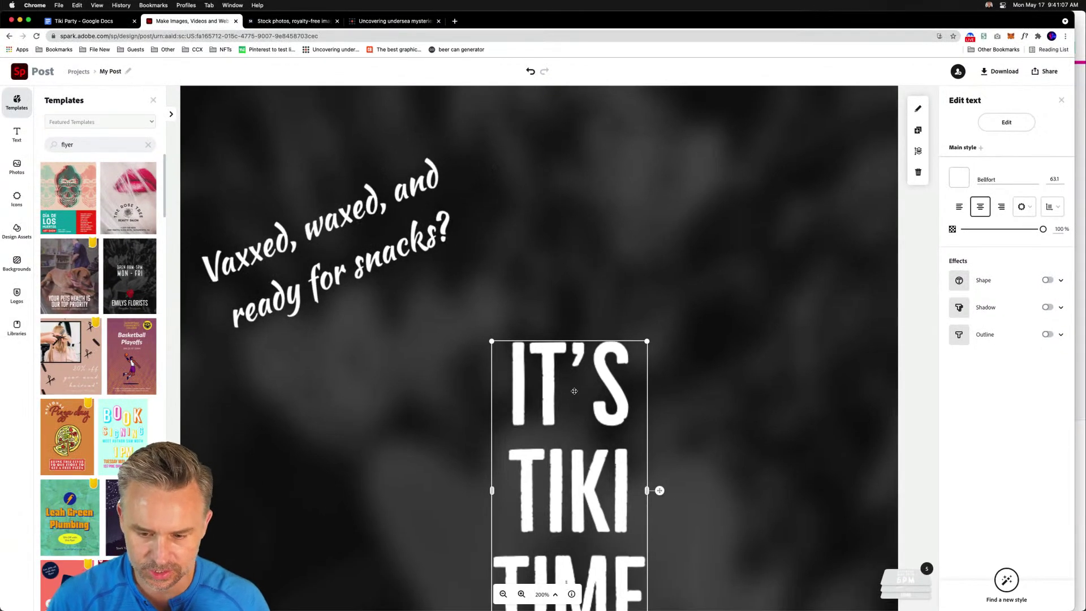
{"action": "left_click_drag", "start_coordinate": [574, 391], "coordinate": [571, 276]}
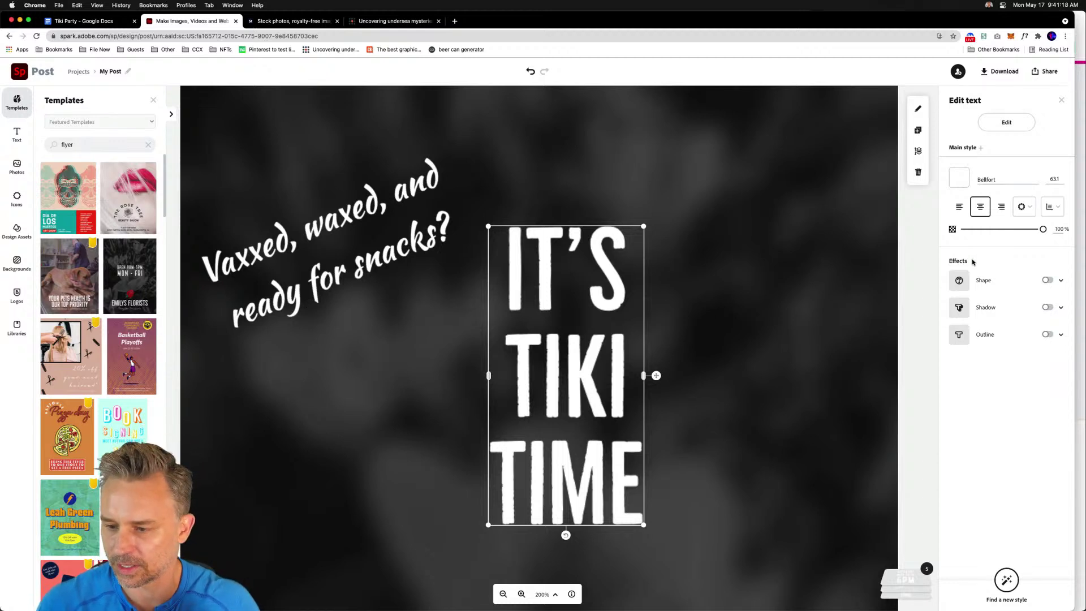
{"action": "left_click", "coordinate": [1047, 280]}
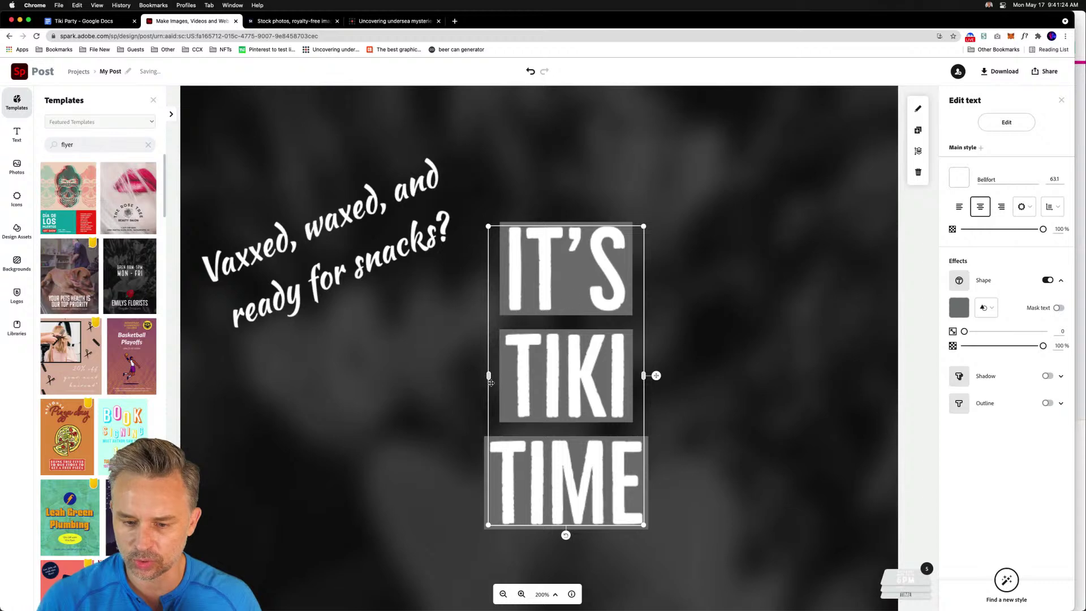
Try to put "It's" and "Tiki" on one line by removing the heading's line break and widening its text box
{"action": "double_click", "coordinate": [516, 371]}
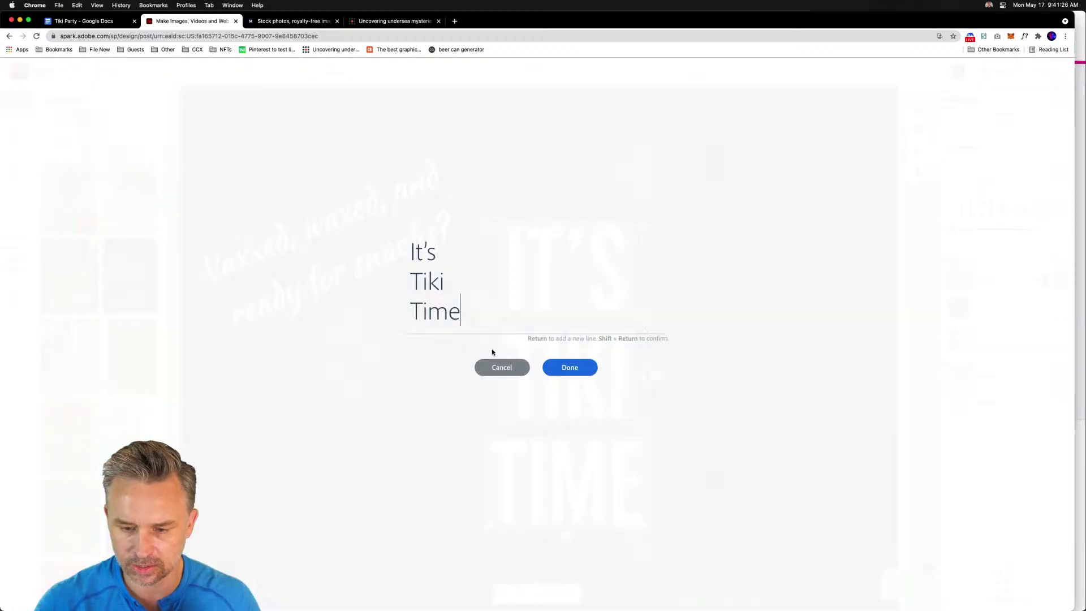
{"action": "left_click", "coordinate": [402, 280]}
{"action": "key", "text": "BackSpace"}
{"action": "left_click", "coordinate": [556, 365]}
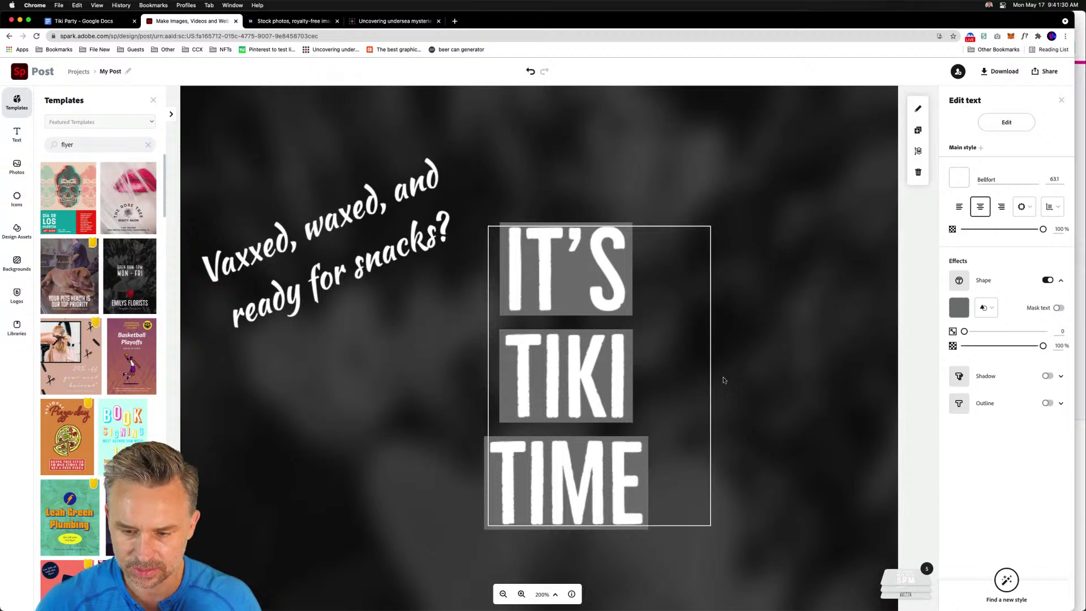
{"action": "double_click", "coordinate": [578, 395]}
{"action": "left_click", "coordinate": [571, 367]}
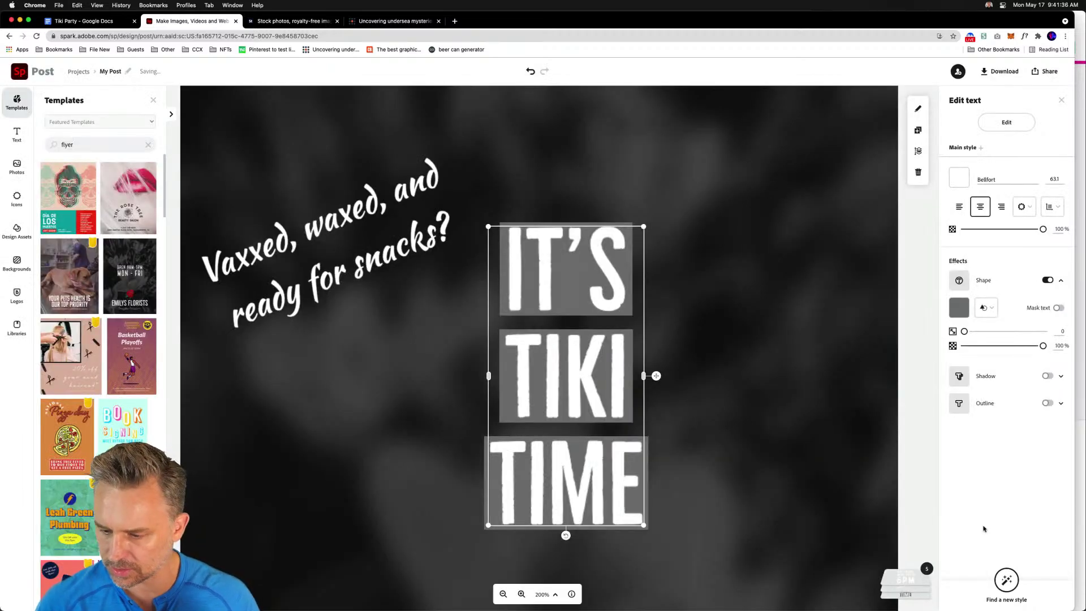
Fit the whole flyer in view and enlarge the browser window around it
{"action": "left_click", "coordinate": [341, 439]}
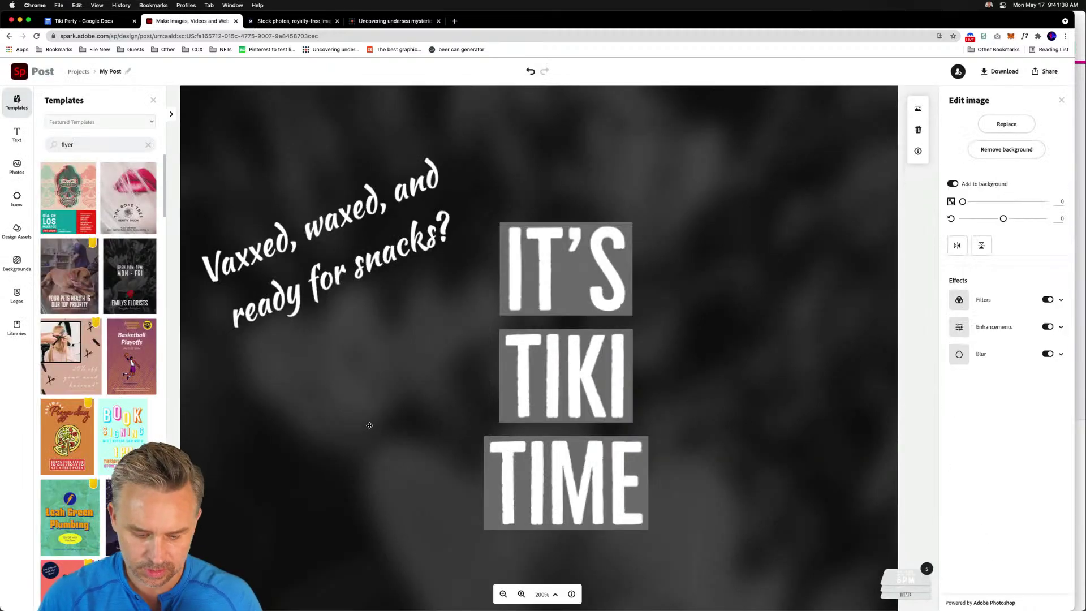
{"action": "left_click", "coordinate": [553, 595]}
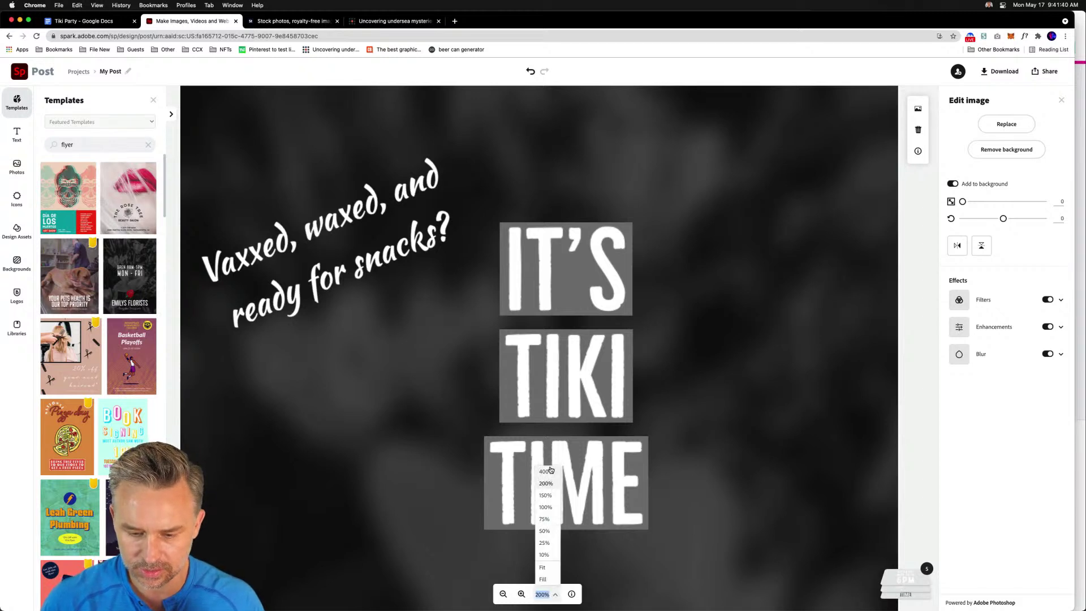
{"action": "left_click", "coordinate": [541, 568]}
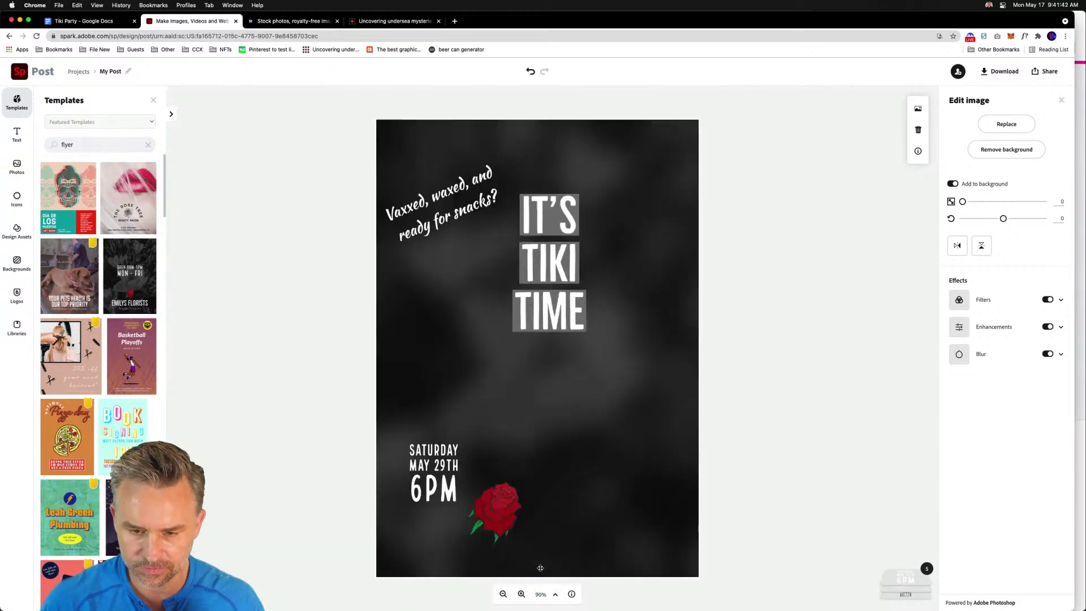
{"action": "left_click", "coordinate": [307, 379]}
{"action": "left_click", "coordinate": [600, 248]}
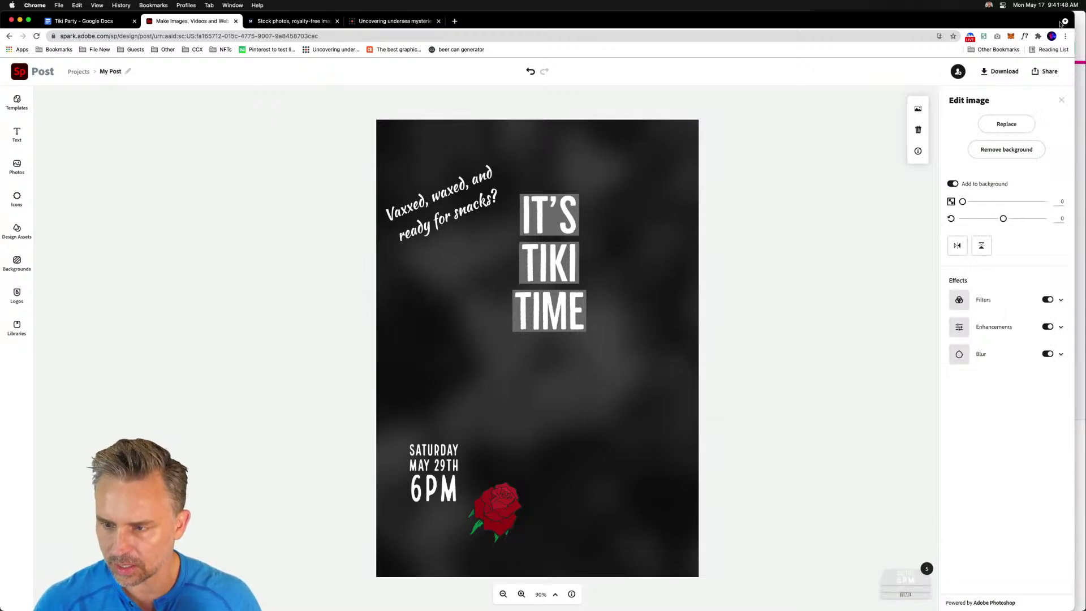
{"action": "left_click_drag", "start_coordinate": [1074, 13], "coordinate": [1083, 8]}
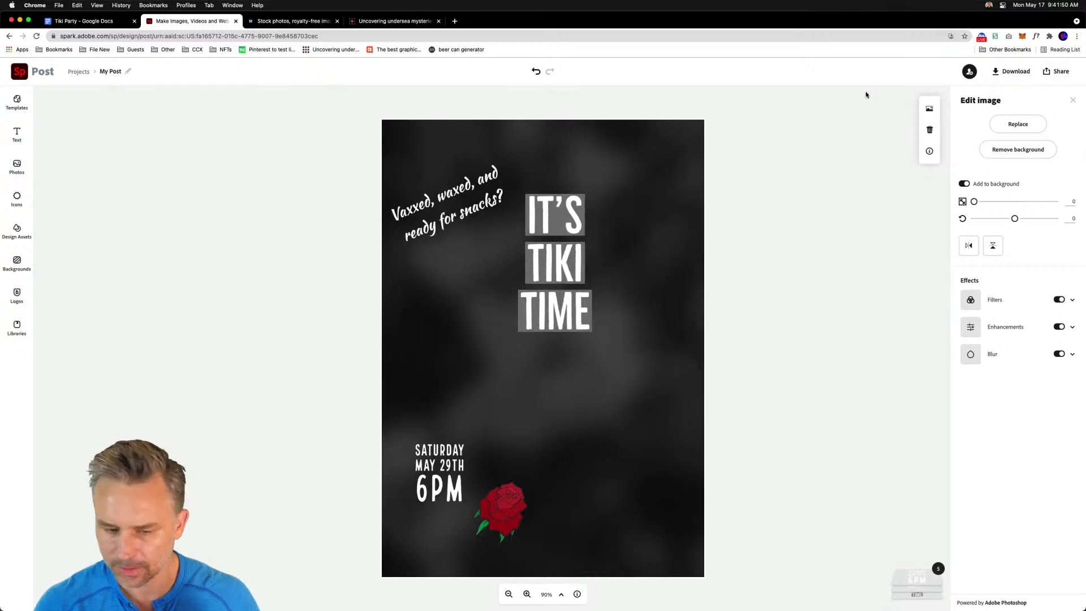
Move the "It's Tiki Time" heading down toward the flyer's middle and cycle it through several suggested styles
{"action": "left_click", "coordinate": [528, 260]}
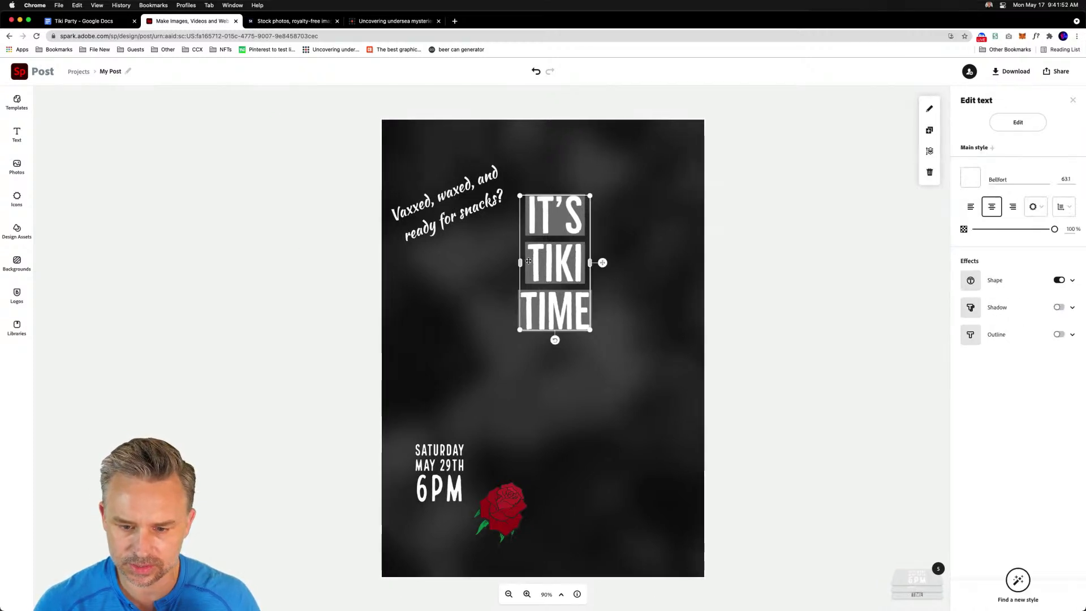
{"action": "left_click_drag", "start_coordinate": [554, 240], "coordinate": [546, 283]}
{"action": "left_click", "coordinate": [1018, 583]}
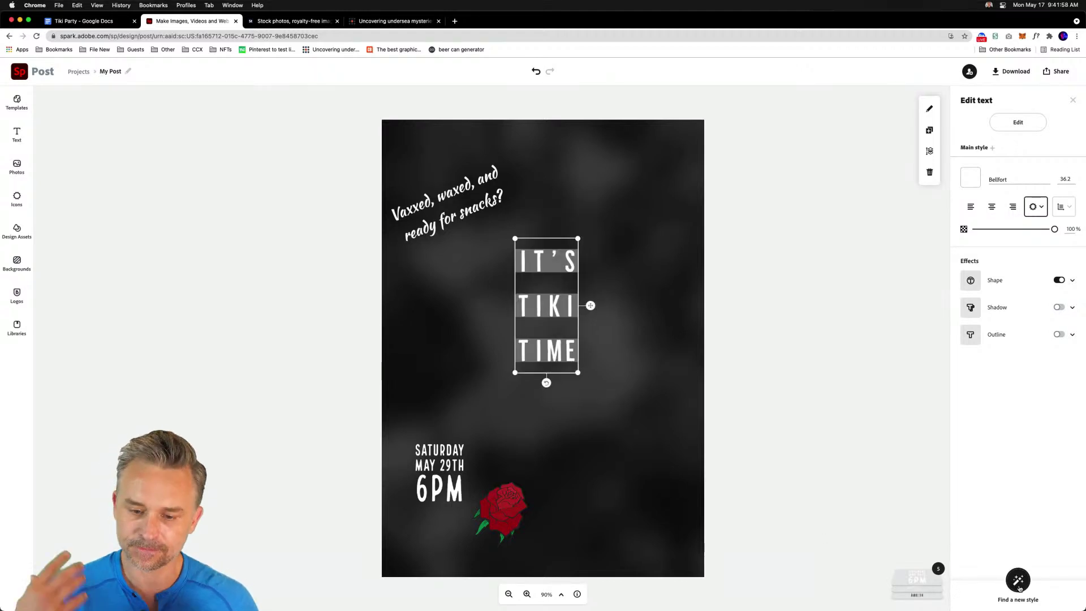
{"action": "left_click", "coordinate": [1018, 582]}
{"action": "left_click", "coordinate": [1018, 586]}
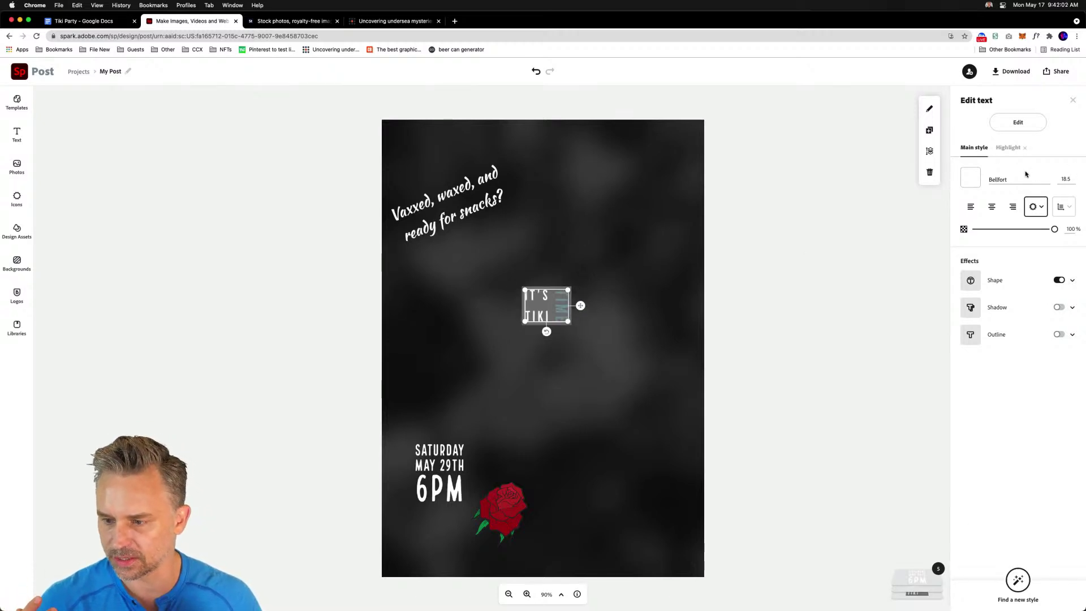
Set the heading's font size to 60 and cycle suggested styles to a Raleway Heavy layout with a larger "Time" on a dark box
{"action": "left_click", "coordinate": [1065, 180]}
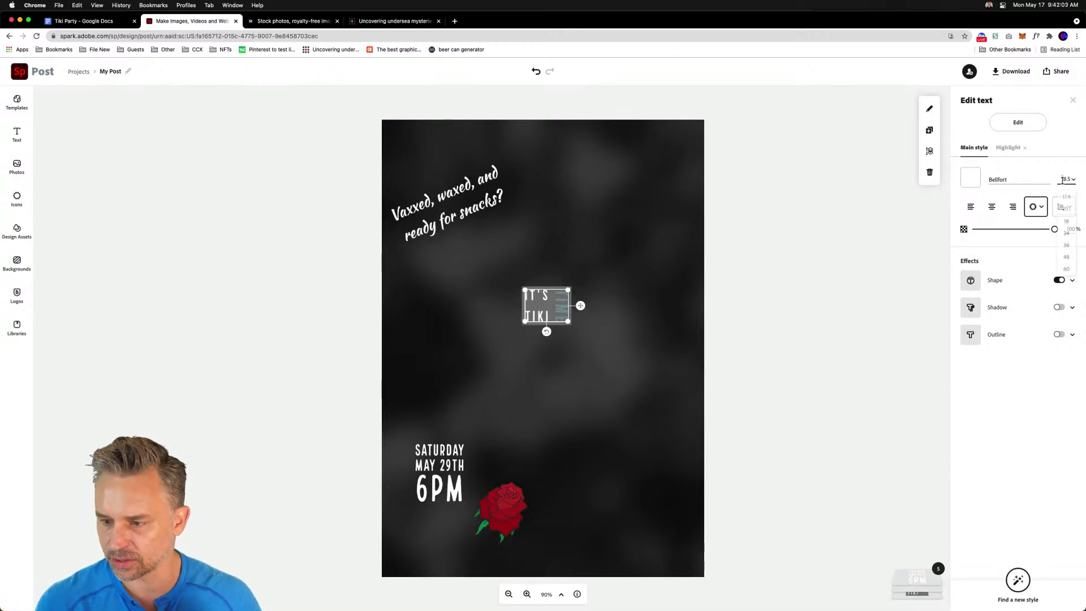
{"action": "left_click", "coordinate": [1063, 269]}
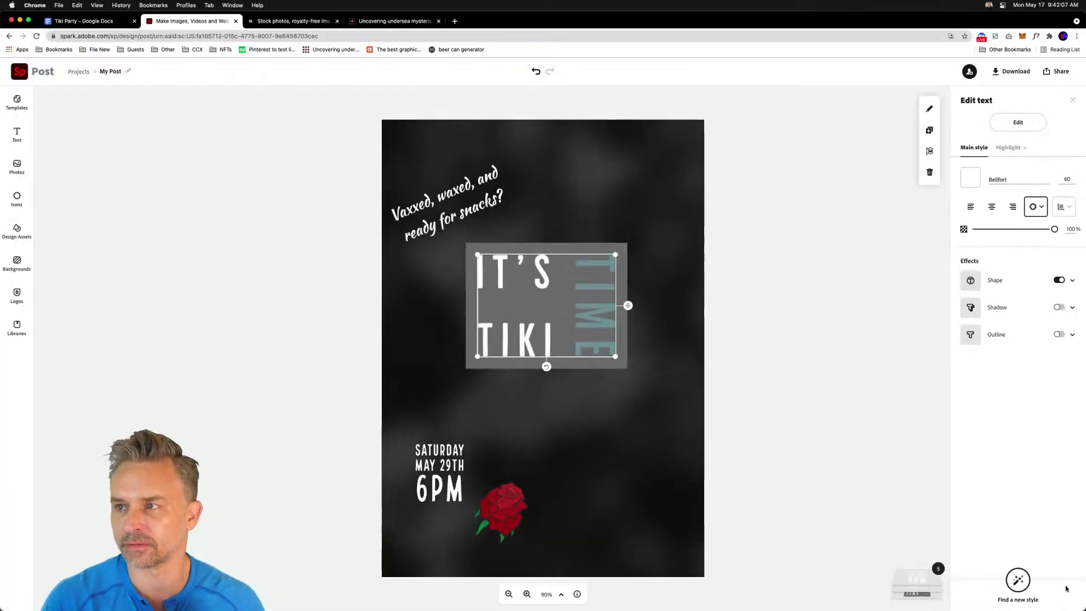
{"action": "left_click", "coordinate": [1016, 582]}
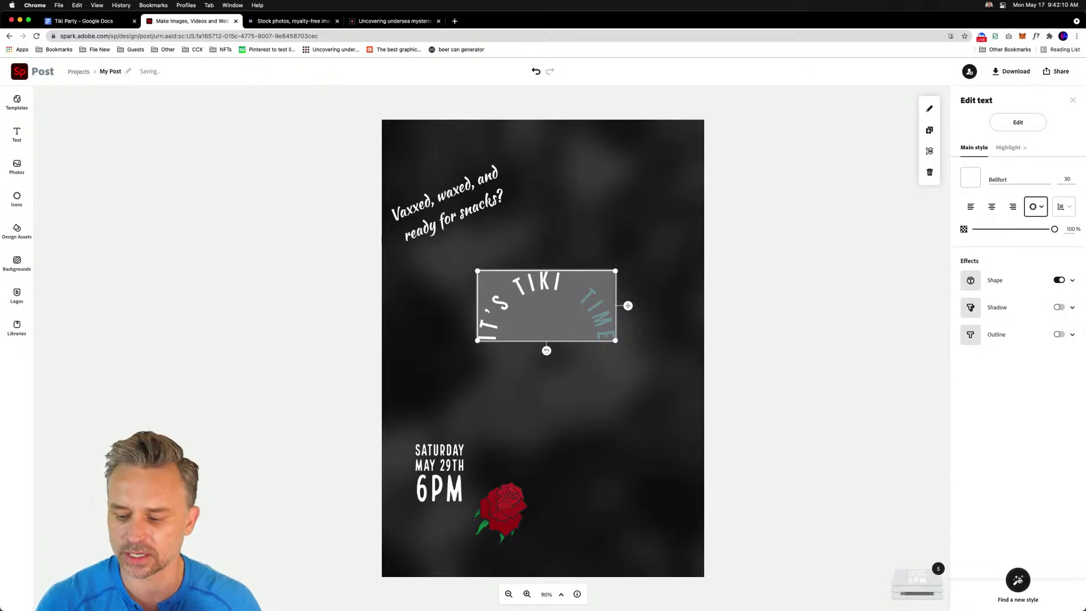
{"action": "left_click", "coordinate": [1016, 581]}
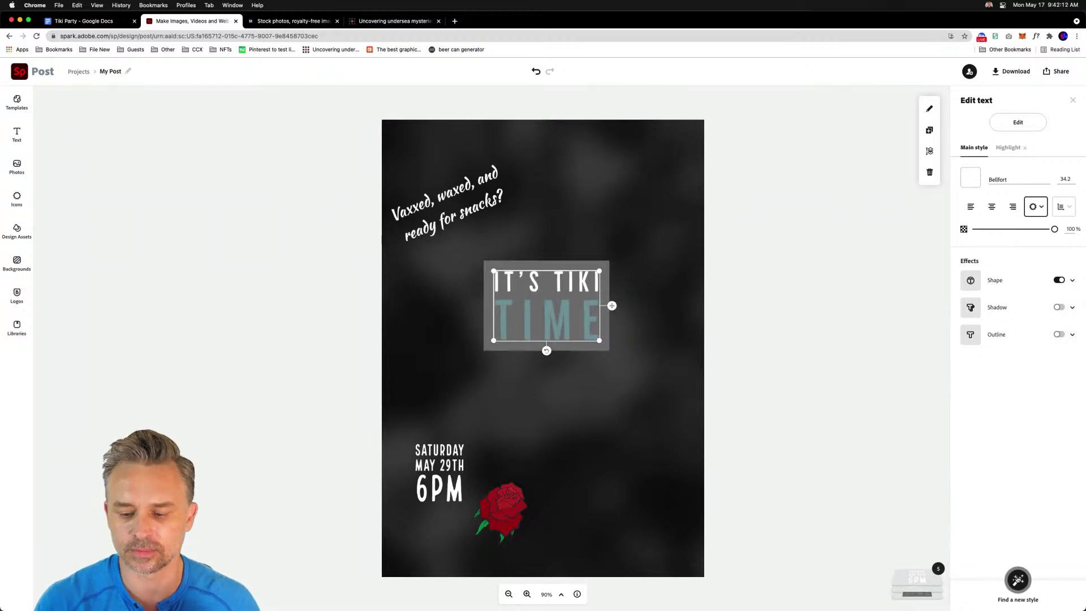
{"action": "left_click", "coordinate": [1016, 581]}
{"action": "left_click", "coordinate": [1017, 580]}
{"action": "left_click", "coordinate": [1018, 580]}
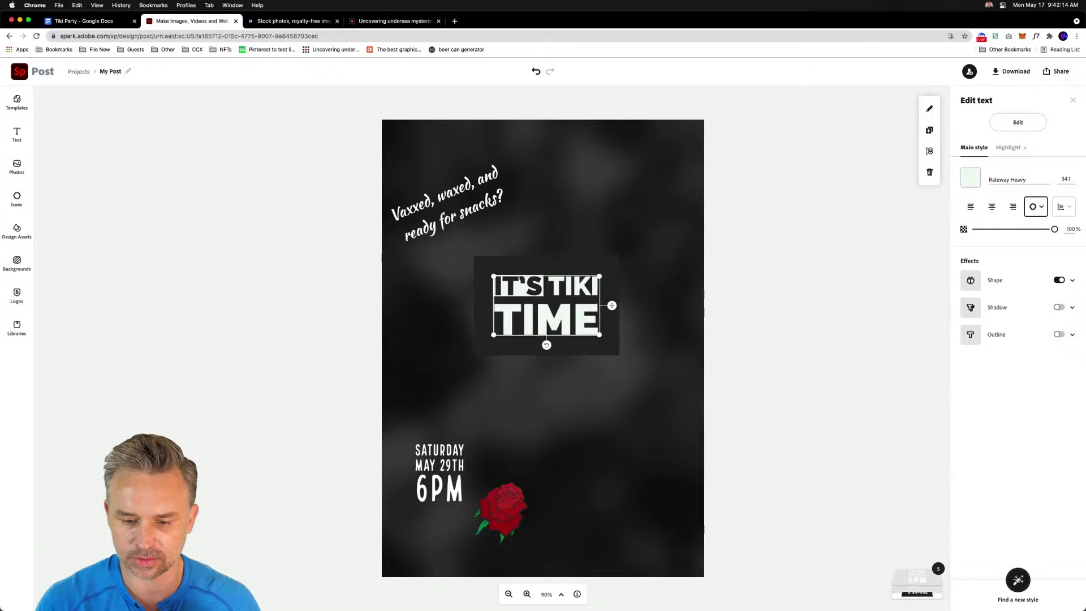
{"action": "left_click", "coordinate": [1018, 580]}
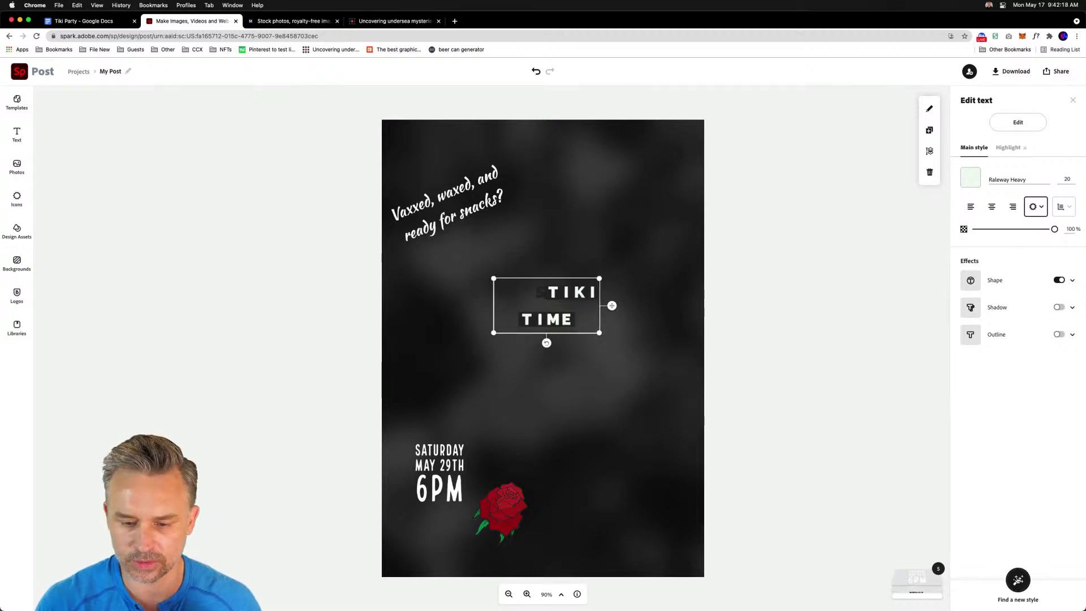
{"action": "left_click", "coordinate": [1018, 579]}
{"action": "left_click", "coordinate": [1018, 579]}
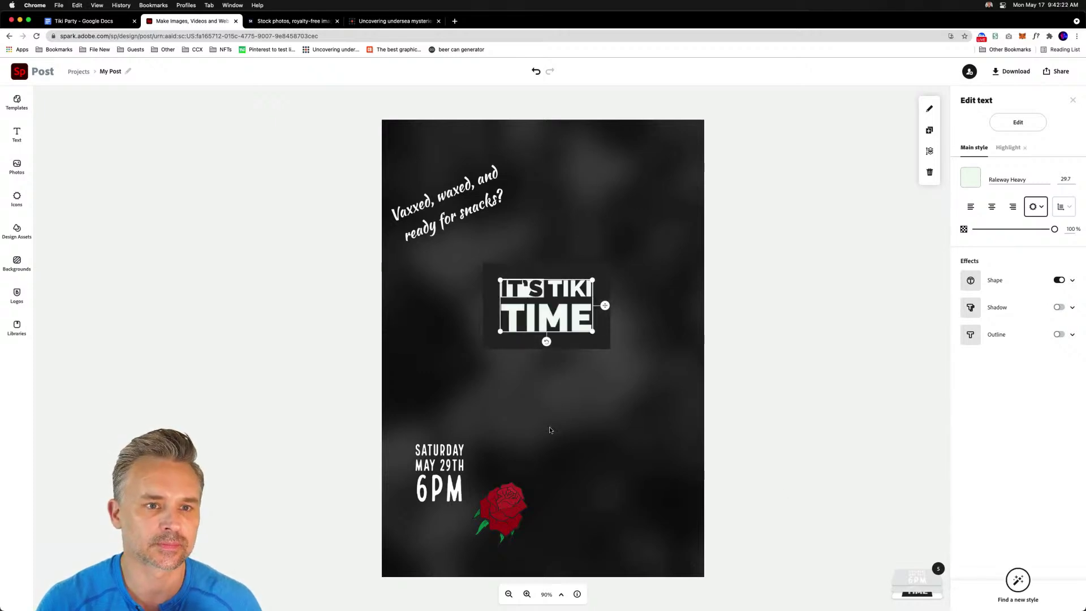
Remove the line break from the "Vaxxed, waxed, and ready for snacks?" tagline and apply the text edit
{"action": "left_click", "coordinate": [267, 351]}
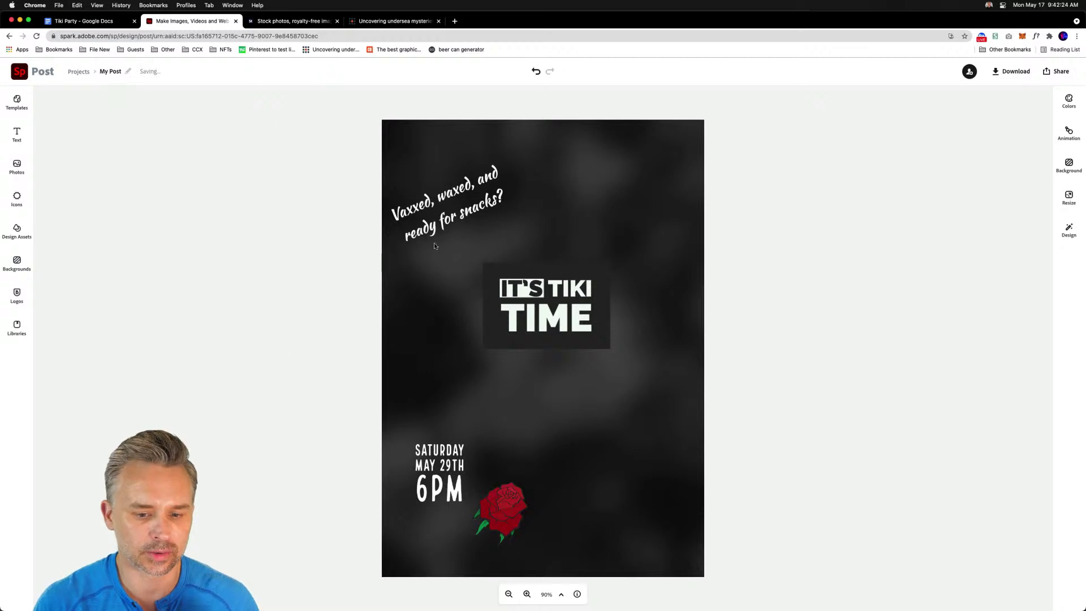
{"action": "left_click", "coordinate": [466, 376]}
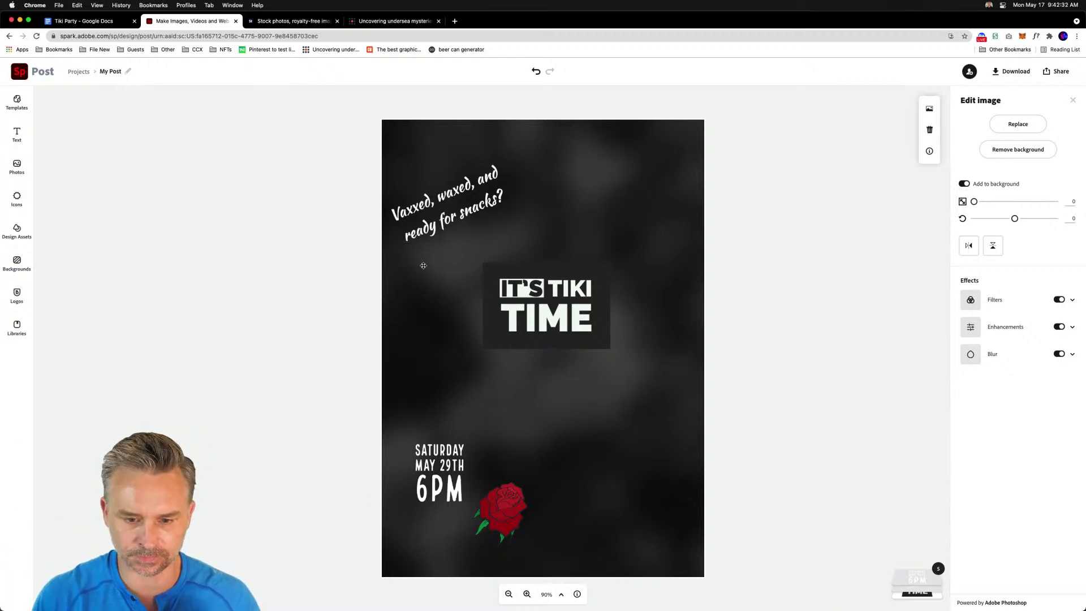
{"action": "left_click", "coordinate": [439, 208]}
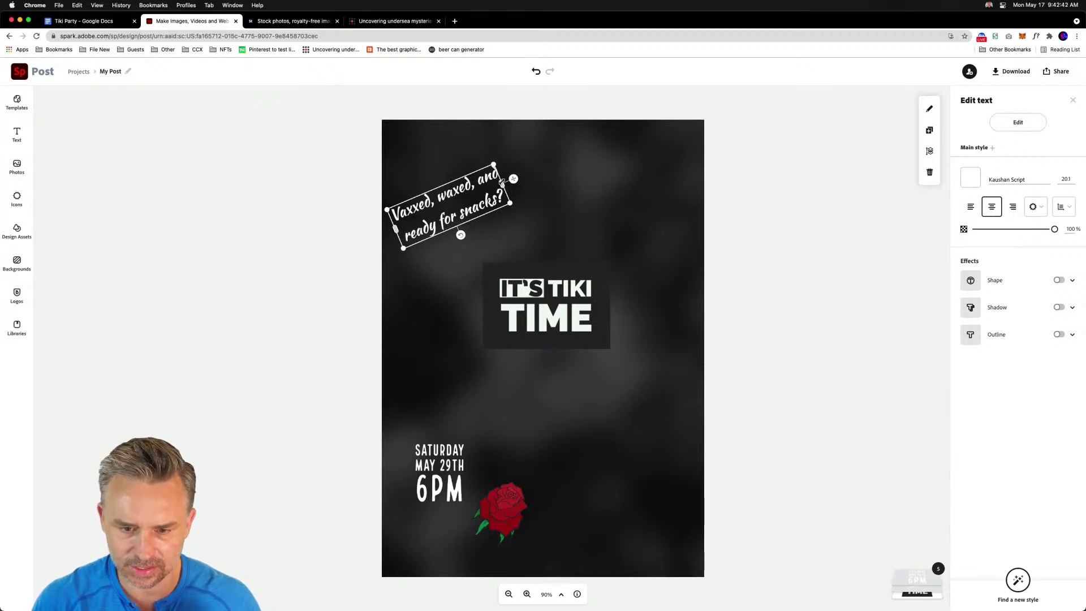
{"action": "left_click_drag", "start_coordinate": [503, 182], "coordinate": [645, 136]}
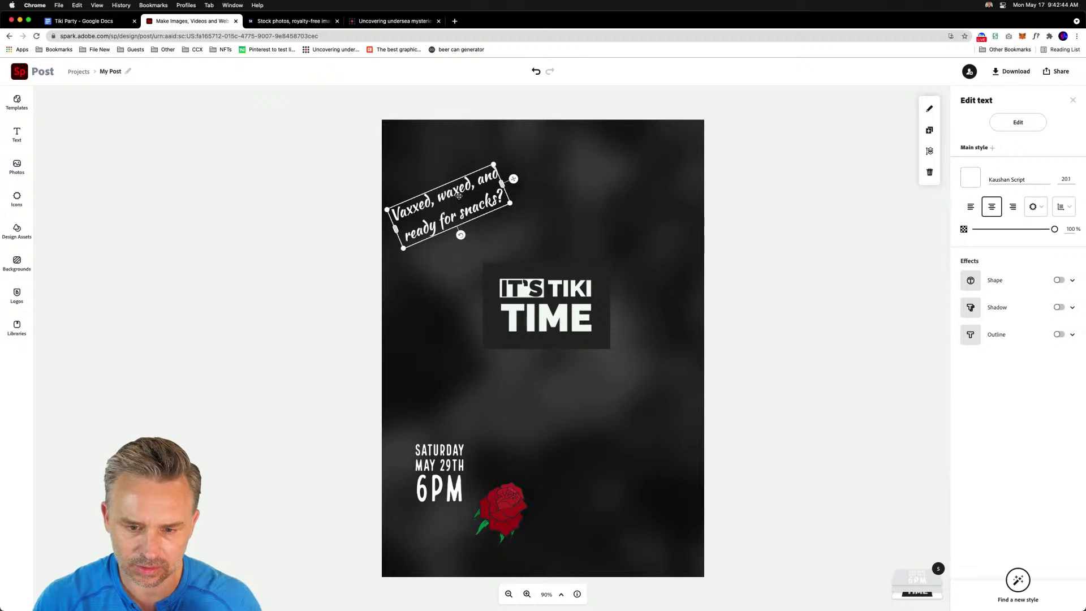
{"action": "double_click", "coordinate": [447, 215]}
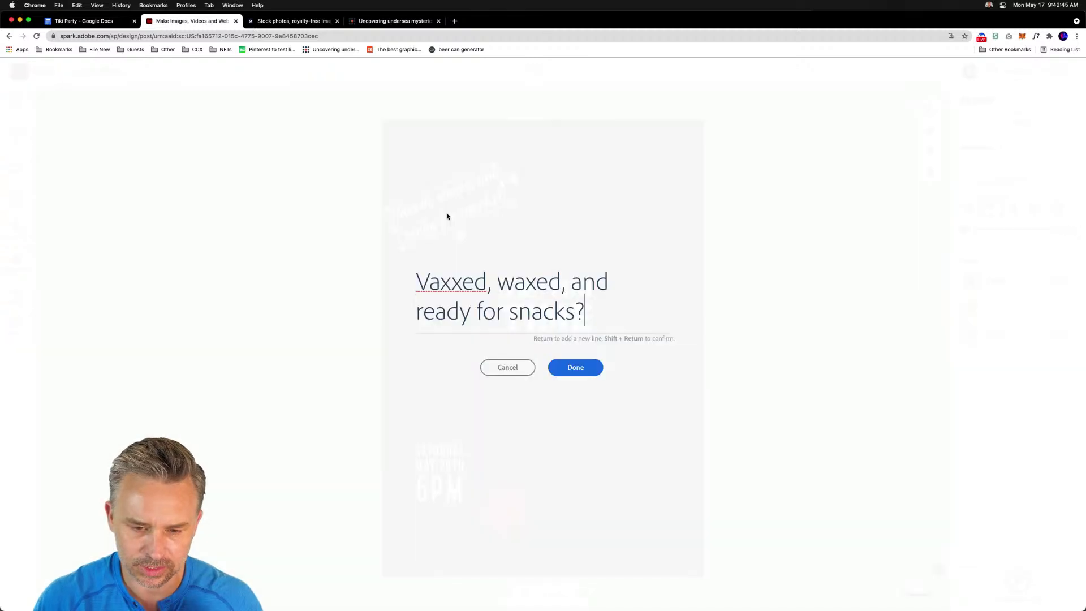
{"action": "key", "text": "BackSpace"}
{"action": "left_click", "coordinate": [417, 311]}
{"action": "key", "text": "BackSpace"}
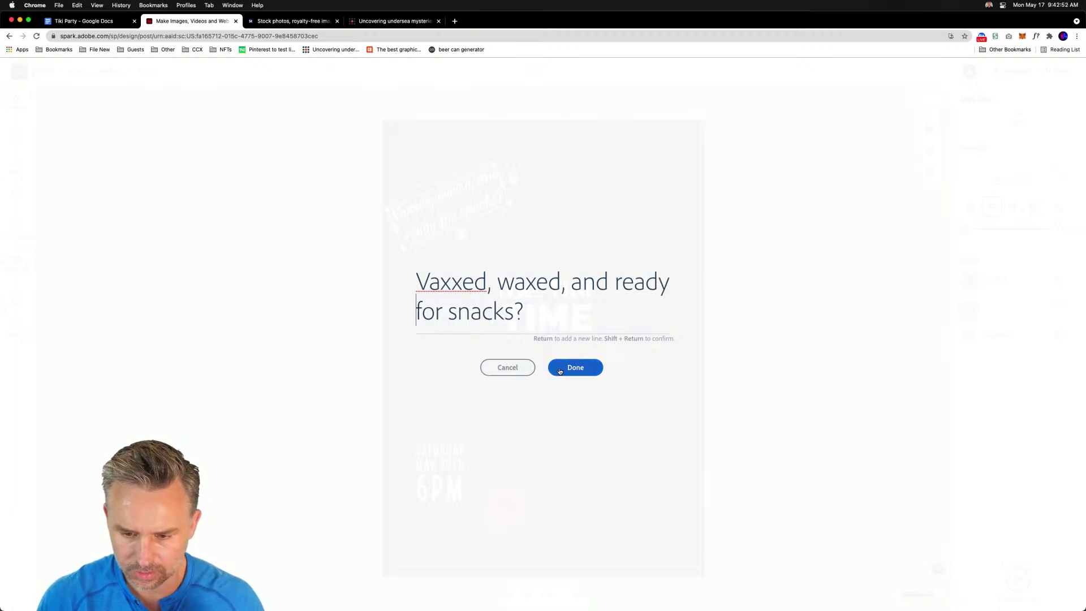
{"action": "left_click", "coordinate": [560, 370]}
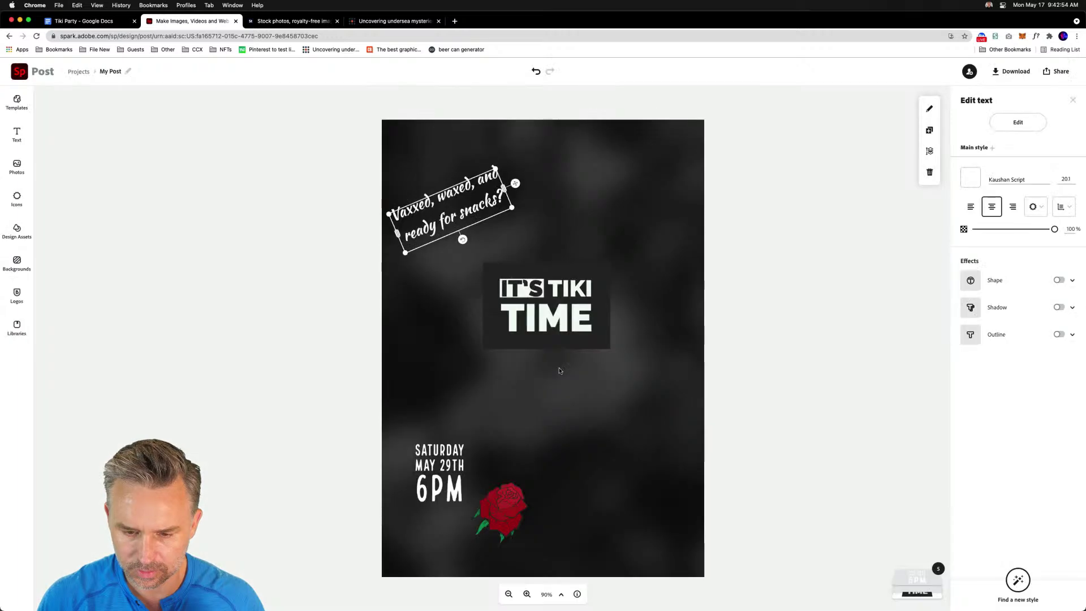
Widen the tagline's text box until it fits on one line and place it level and centered across the flyer's top
{"action": "left_click_drag", "start_coordinate": [553, 173], "coordinate": [624, 145]}
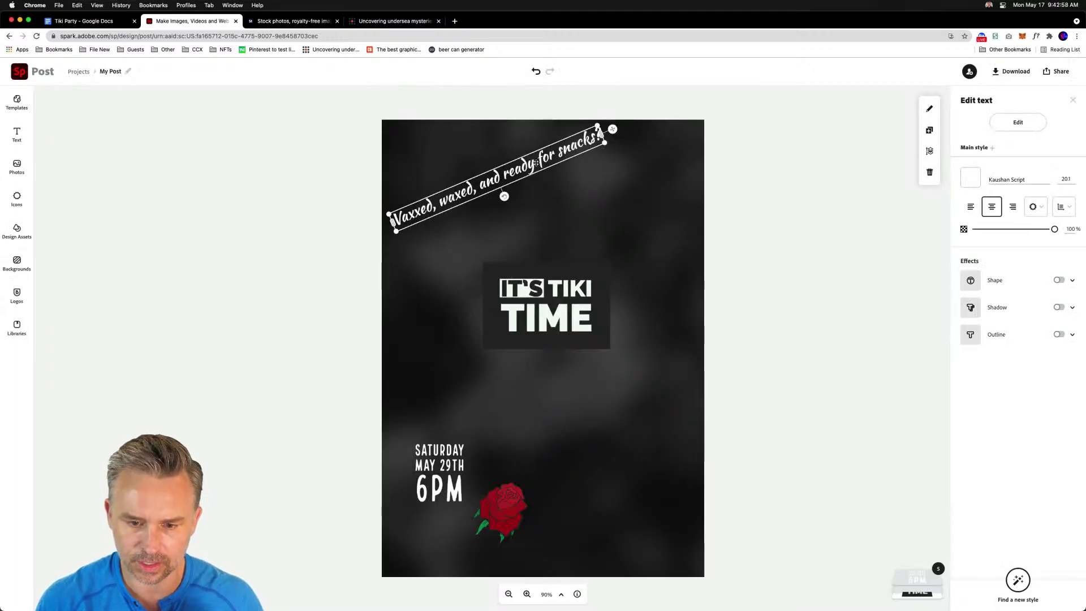
{"action": "left_click_drag", "start_coordinate": [479, 182], "coordinate": [508, 139]}
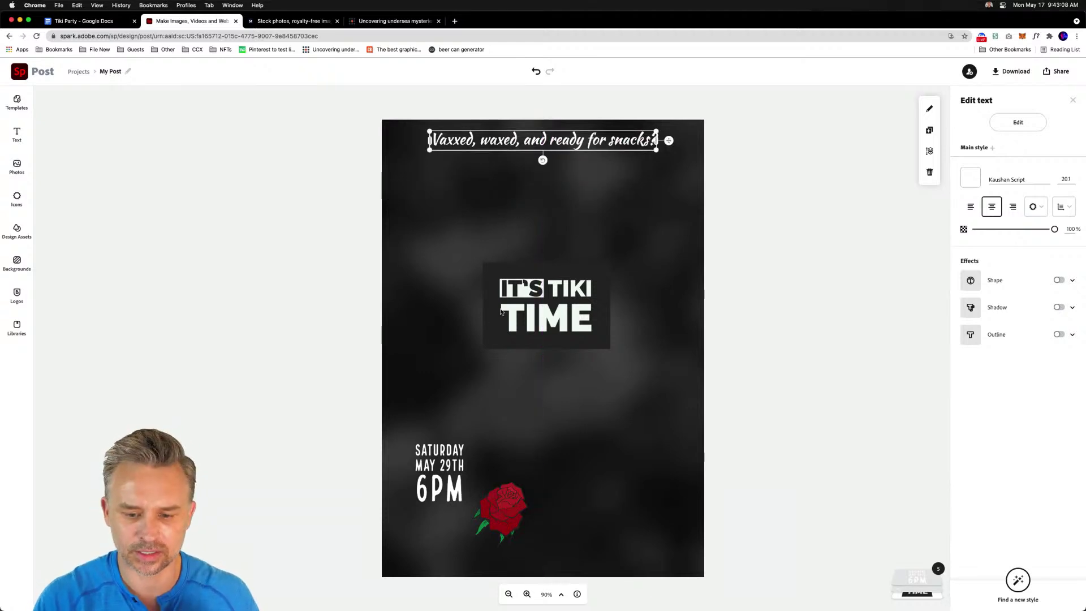
Set the "It's Tiki Time" heading's font size to 50
{"action": "left_click", "coordinate": [501, 311]}
{"action": "left_click", "coordinate": [1063, 178]}
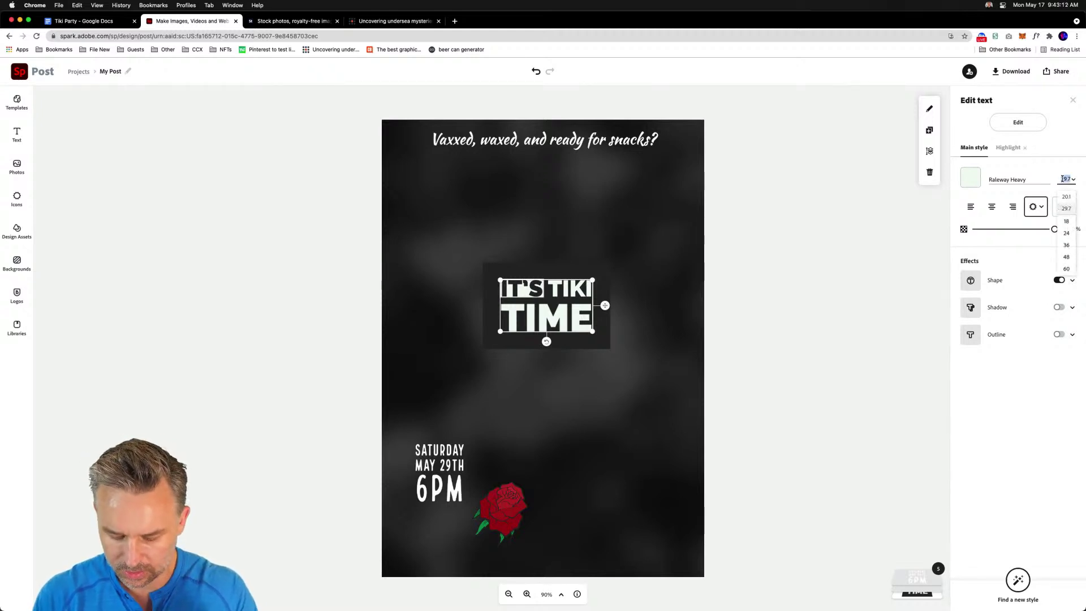
{"action": "key", "text": "Return"}
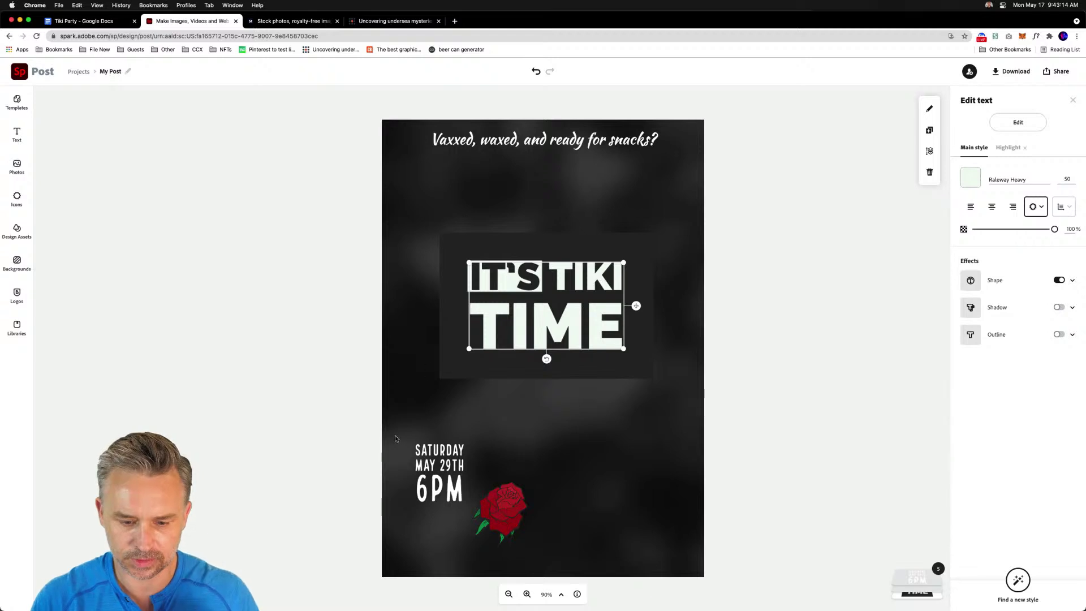
Move the "Saturday May 29th 6PM" text to the flyer's right side, just below the heading box
{"action": "left_click", "coordinate": [423, 471]}
{"action": "left_click_drag", "start_coordinate": [413, 481], "coordinate": [614, 433]}
{"action": "left_click", "coordinate": [453, 440]}
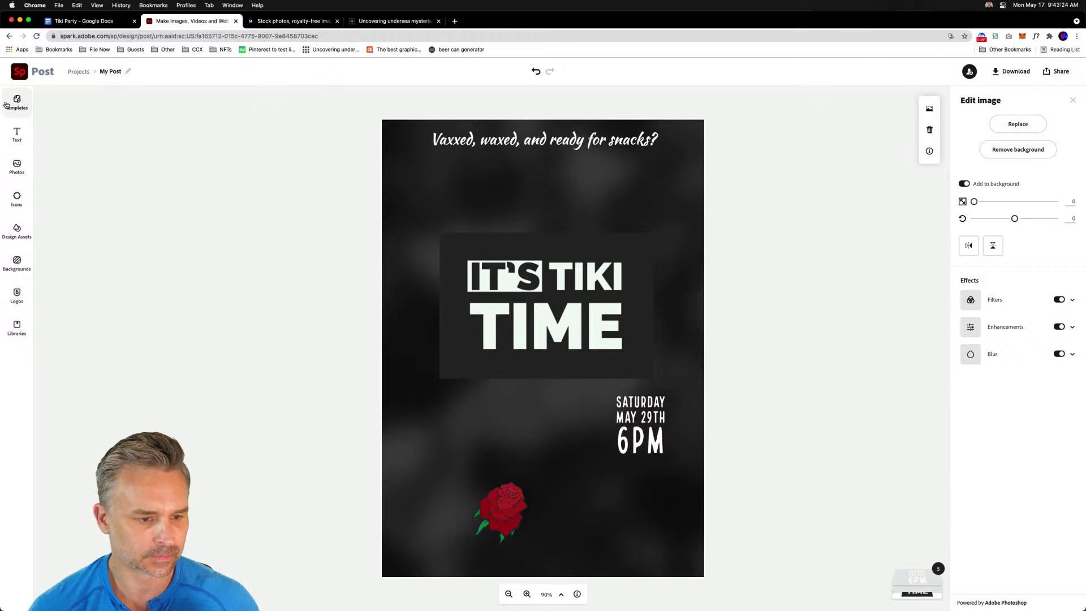
Search the free photos for "tiki" and add the pineapple photo with the stone wall background to the flyer
{"action": "left_click", "coordinate": [13, 233]}
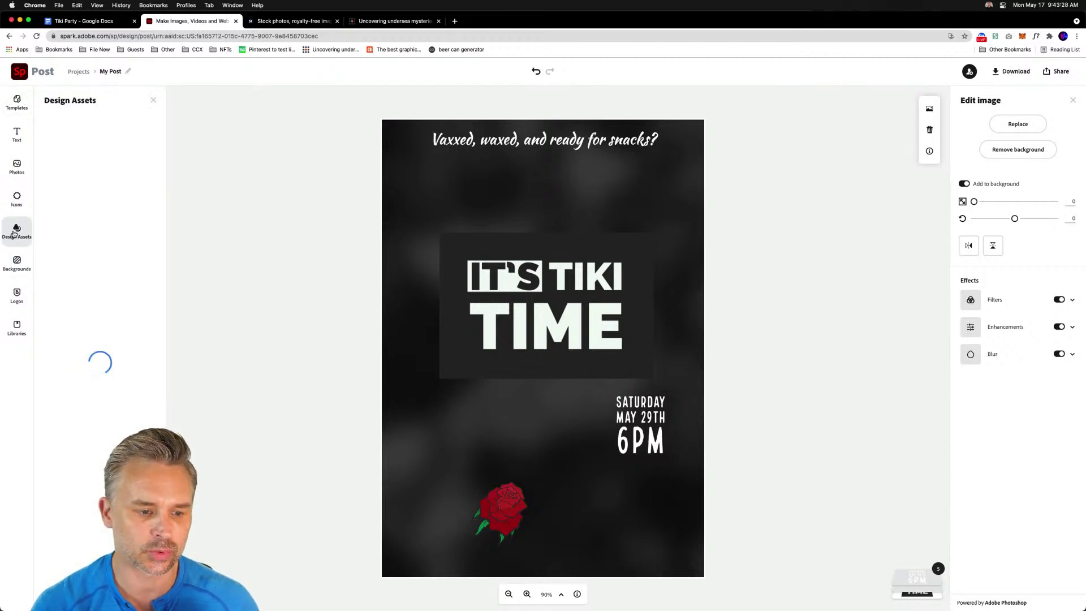
{"action": "left_click", "coordinate": [7, 168]}
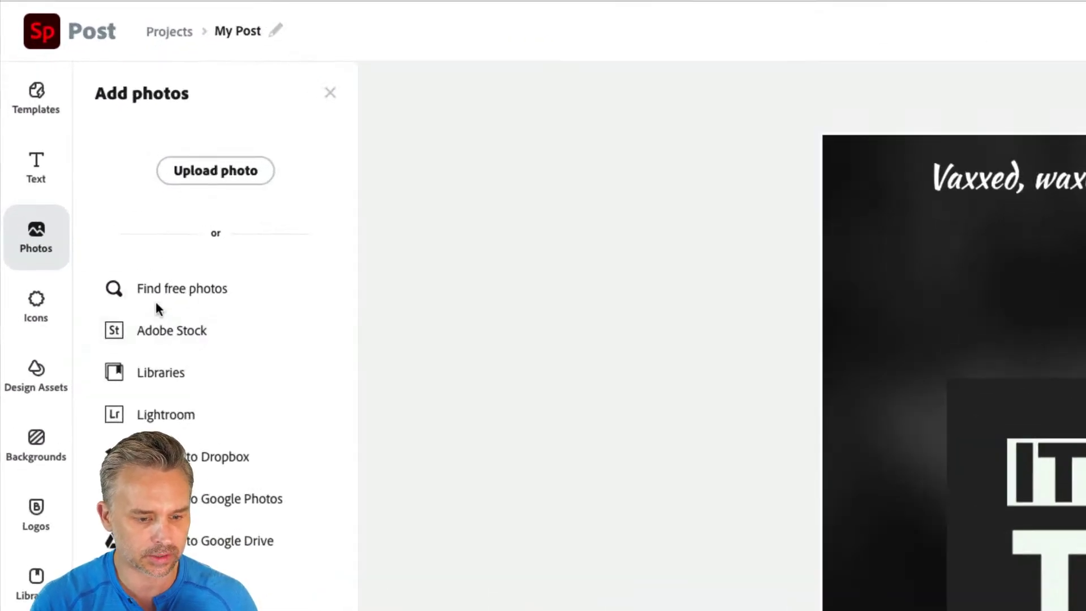
{"action": "left_click", "coordinate": [76, 192]}
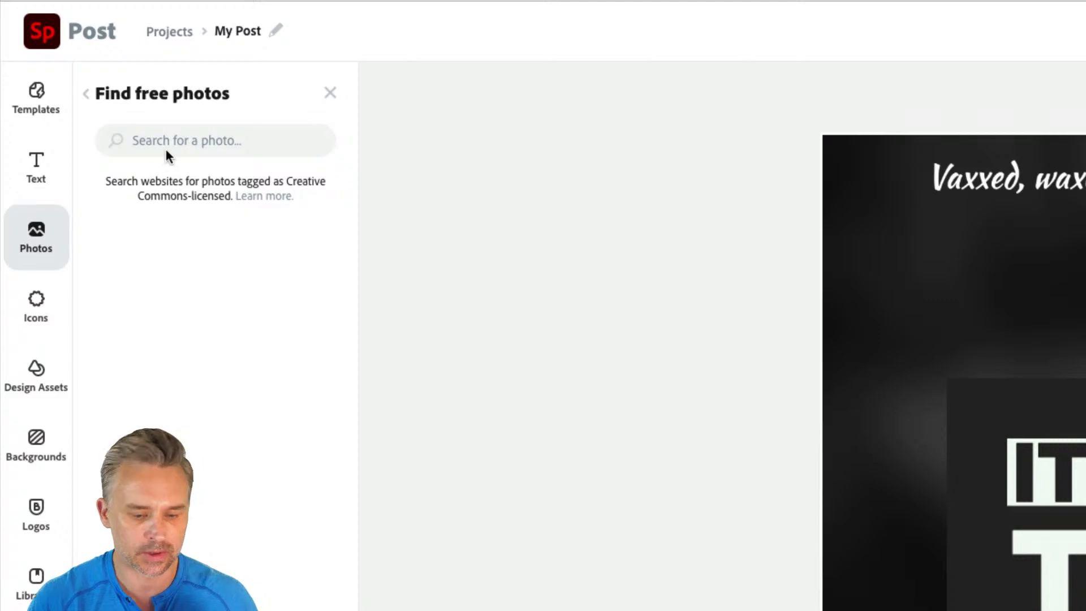
{"action": "type", "text": "tiki"}
{"action": "key", "text": "Return"}
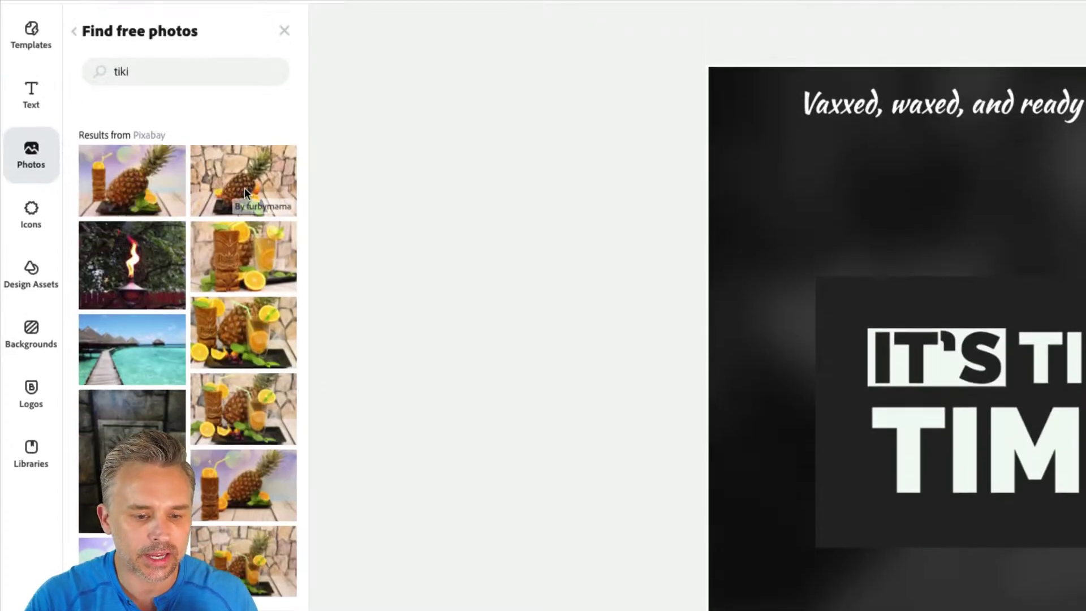
{"action": "left_click", "coordinate": [259, 203]}
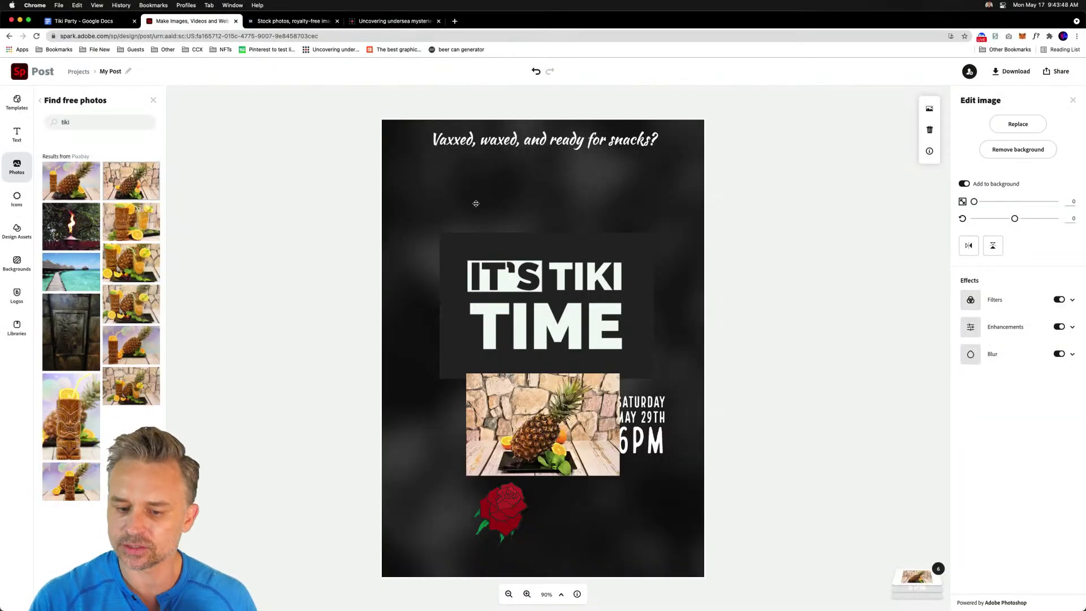
Try moving the pineapple photo up above the heading and removing its background
{"action": "left_click", "coordinate": [501, 438]}
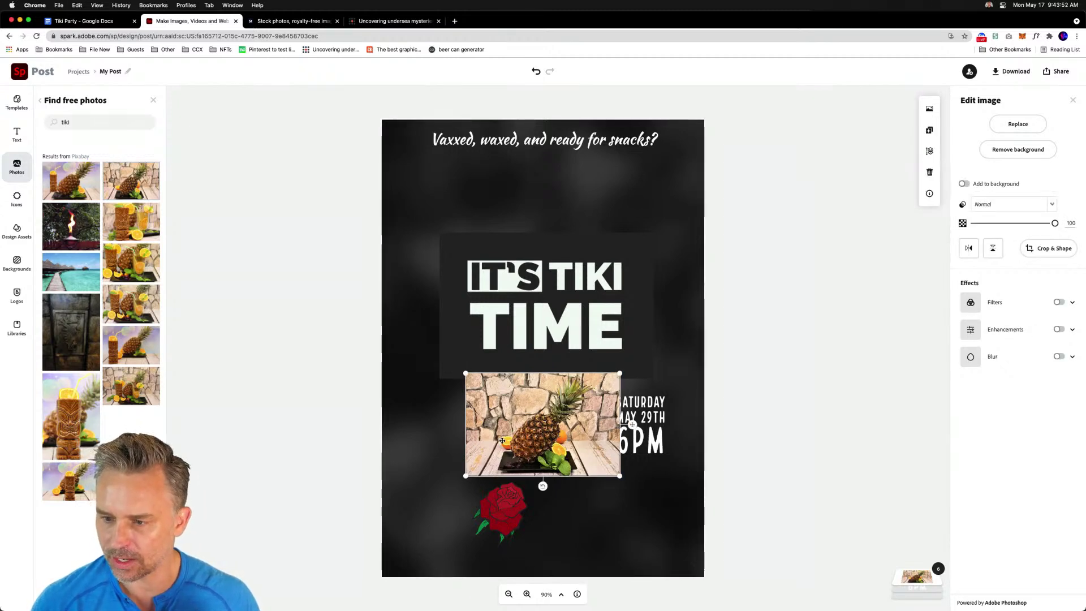
{"action": "left_click_drag", "start_coordinate": [501, 440], "coordinate": [522, 244]}
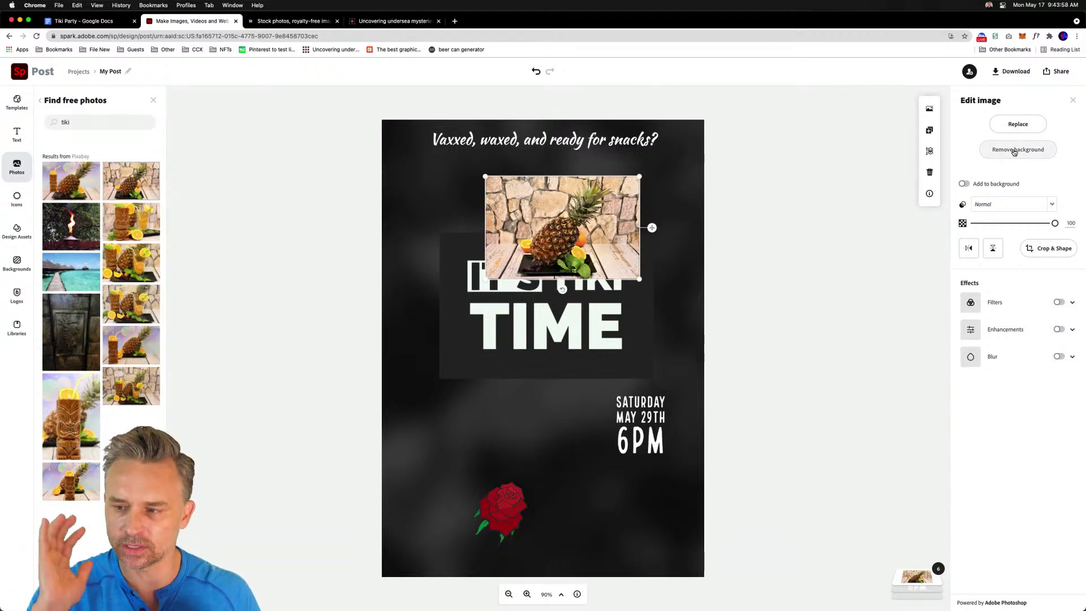
{"action": "left_click", "coordinate": [1014, 150]}
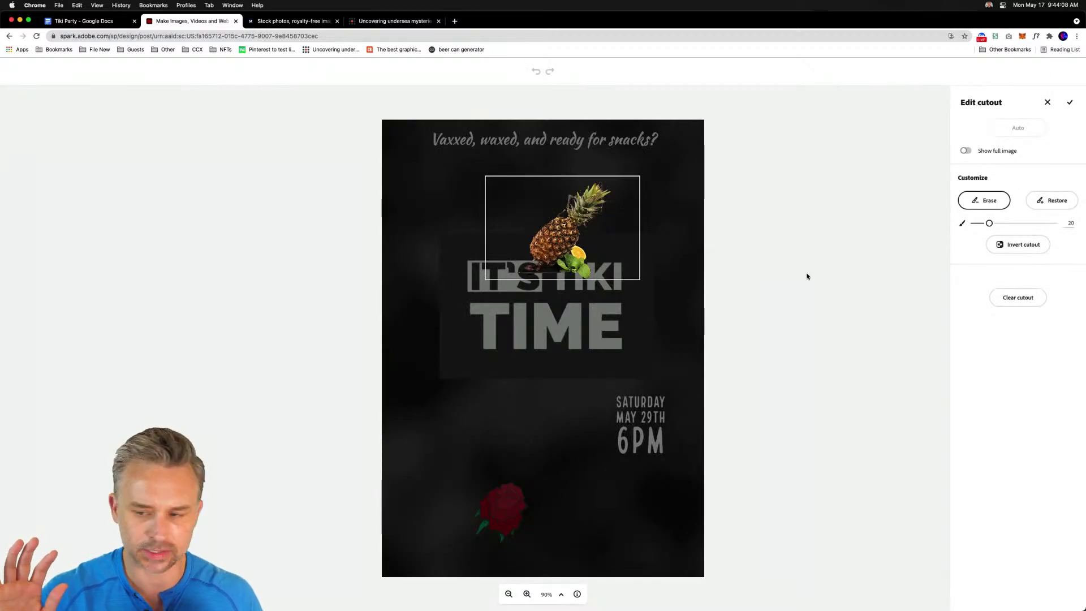
{"action": "left_click", "coordinate": [1048, 104]}
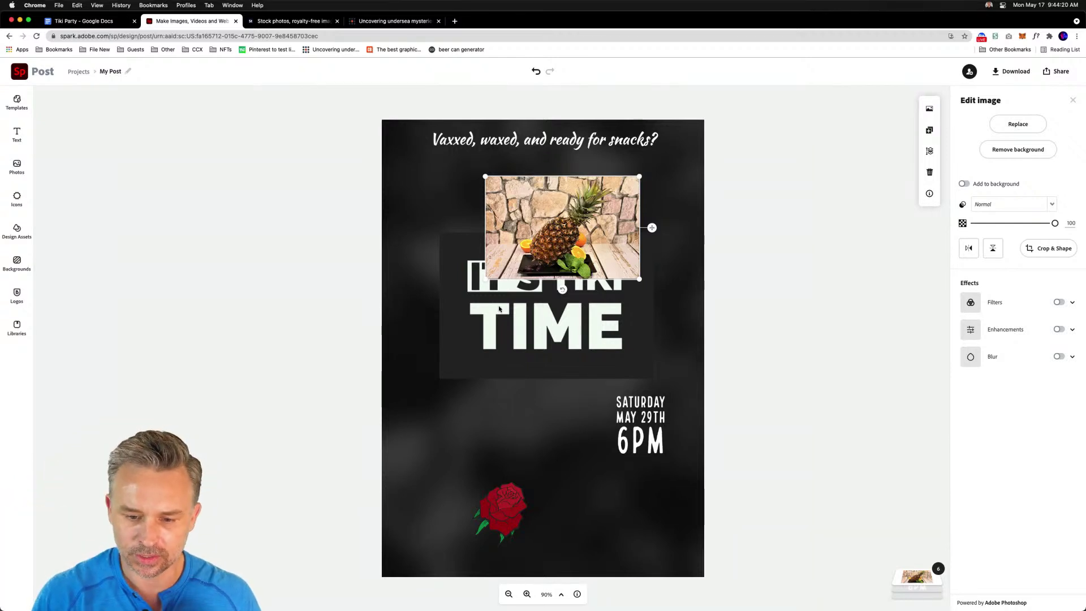
Enlarge the pineapple photo over the lower part of the heading and remove its background
{"action": "left_click_drag", "start_coordinate": [508, 199], "coordinate": [571, 362]}
{"action": "left_click_drag", "start_coordinate": [517, 321], "coordinate": [448, 269]}
{"action": "left_click_drag", "start_coordinate": [498, 314], "coordinate": [552, 332]}
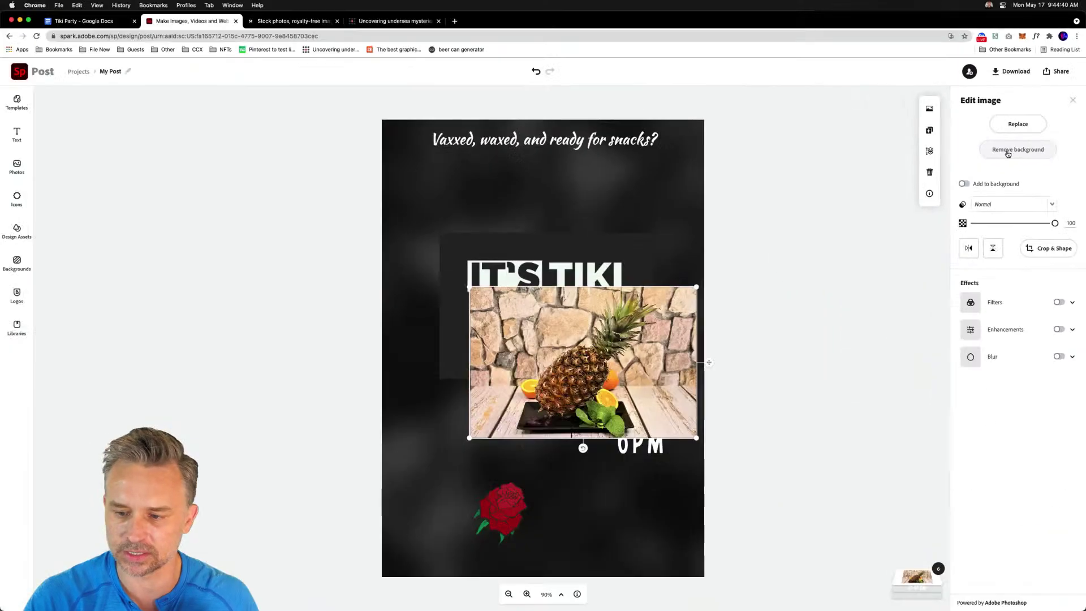
{"action": "left_click", "coordinate": [877, 177]}
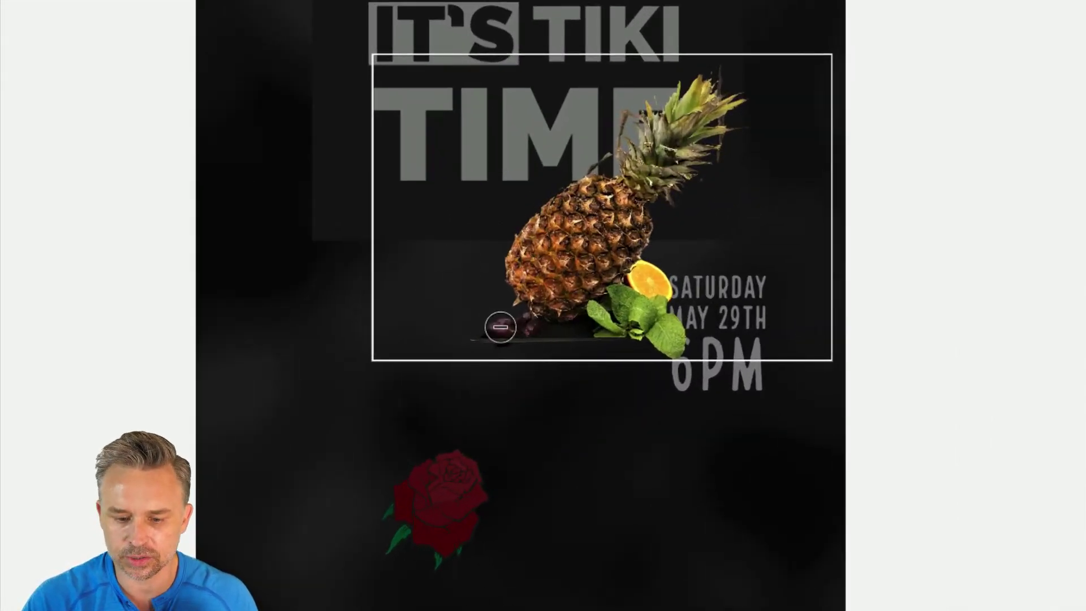
Erase the leftover tray beneath the pineapple and the stray bits around its leaves, and apply the cutout
{"action": "mouse_move", "coordinate": [478, 335]}
{"action": "left_mouse_down"}
{"action": "mouse_move", "coordinate": [497, 342]}
{"action": "mouse_move", "coordinate": [485, 323]}
{"action": "mouse_move", "coordinate": [517, 325]}
{"action": "mouse_move", "coordinate": [628, 356]}
{"action": "mouse_move", "coordinate": [446, 354]}
{"action": "mouse_move", "coordinate": [577, 372]}
{"action": "left_mouse_up"}
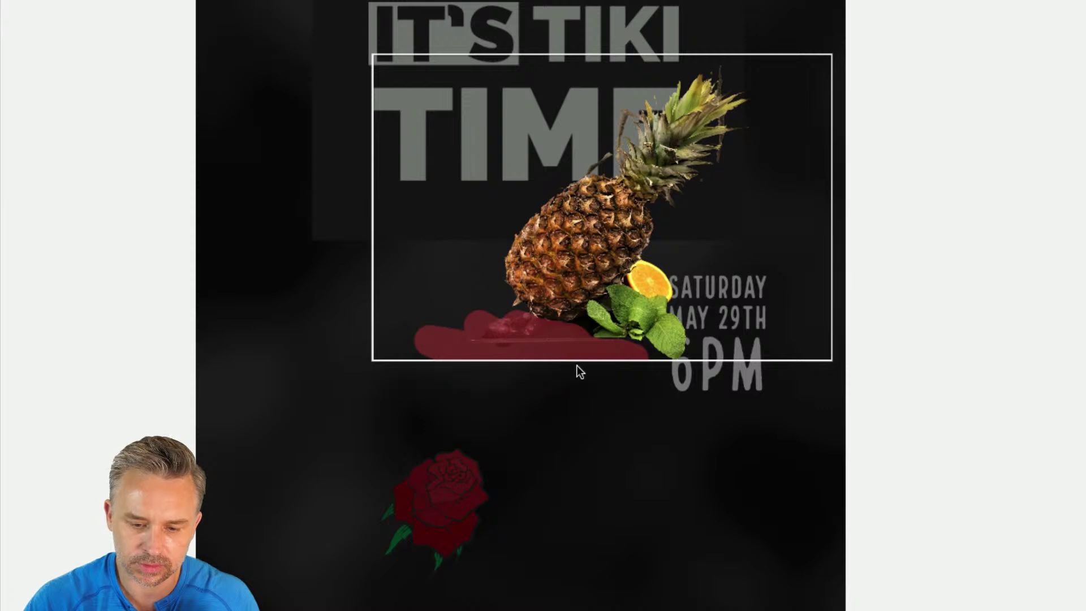
{"action": "left_click_drag", "start_coordinate": [467, 325], "coordinate": [515, 325]}
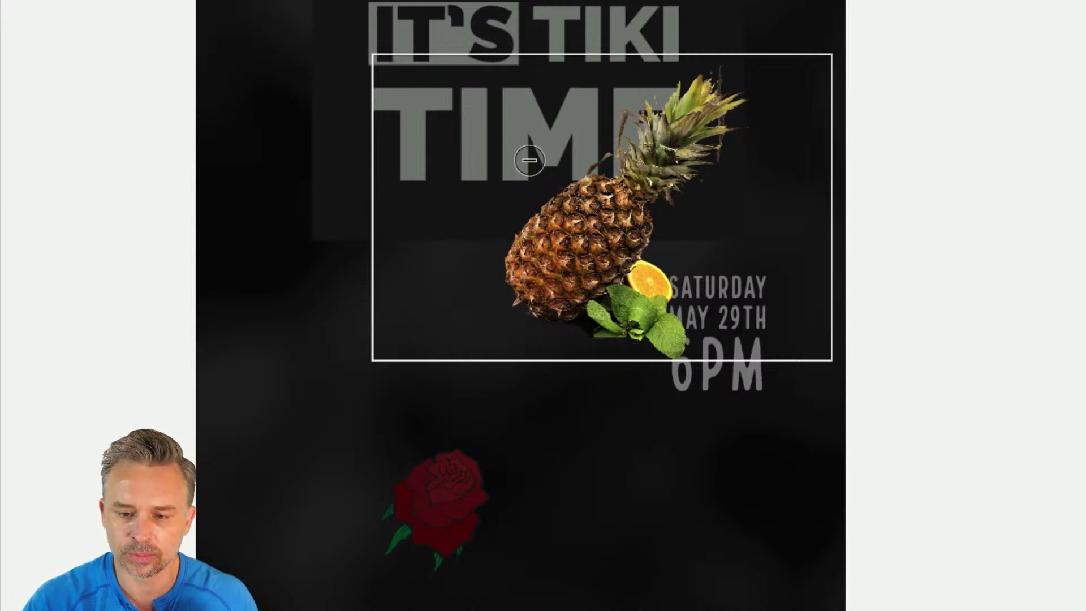
{"action": "left_click_drag", "start_coordinate": [618, 105], "coordinate": [603, 152]}
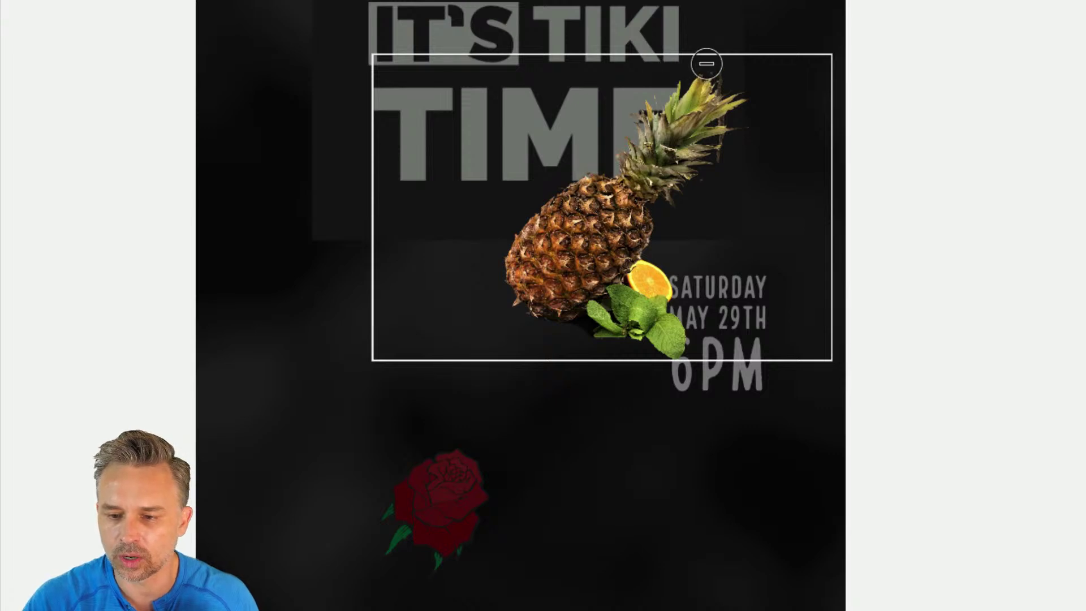
{"action": "mouse_move", "coordinate": [707, 63]}
{"action": "left_mouse_down"}
{"action": "mouse_move", "coordinate": [757, 77]}
{"action": "mouse_move", "coordinate": [767, 99]}
{"action": "mouse_move", "coordinate": [739, 159]}
{"action": "left_mouse_up"}
{"action": "mouse_move", "coordinate": [723, 162]}
{"action": "left_mouse_down"}
{"action": "mouse_move", "coordinate": [713, 131]}
{"action": "mouse_move", "coordinate": [734, 121]}
{"action": "left_mouse_up"}
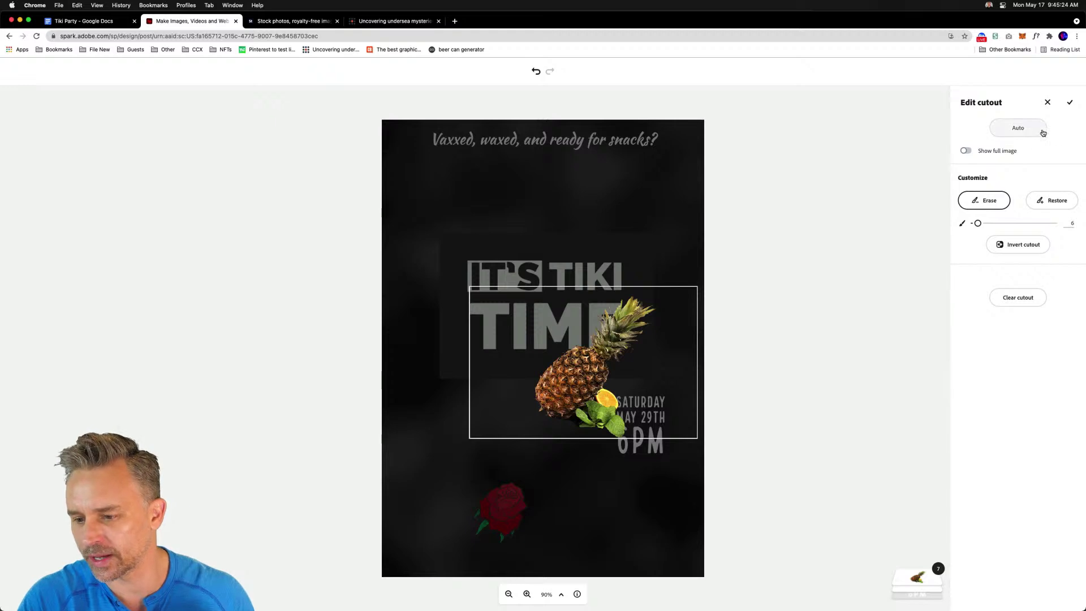
{"action": "left_click", "coordinate": [1067, 103]}
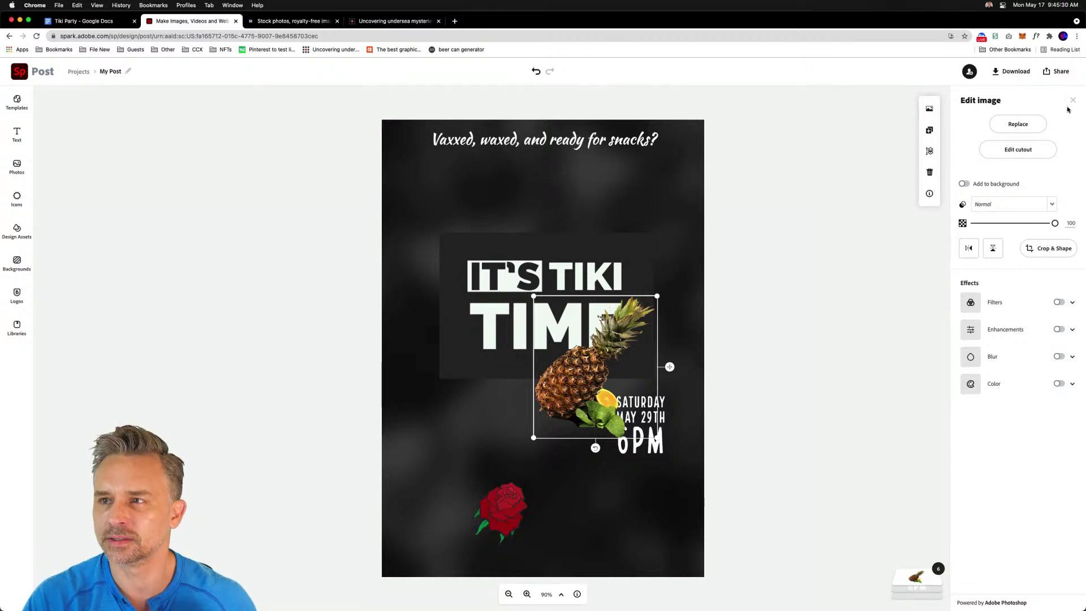
Move the pineapple cutout up and right so it overlaps the end of "Time" near the flyer's right edge
{"action": "left_click_drag", "start_coordinate": [568, 388], "coordinate": [612, 369]}
{"action": "left_click", "coordinate": [422, 207]}
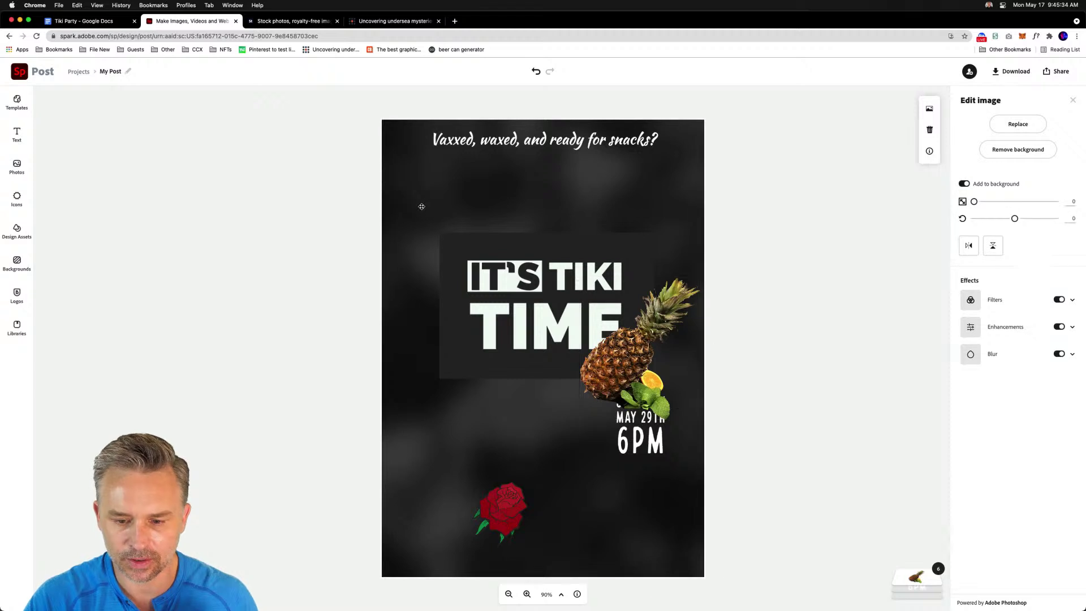
Select the dark background layer for image replacement and search the free photos for "hawaii"
{"action": "double_click", "coordinate": [524, 192]}
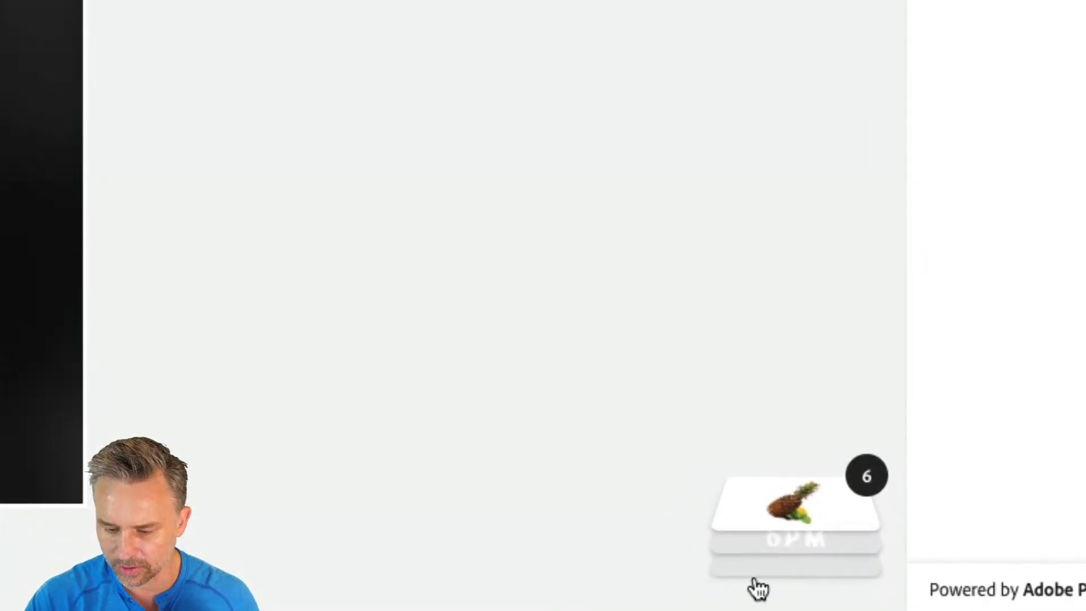
{"action": "left_click", "coordinate": [907, 599]}
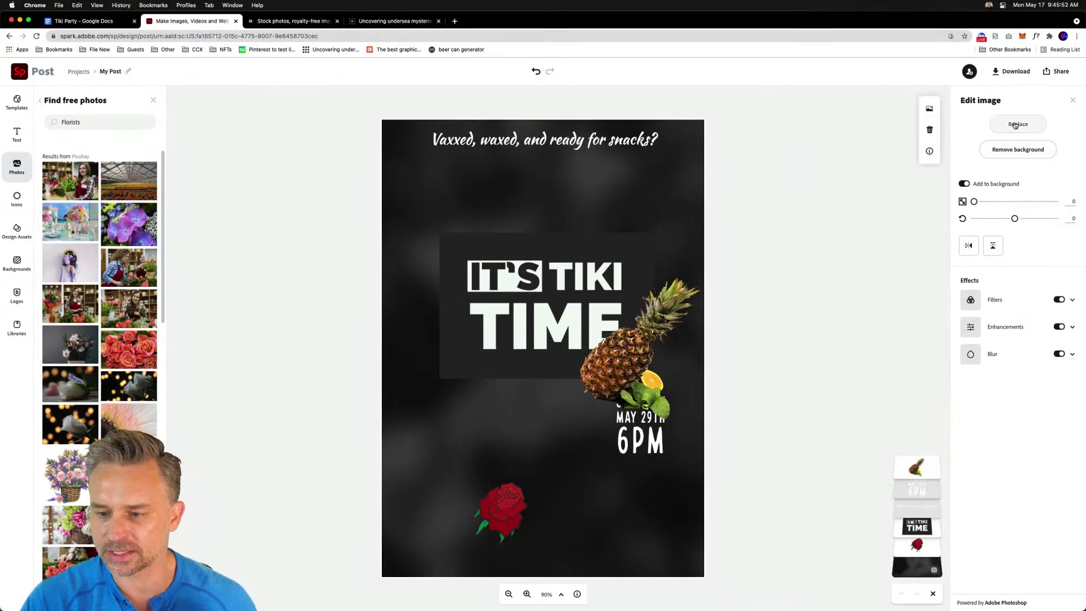
{"action": "left_click", "coordinate": [930, 109]}
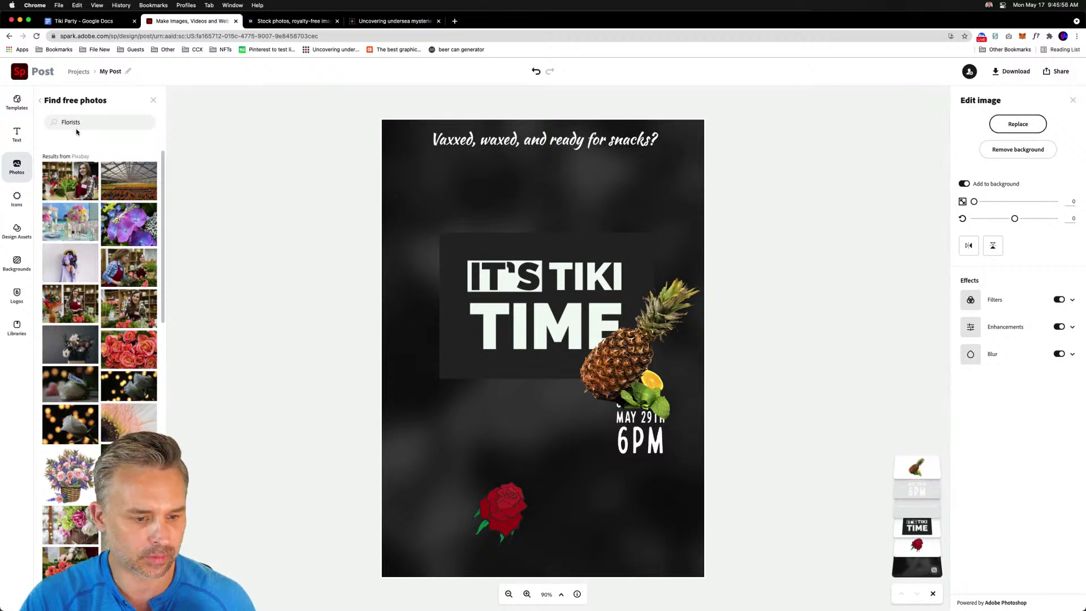
{"action": "left_click_drag", "start_coordinate": [92, 123], "coordinate": [0, 118]}
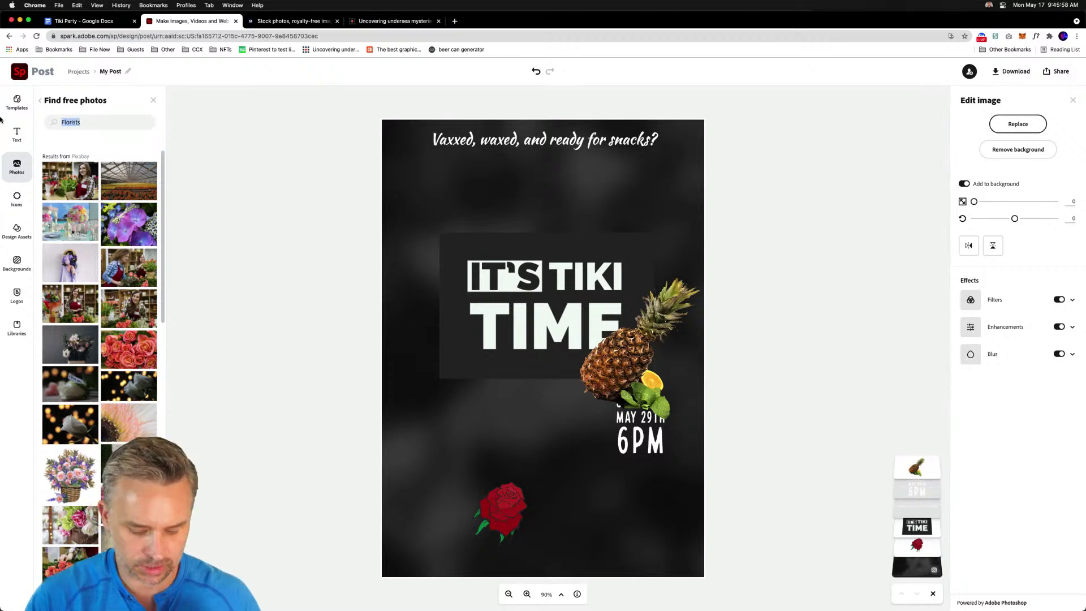
{"action": "type", "text": "wa"}
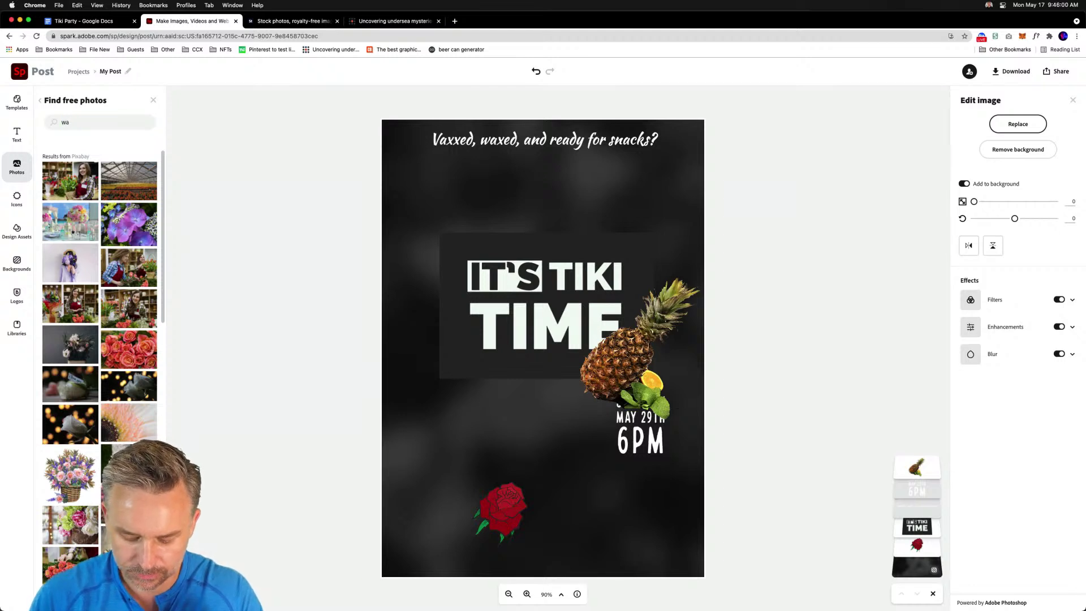
{"action": "key", "text": "BackSpace"}
{"action": "key", "text": "BackSpace"}
{"action": "type", "text": "ha"}
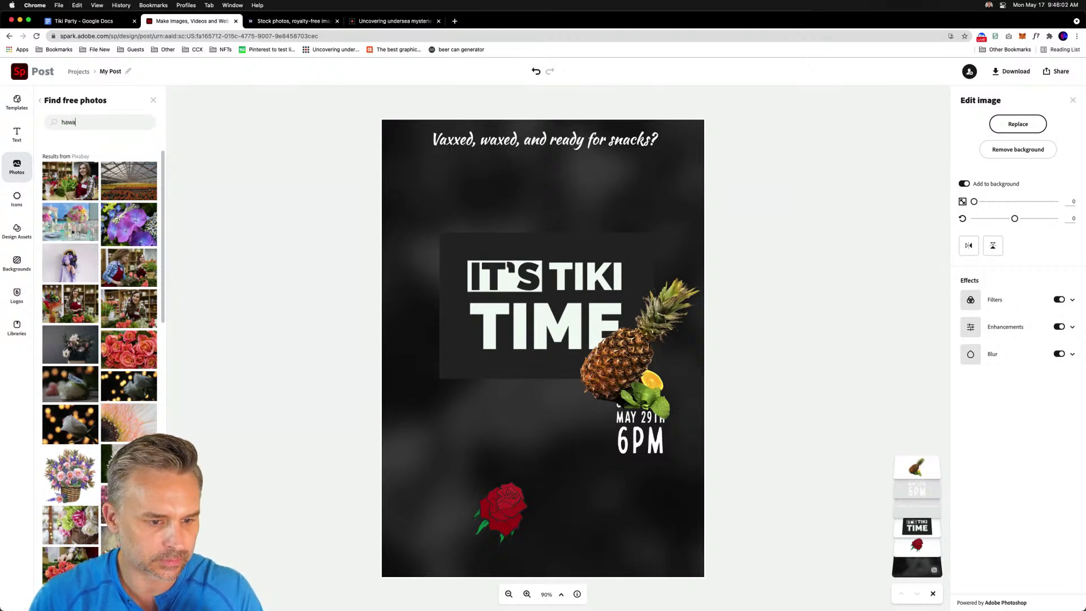
{"action": "type", "text": "waii"}
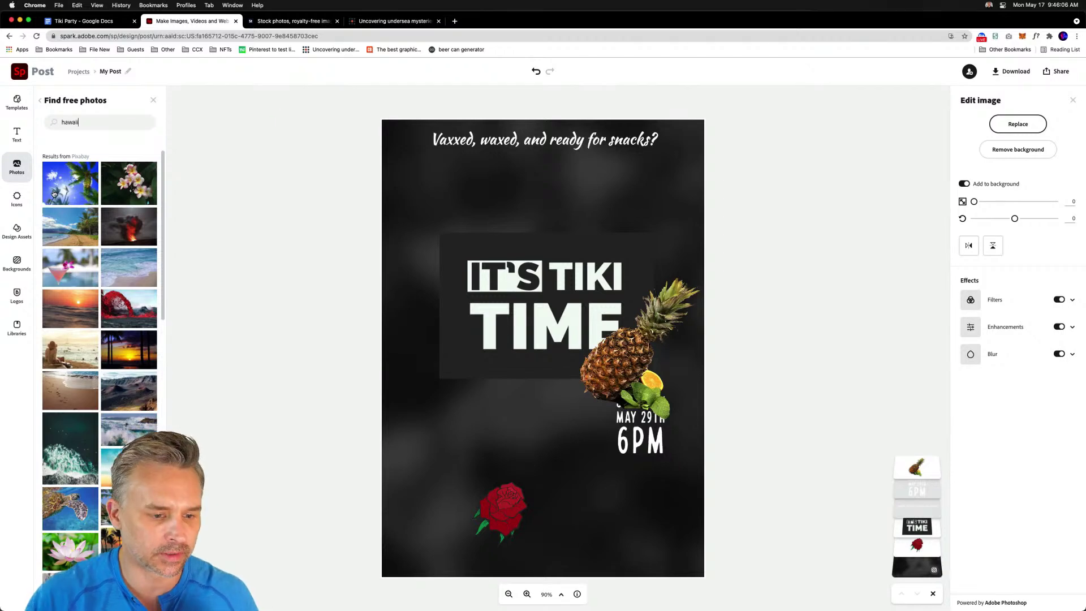
Try to replace the dark background image with the palm photo and the plumeria photo from the search results
{"action": "left_click", "coordinate": [71, 195]}
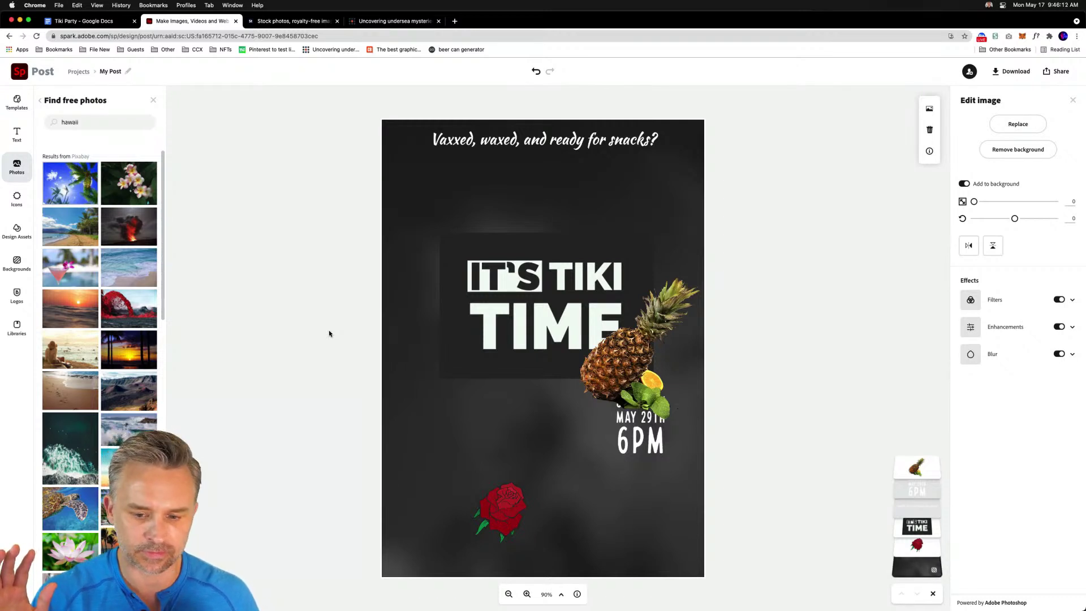
{"action": "left_click", "coordinate": [1008, 125]}
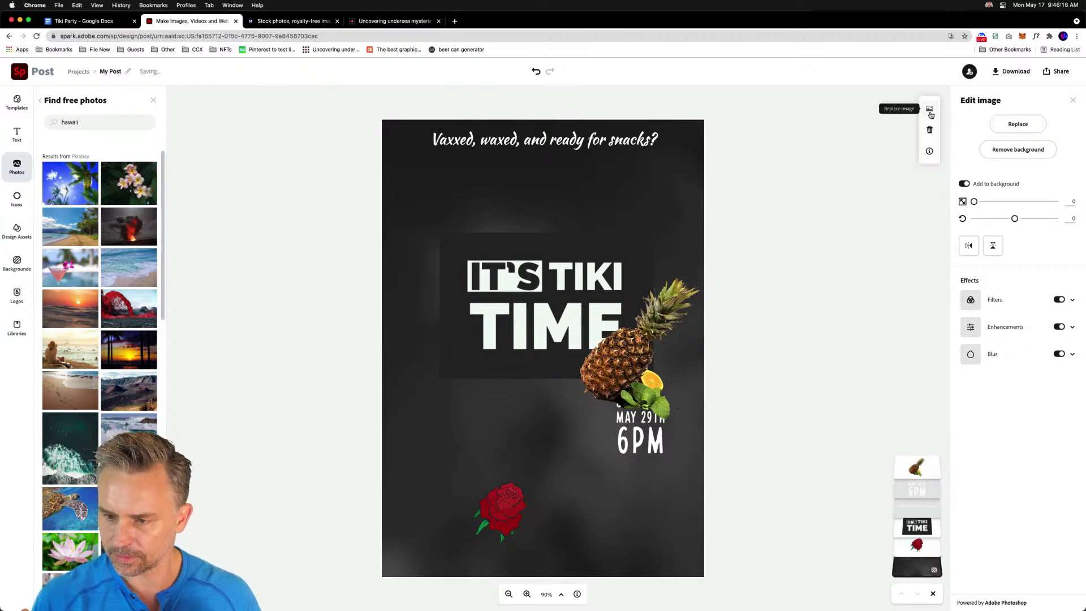
{"action": "left_click", "coordinate": [107, 183]}
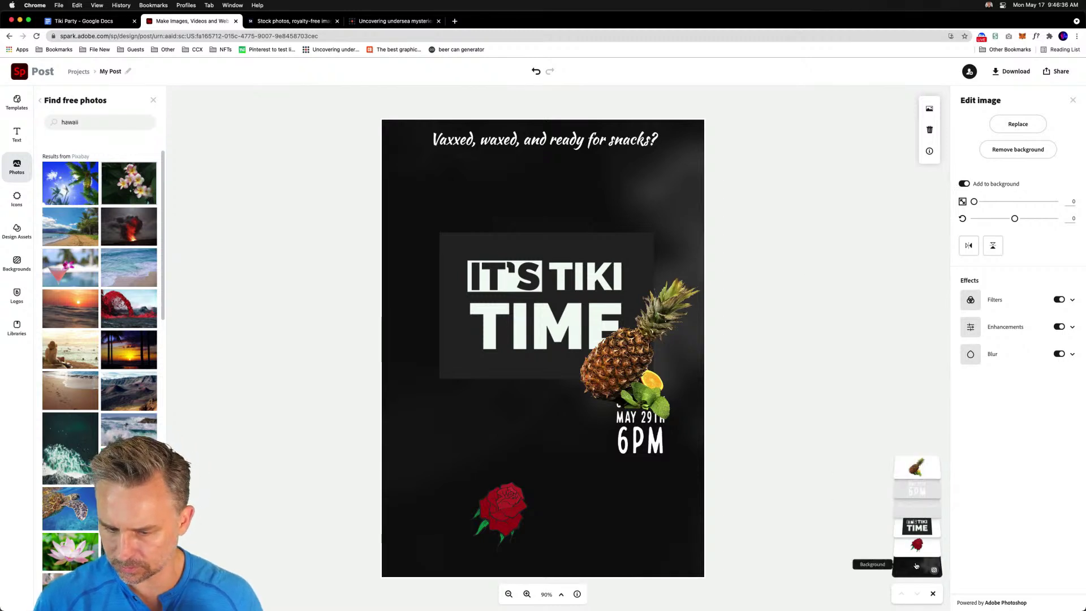
{"action": "left_click", "coordinate": [916, 468]}
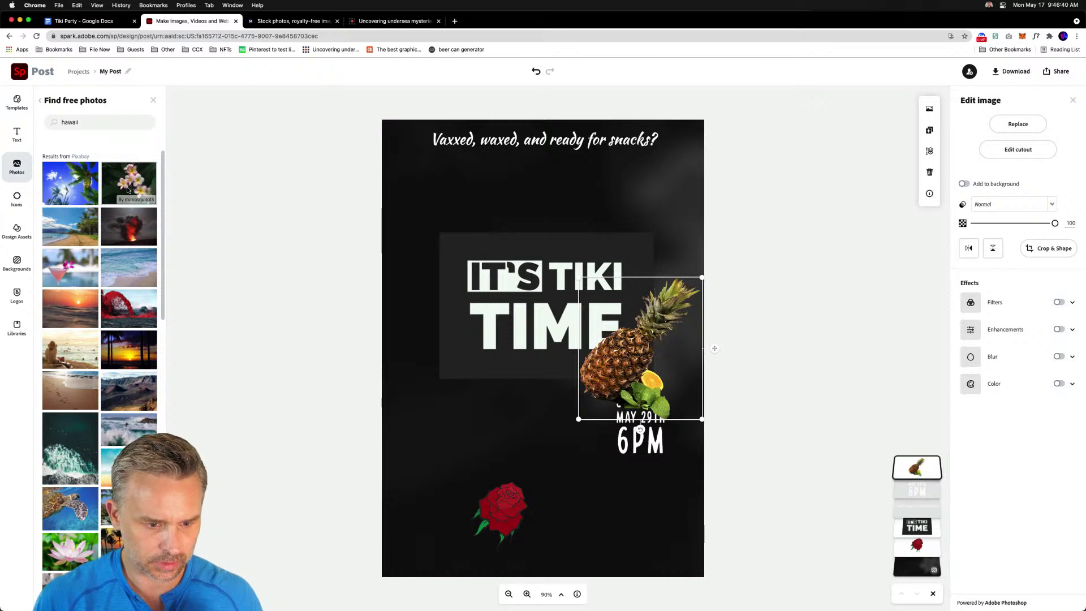
{"action": "left_click", "coordinate": [324, 281]}
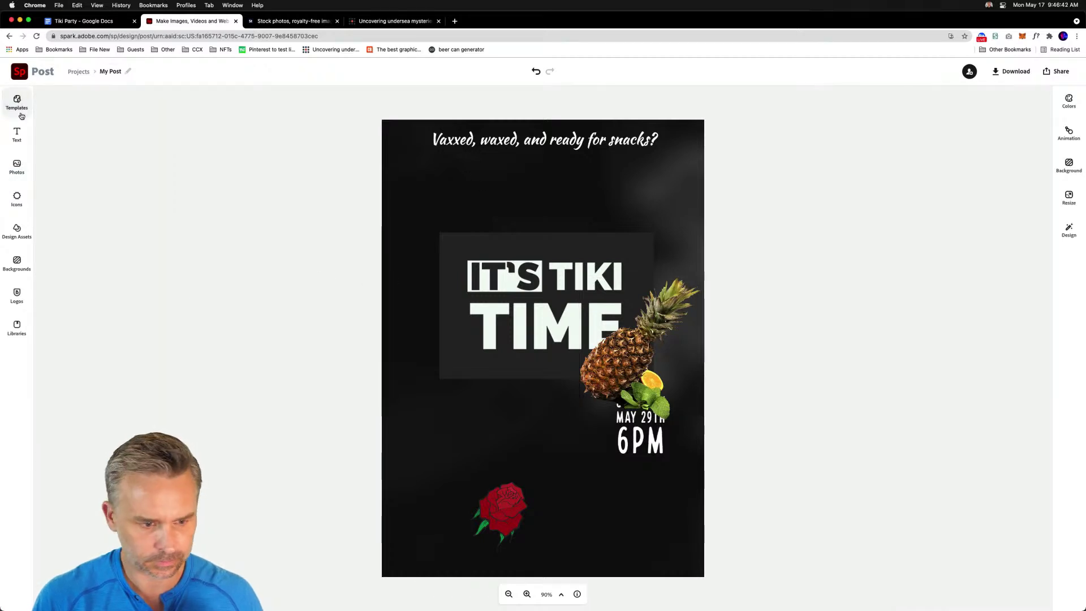
Add the pink-and-white plumeria photo from the "hawaii" free photos to the flyer as its own image
{"action": "left_click", "coordinate": [16, 166]}
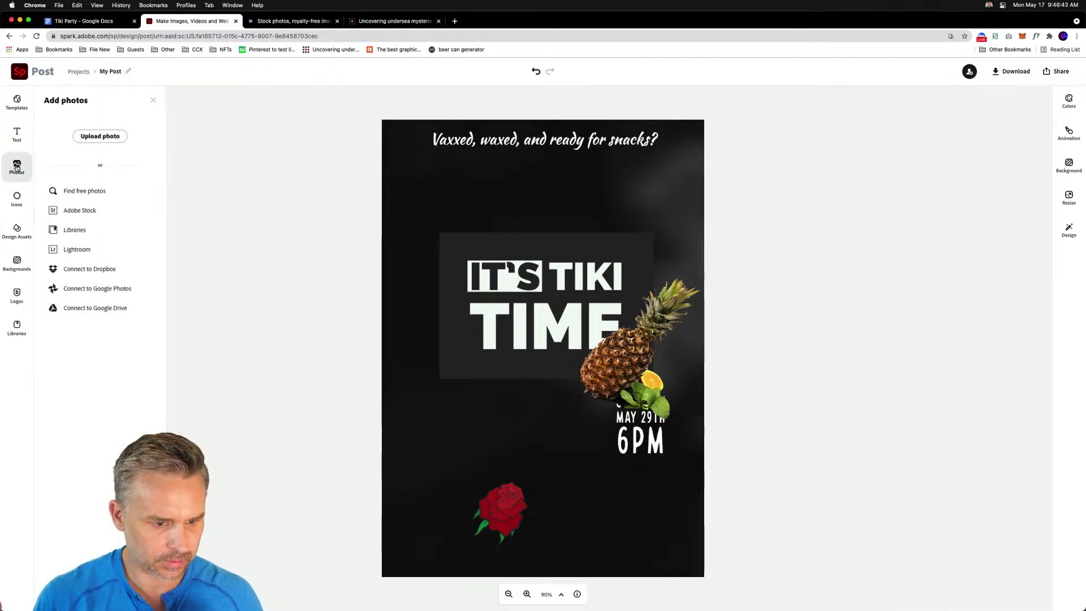
{"action": "left_click", "coordinate": [80, 189]}
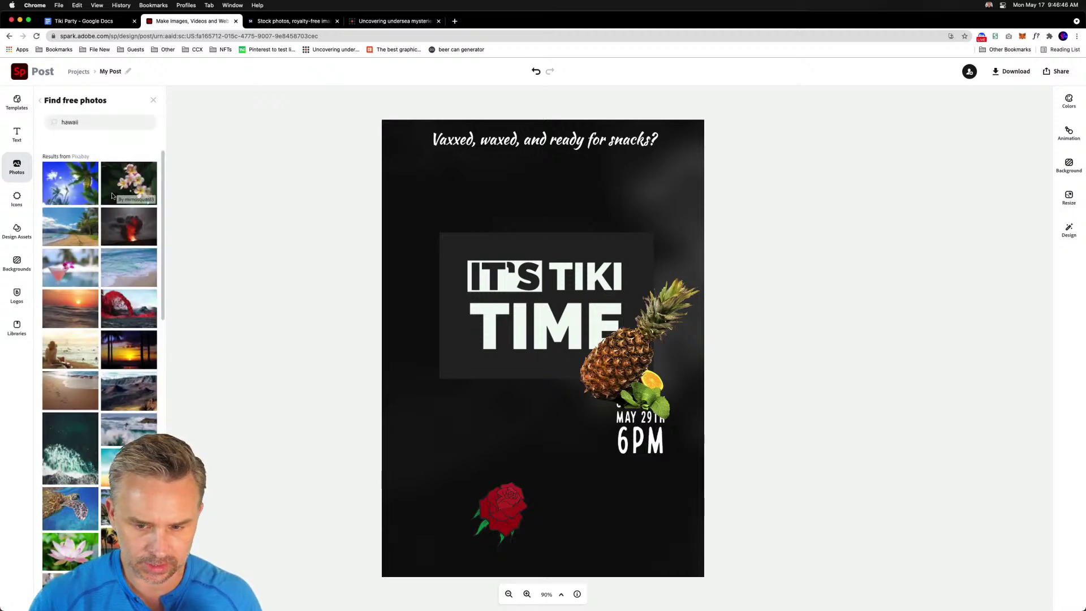
{"action": "left_click", "coordinate": [112, 196]}
{"action": "left_click", "coordinate": [508, 413]}
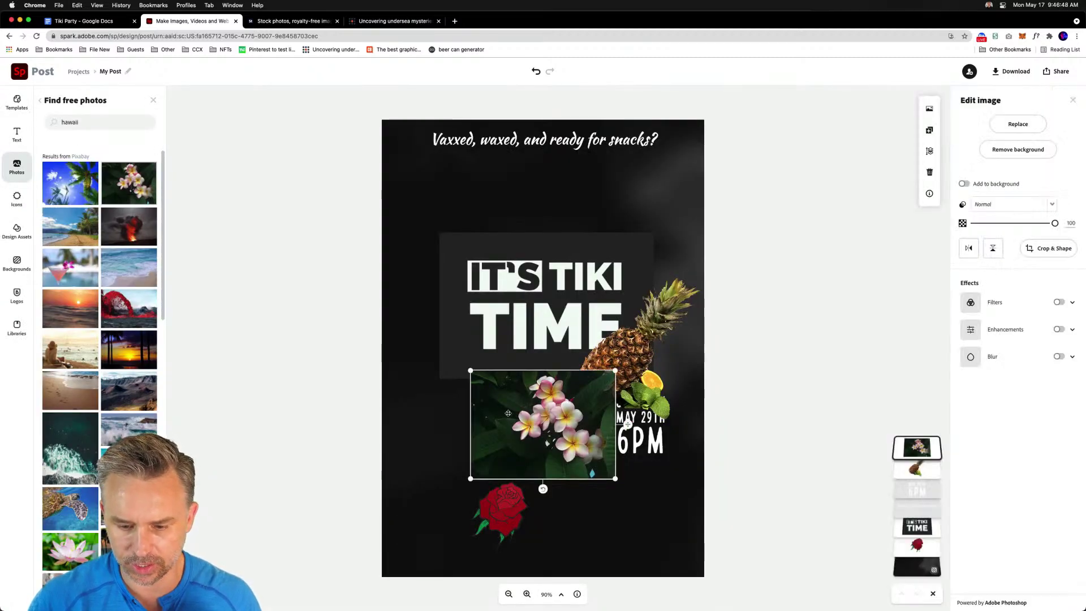
Enlarge and position the plumeria photo to cover the whole flyer, and move its layer directly above the background
{"action": "left_click_drag", "start_coordinate": [508, 413], "coordinate": [594, 509]}
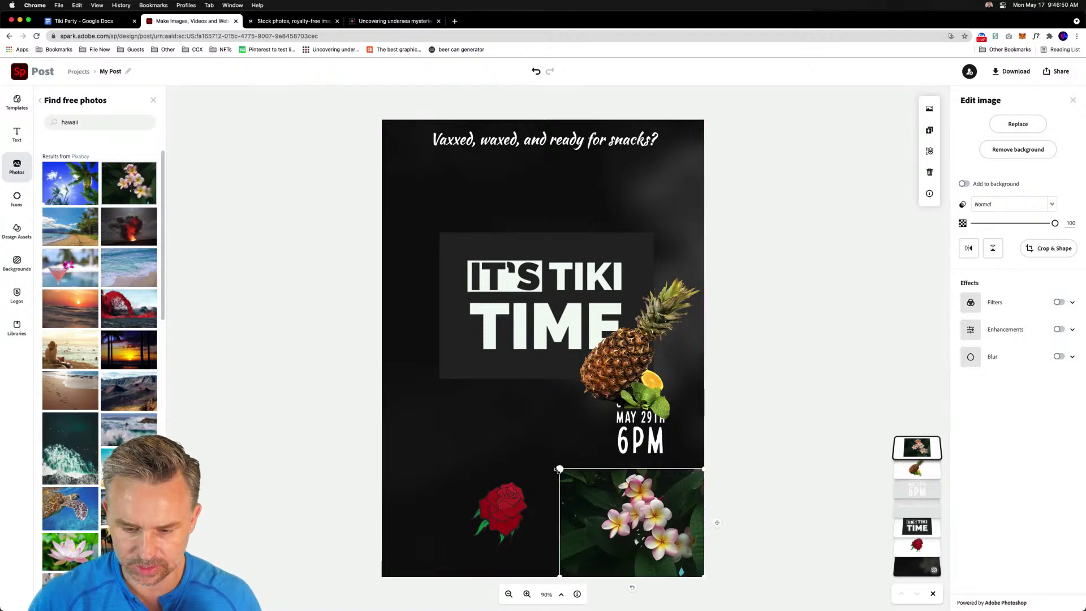
{"action": "left_click_drag", "start_coordinate": [558, 470], "coordinate": [170, 97]}
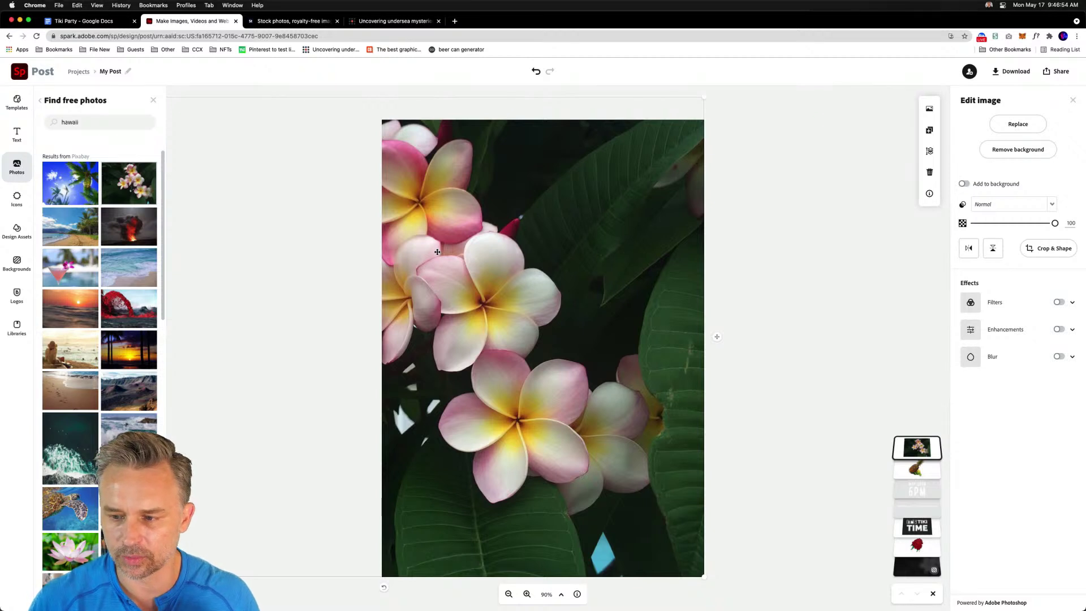
{"action": "left_click_drag", "start_coordinate": [436, 250], "coordinate": [593, 265]}
{"action": "left_click_drag", "start_coordinate": [916, 447], "coordinate": [910, 560]}
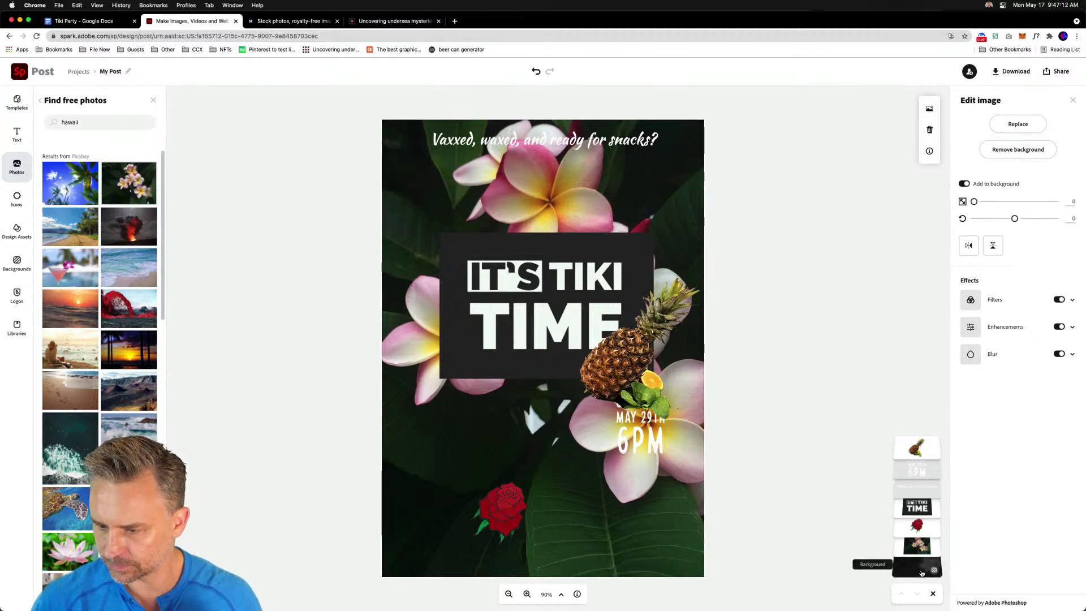
Detach the old dark image from the flyer's background and delete it
{"action": "left_click", "coordinate": [916, 546]}
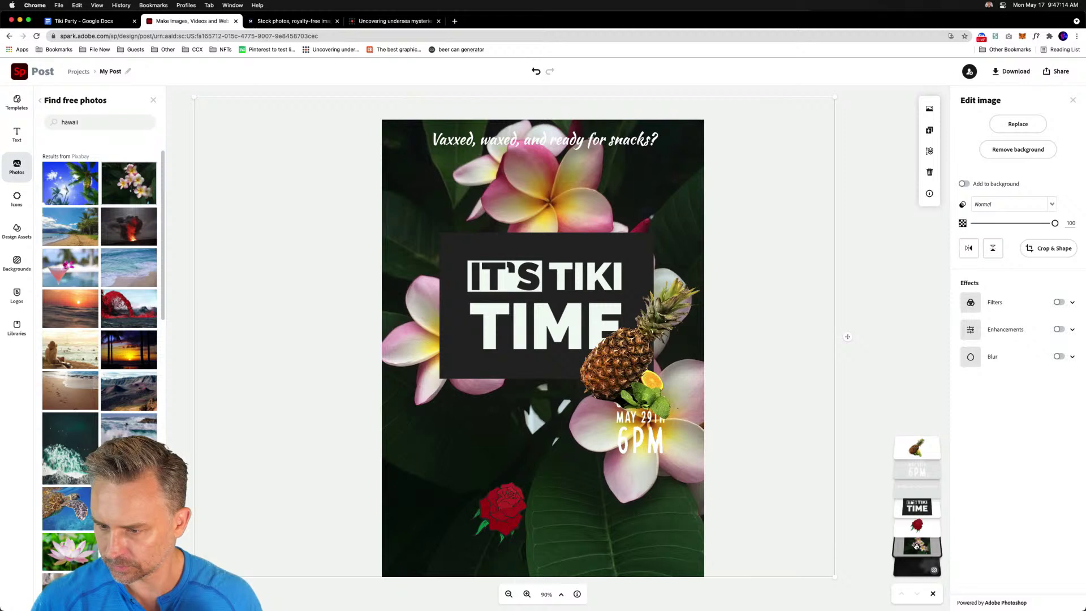
{"action": "left_click", "coordinate": [964, 184]}
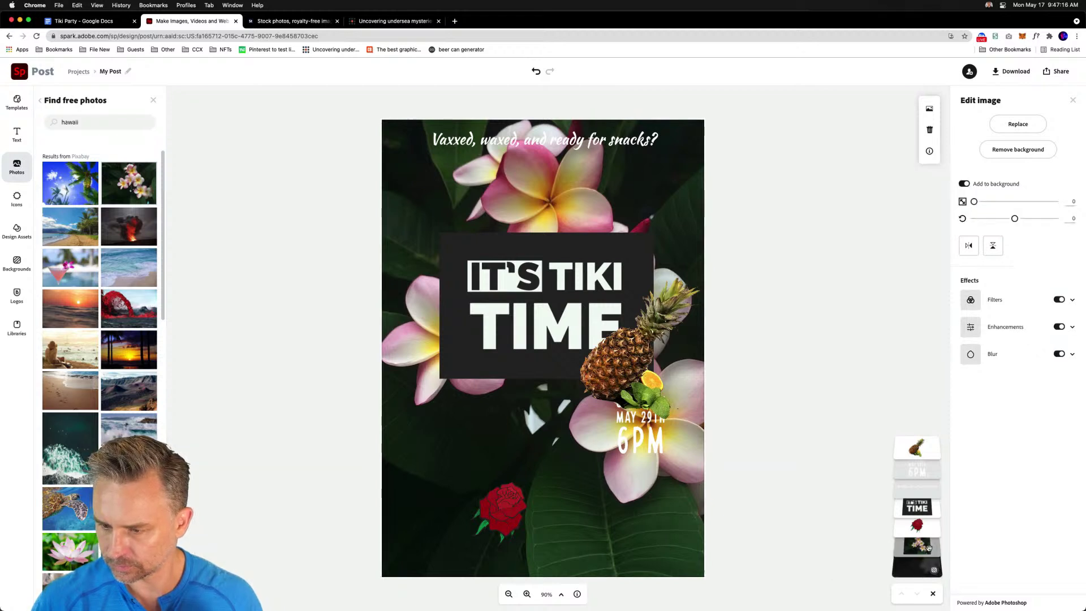
{"action": "left_click", "coordinate": [964, 184]}
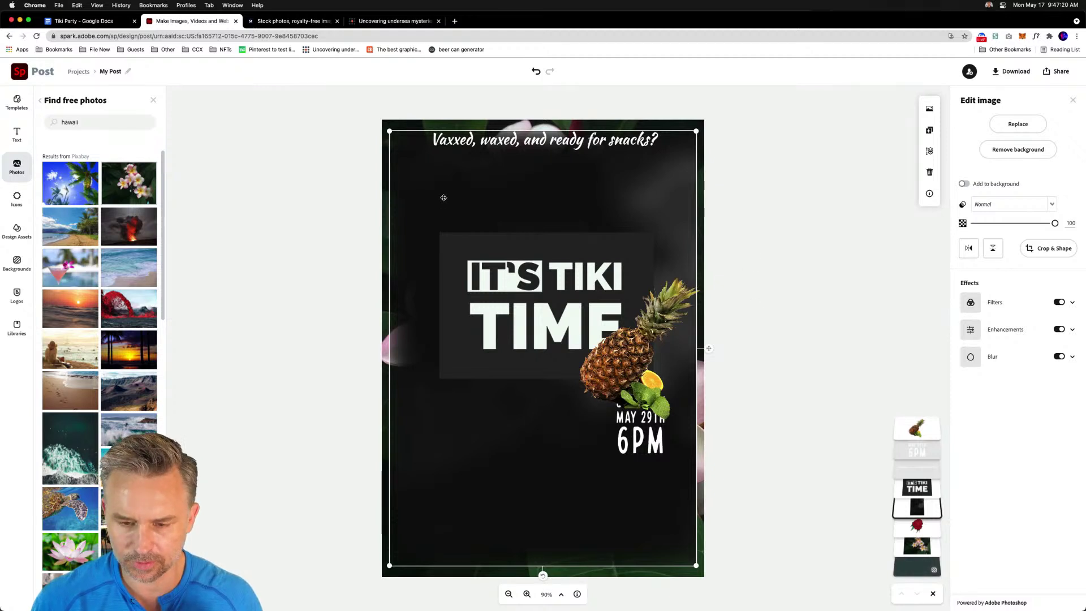
{"action": "left_click", "coordinate": [930, 172]}
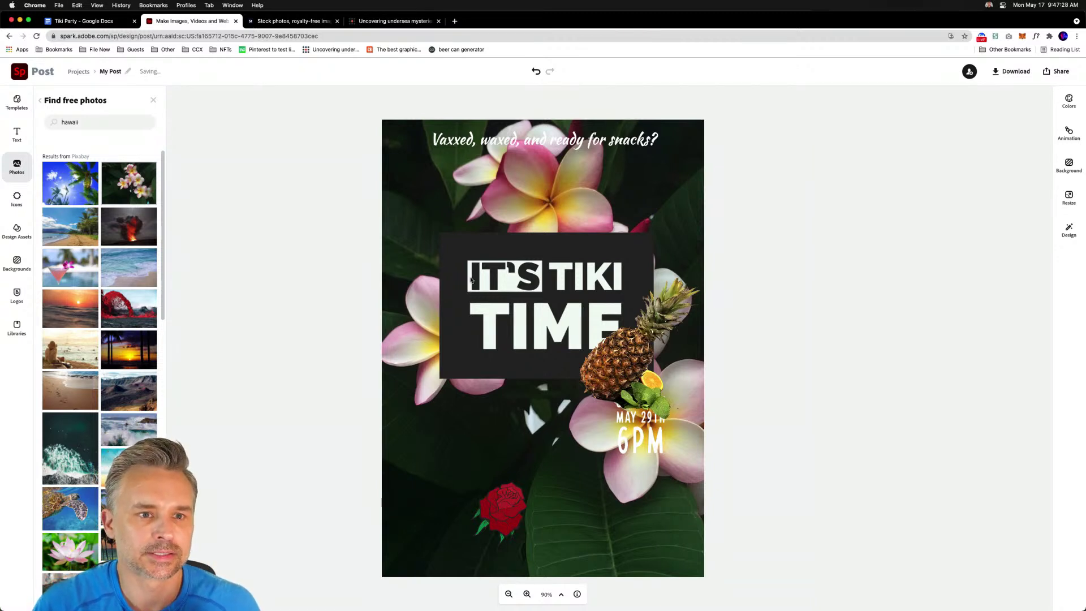
{"action": "left_click", "coordinate": [288, 238]}
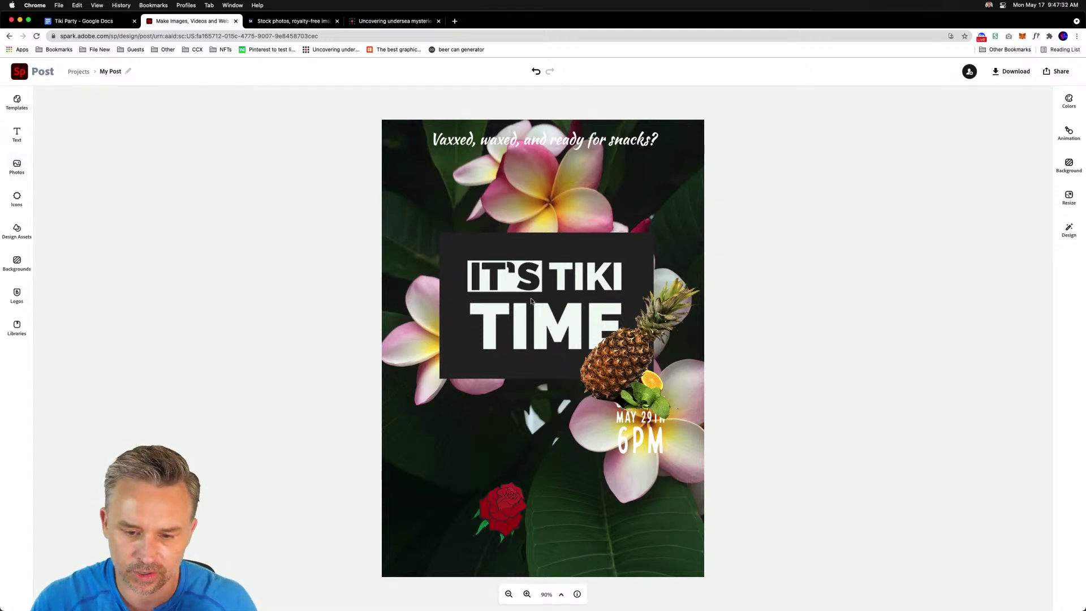
Move the "Saturday May 29th 6PM" text to the flyer's left half beneath the heading box, and delete the rose
{"action": "left_click", "coordinate": [621, 439]}
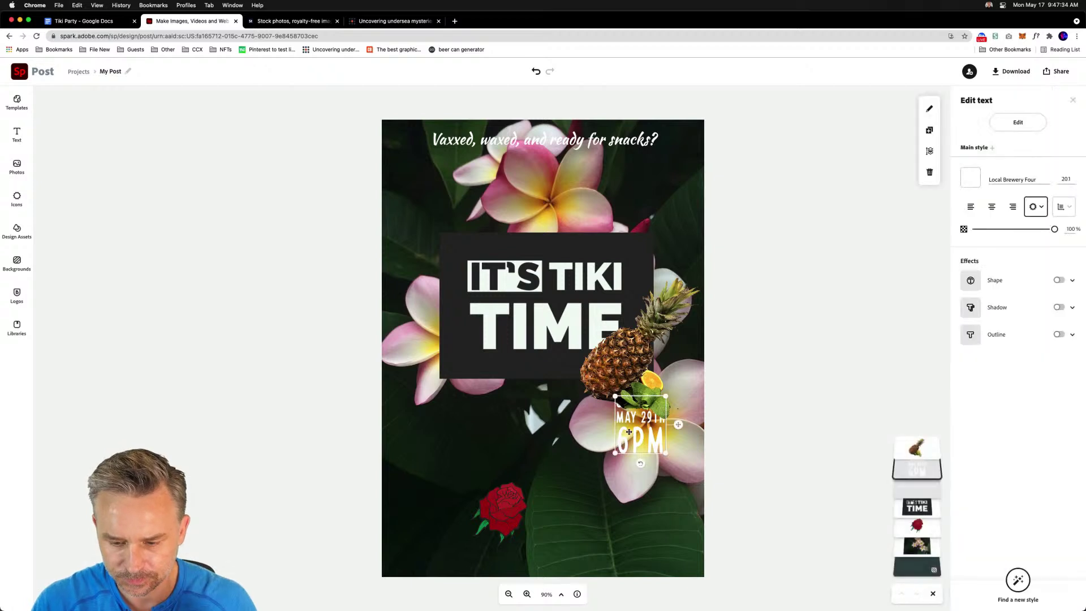
{"action": "left_click_drag", "start_coordinate": [629, 424], "coordinate": [471, 447]}
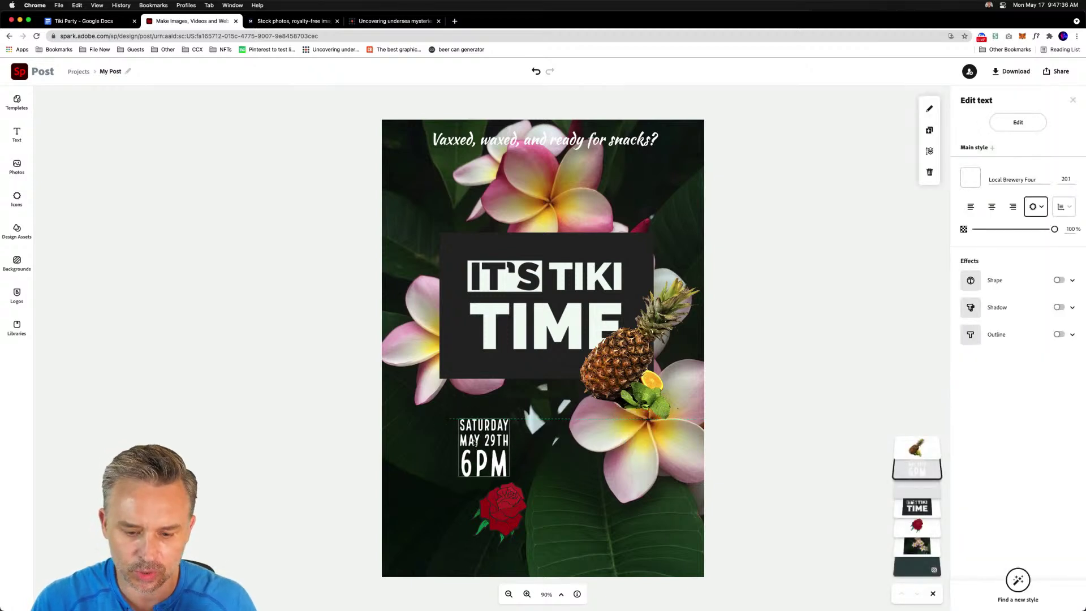
{"action": "left_click", "coordinate": [490, 512]}
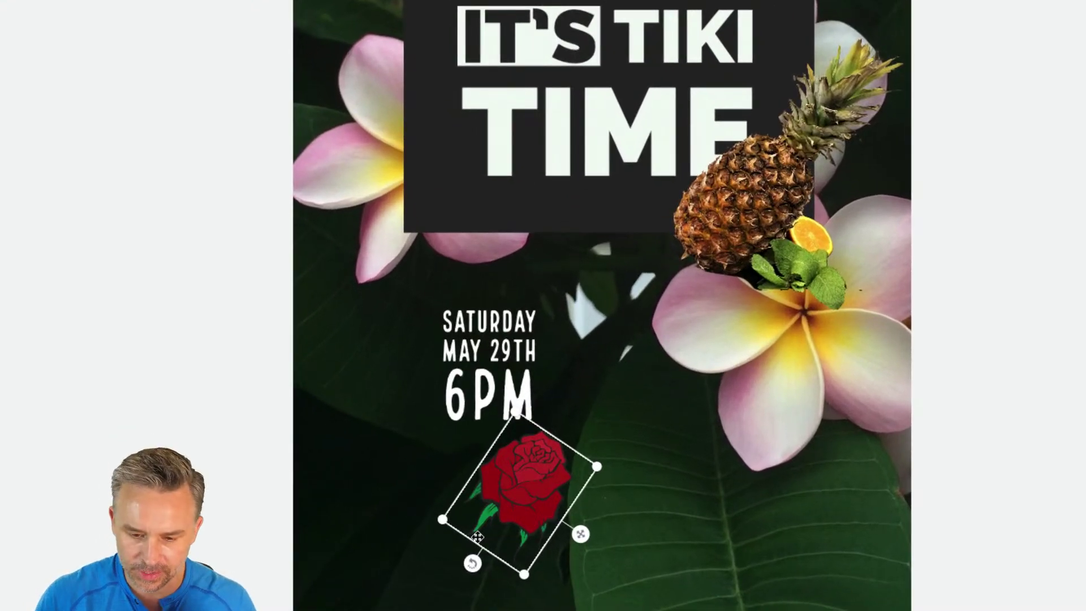
{"action": "key", "text": "Delete"}
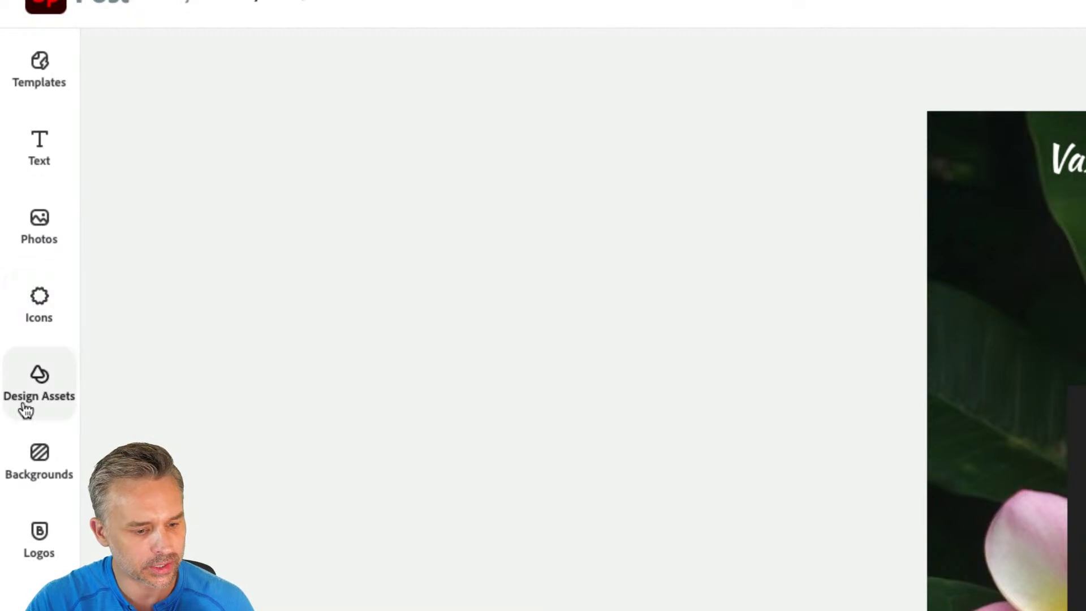
Search the design assets for "flower"
{"action": "left_click", "coordinate": [26, 410]}
{"action": "left_click", "coordinate": [190, 113]}
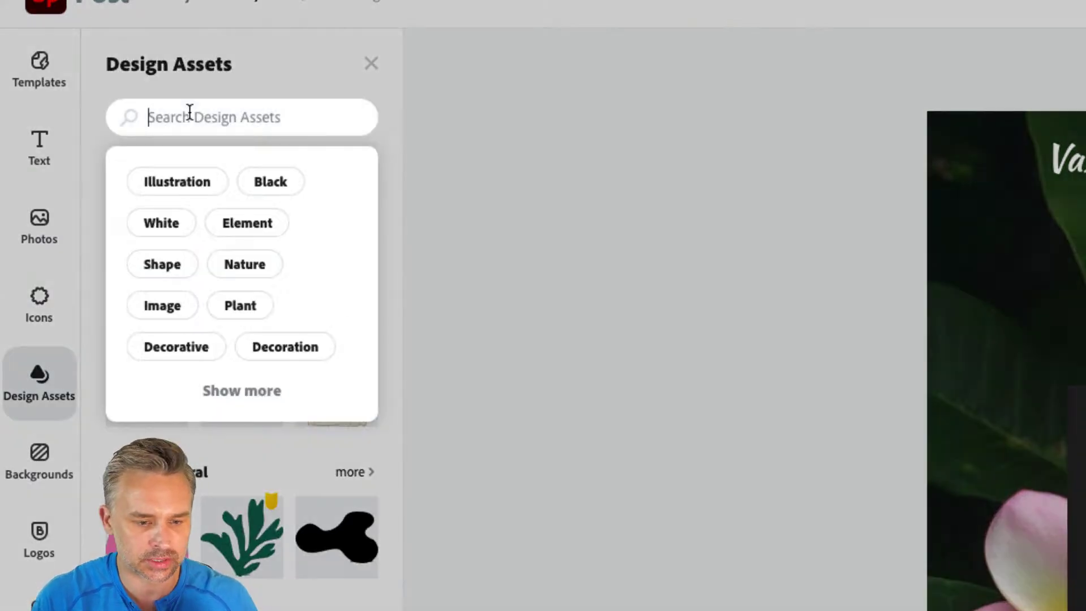
{"action": "type", "text": "flowe"}
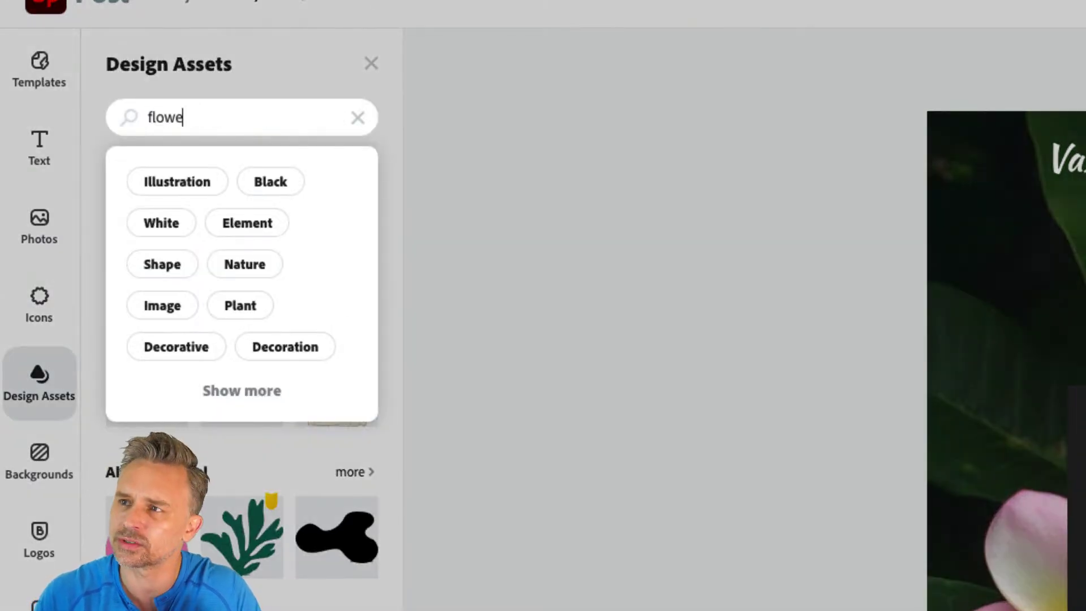
{"action": "type", "text": "r"}
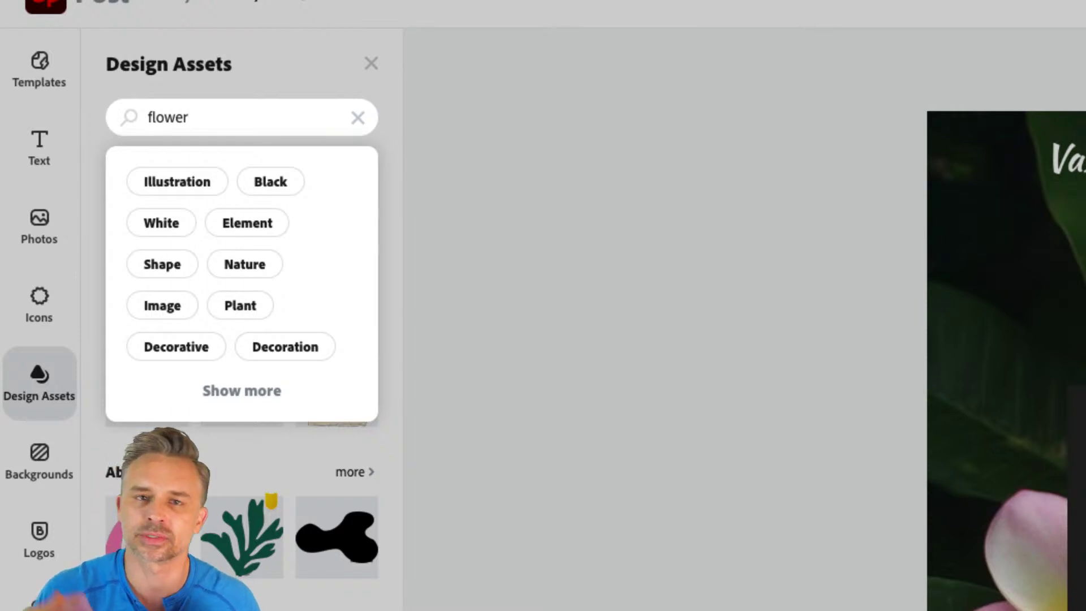
{"action": "key", "text": "Return"}
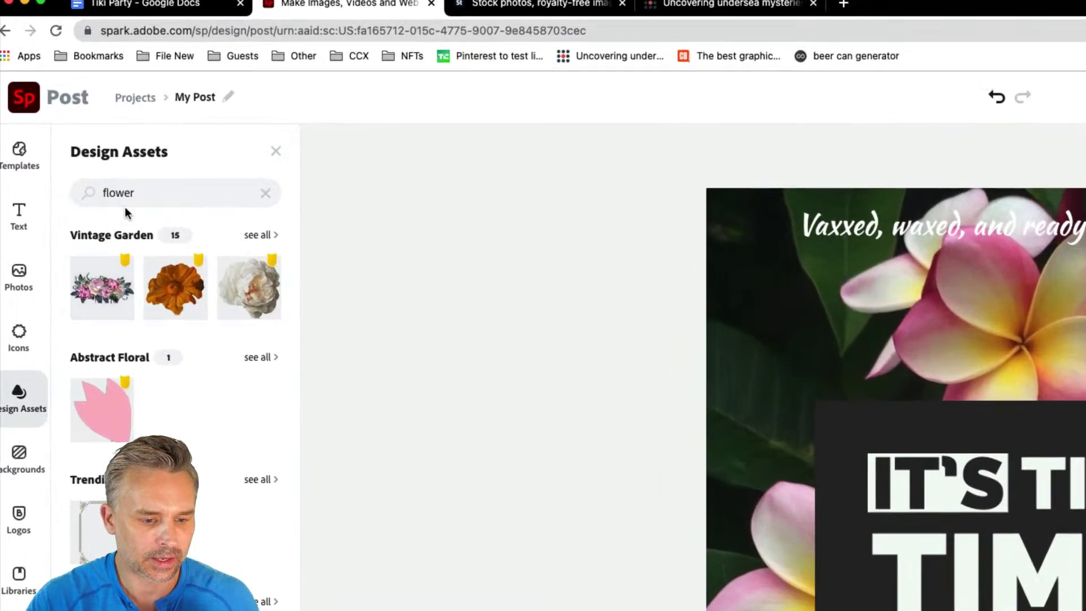
Change the design assets search to "tiki"
{"action": "double_click", "coordinate": [69, 123]}
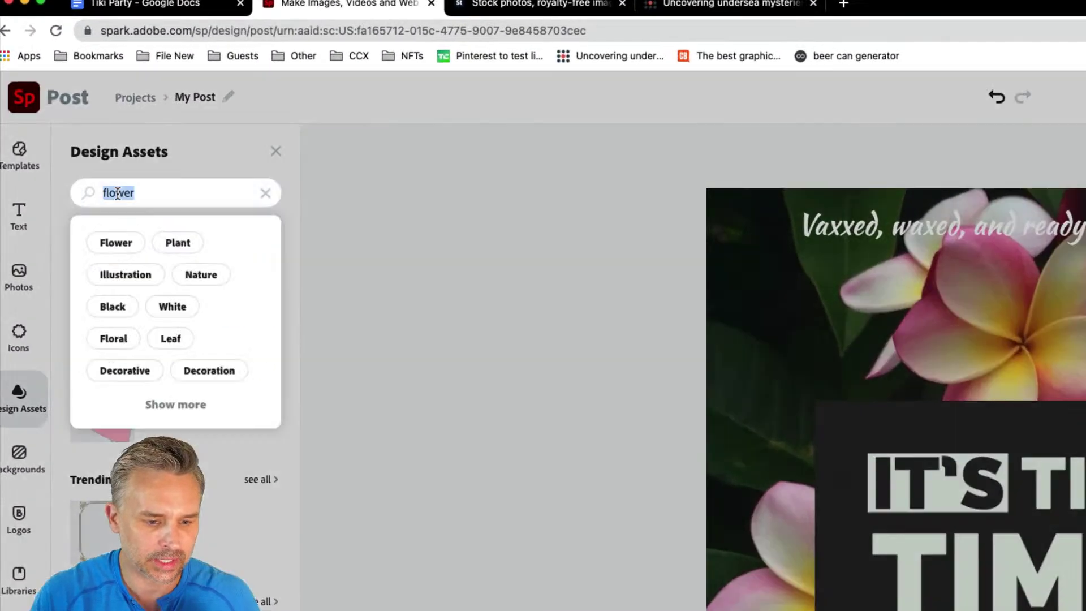
{"action": "type", "text": "border"}
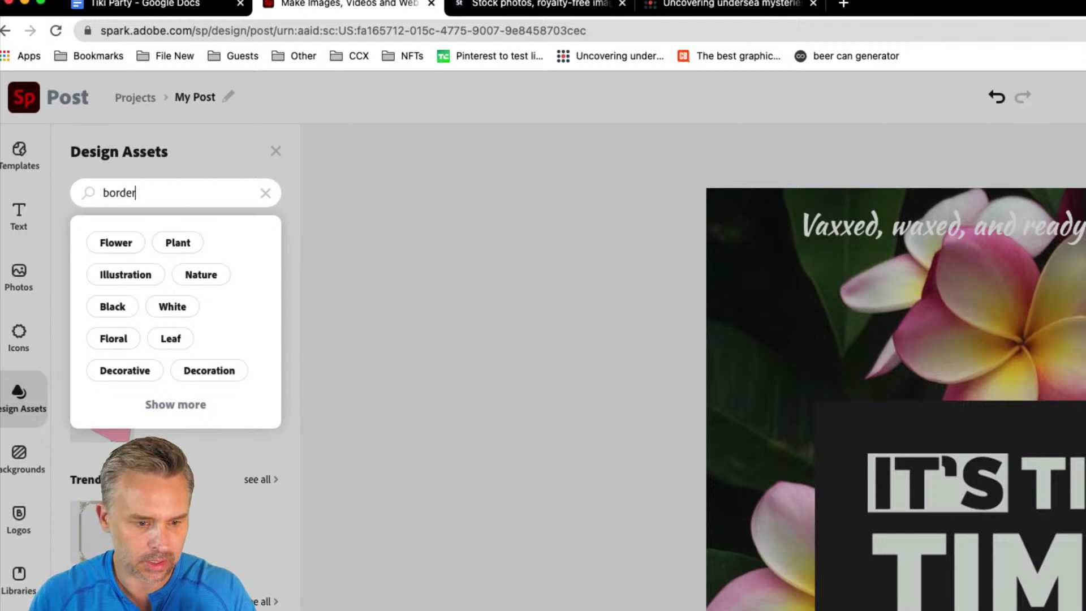
{"action": "key", "text": "BackSpace"}
{"action": "key", "text": "BackSpace"}
{"action": "key", "text": "BackSpace"}
{"action": "key", "text": "BackSpace"}
{"action": "type", "text": "tik"}
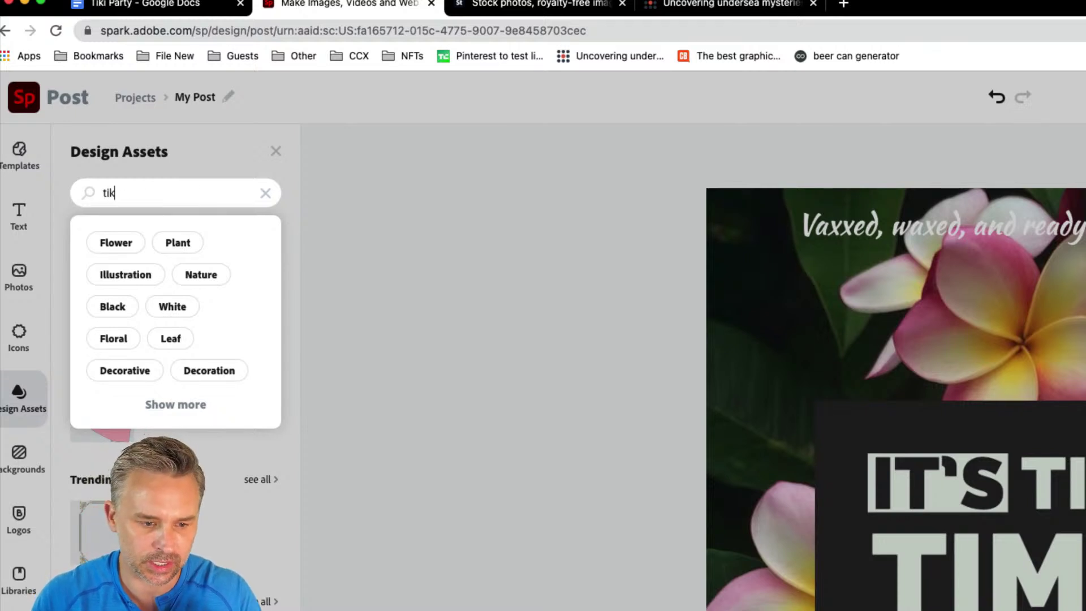
{"action": "type", "text": "i"}
{"action": "key", "text": "Return"}
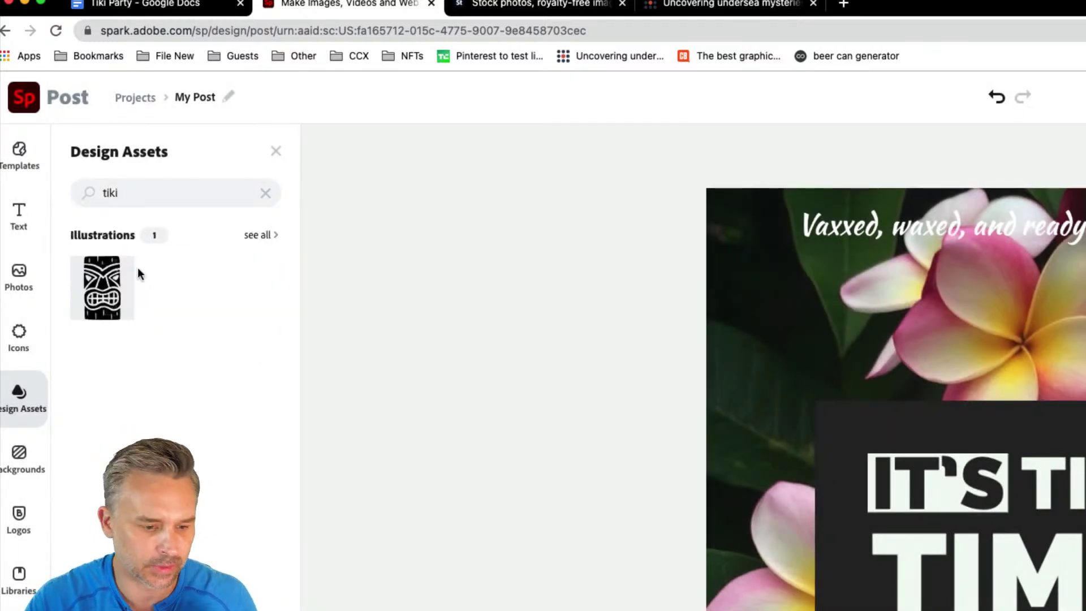
Add the tiki illustration from the search results to the flyer and move it to the lower-right corner
{"action": "left_click", "coordinate": [104, 285]}
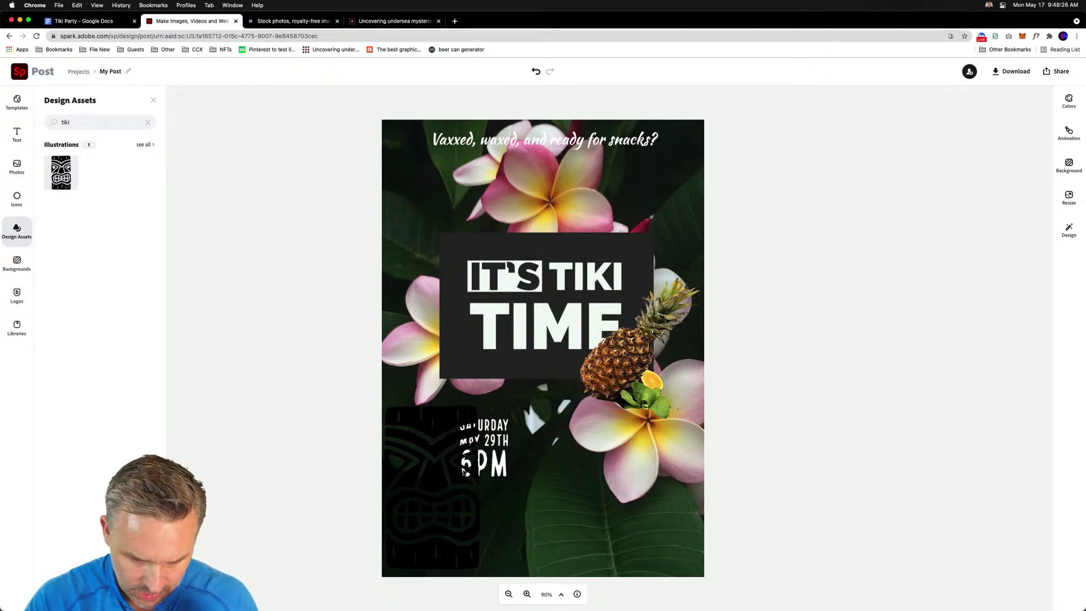
{"action": "left_click", "coordinate": [426, 489]}
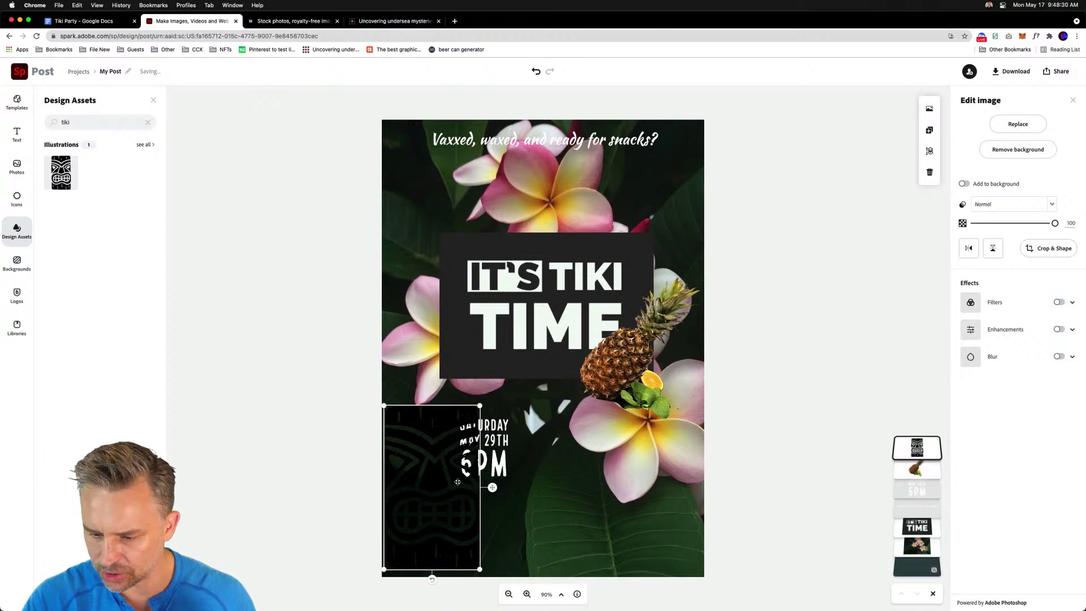
{"action": "left_click_drag", "start_coordinate": [457, 481], "coordinate": [460, 538]}
{"action": "left_click_drag", "start_coordinate": [614, 505], "coordinate": [667, 505]}
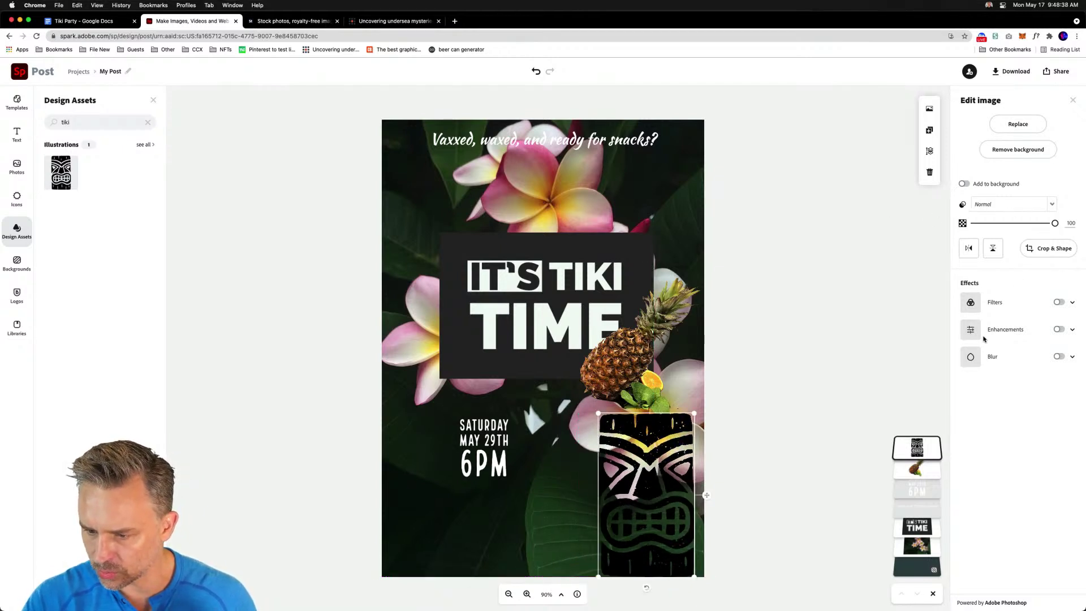
Set the tiki's brightness enhancement to 100 and apply the Duotone filter with the purple and pale pink preset
{"action": "left_click", "coordinate": [1056, 330]}
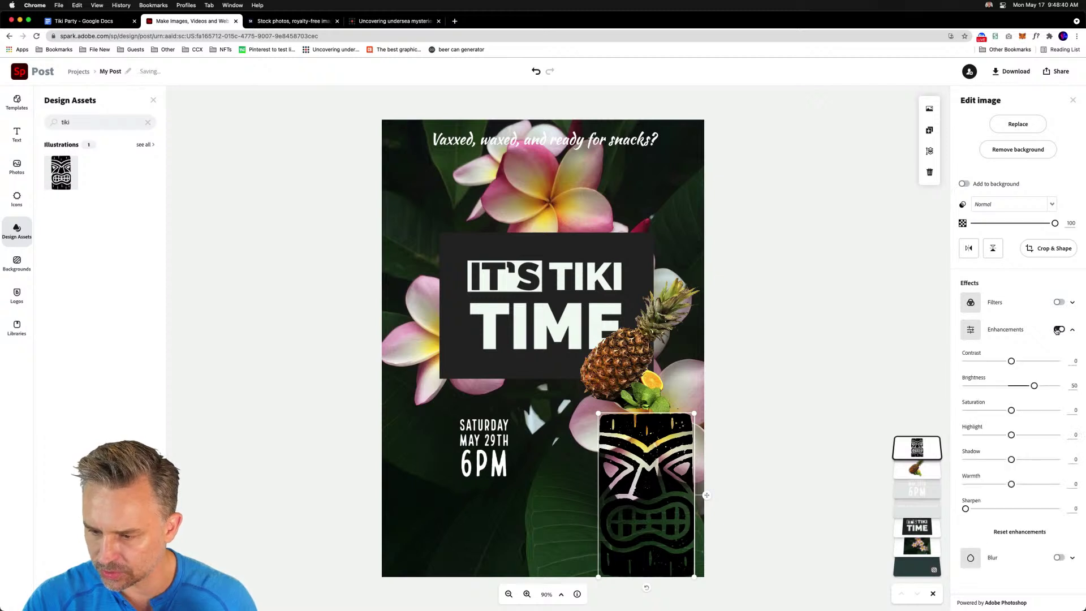
{"action": "left_click_drag", "start_coordinate": [1034, 387], "coordinate": [1058, 386]}
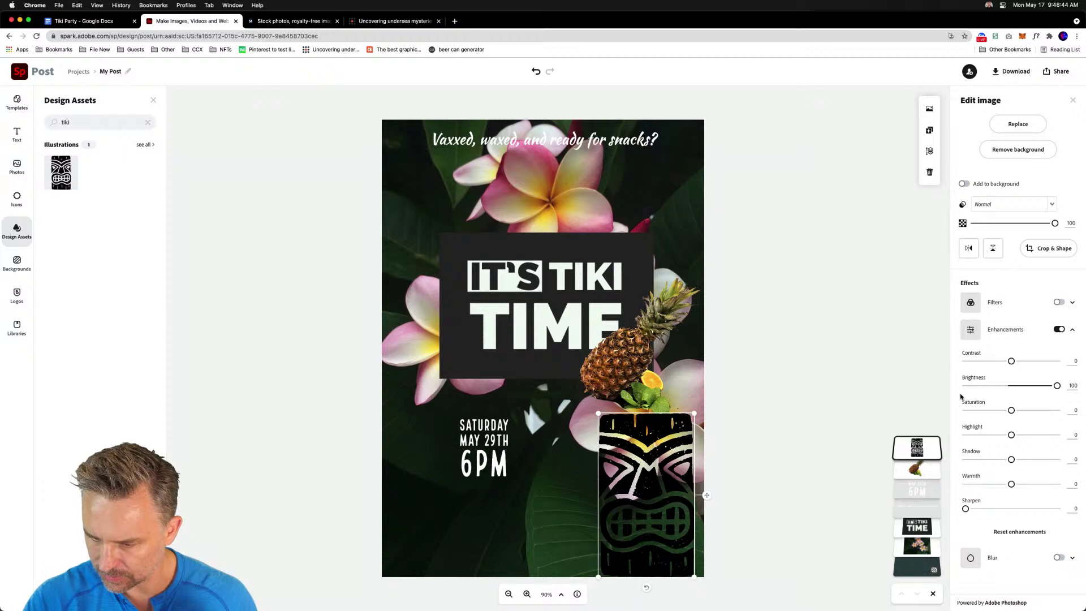
{"action": "left_click", "coordinate": [1066, 303]}
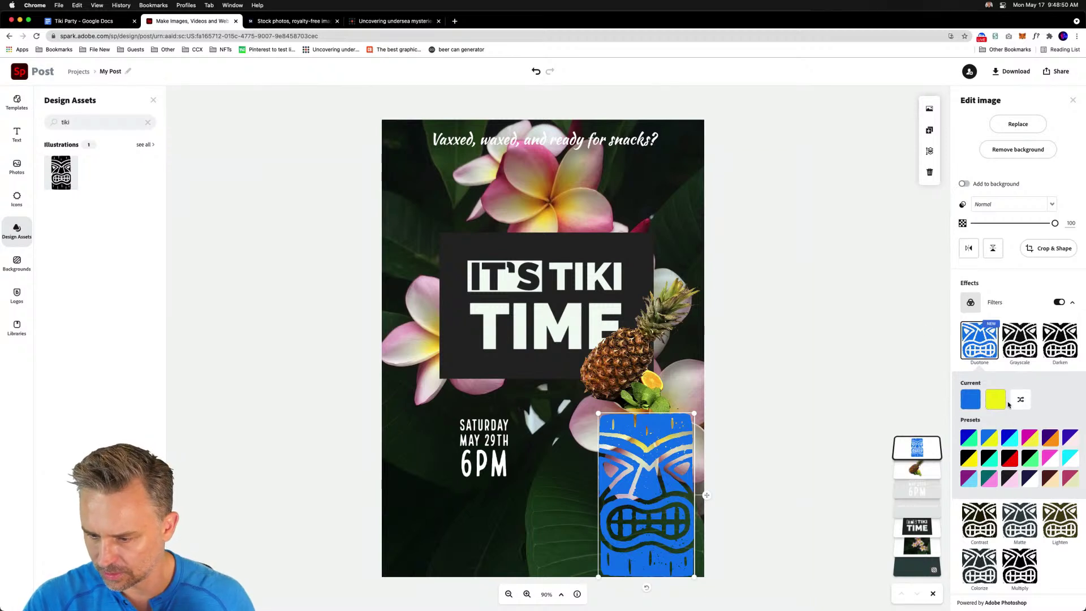
{"action": "left_click", "coordinate": [1067, 443]}
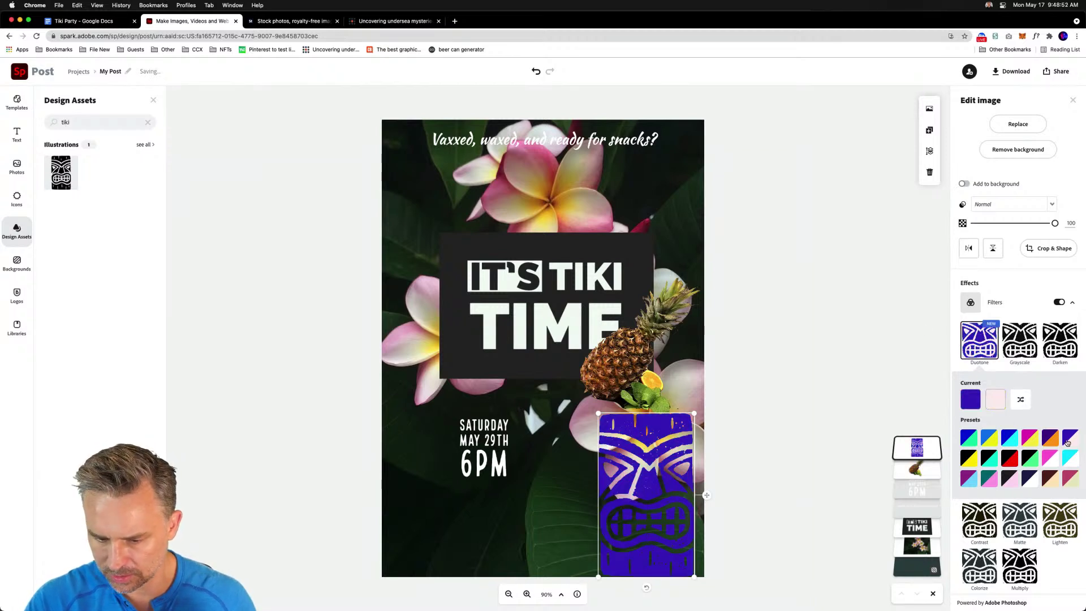
Set the duotone's shadows color to white and move the tiki to the right of the date text
{"action": "left_click", "coordinate": [970, 400]}
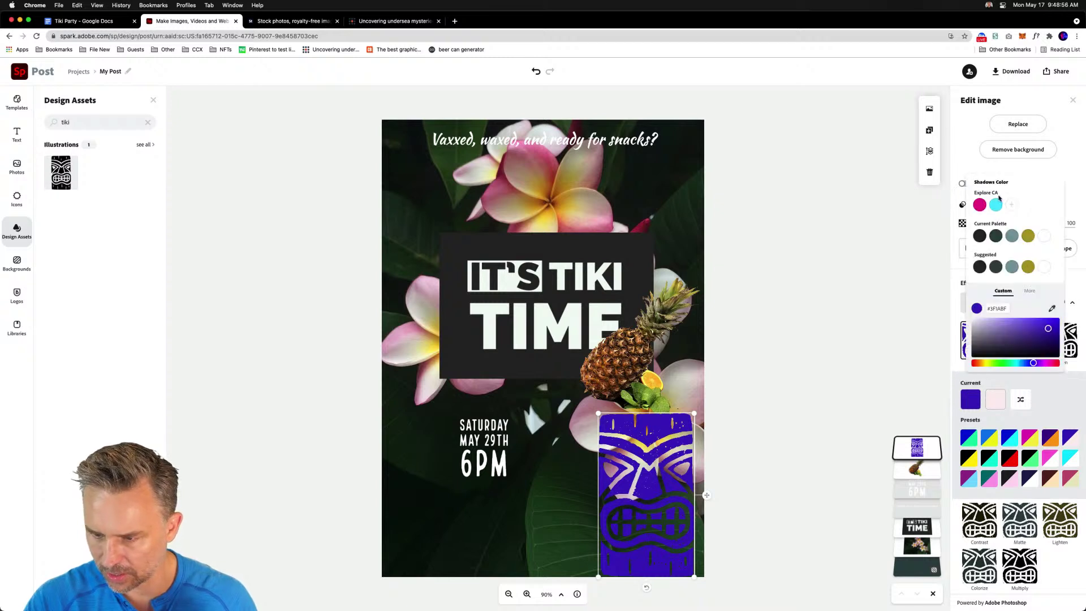
{"action": "left_click", "coordinate": [1044, 235]}
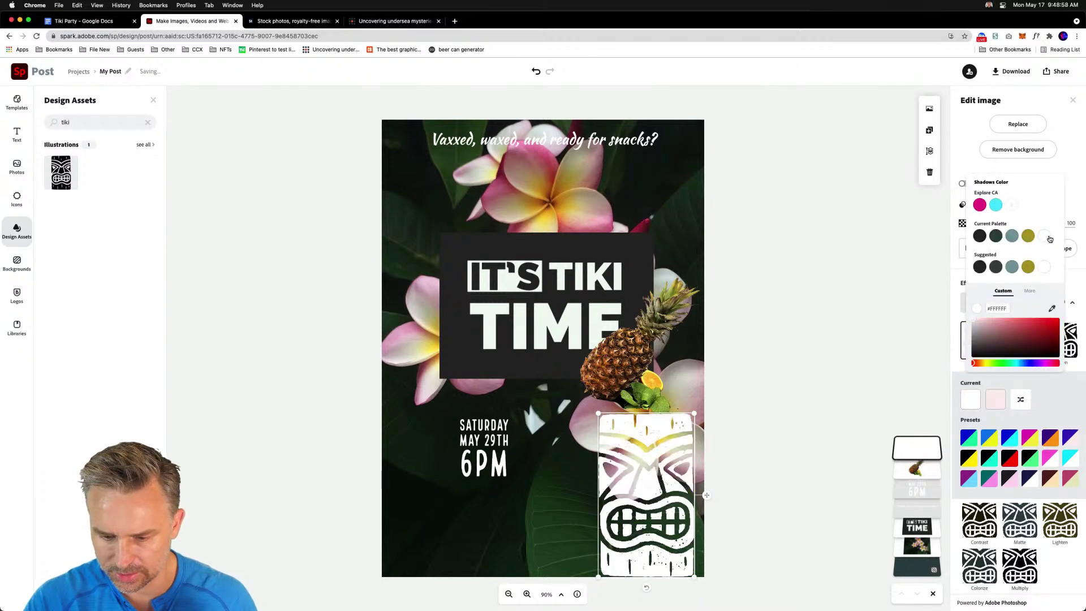
{"action": "left_click_drag", "start_coordinate": [632, 491], "coordinate": [561, 485]}
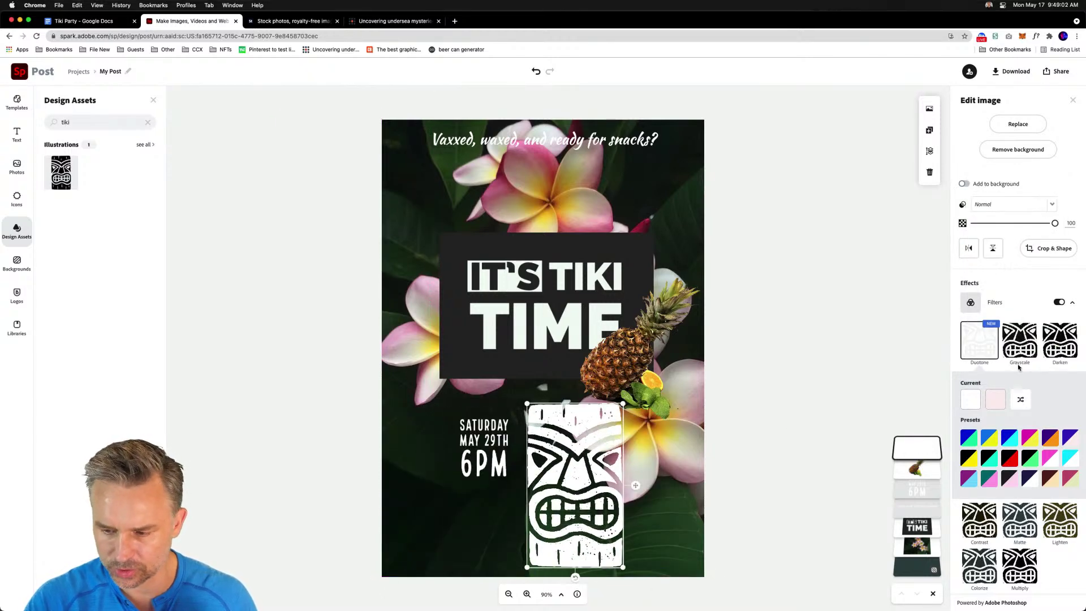
Sample the dusky pink petal below the heading box as the duotone's shadows color and move the tiki over the date text
{"action": "left_click", "coordinate": [990, 401]}
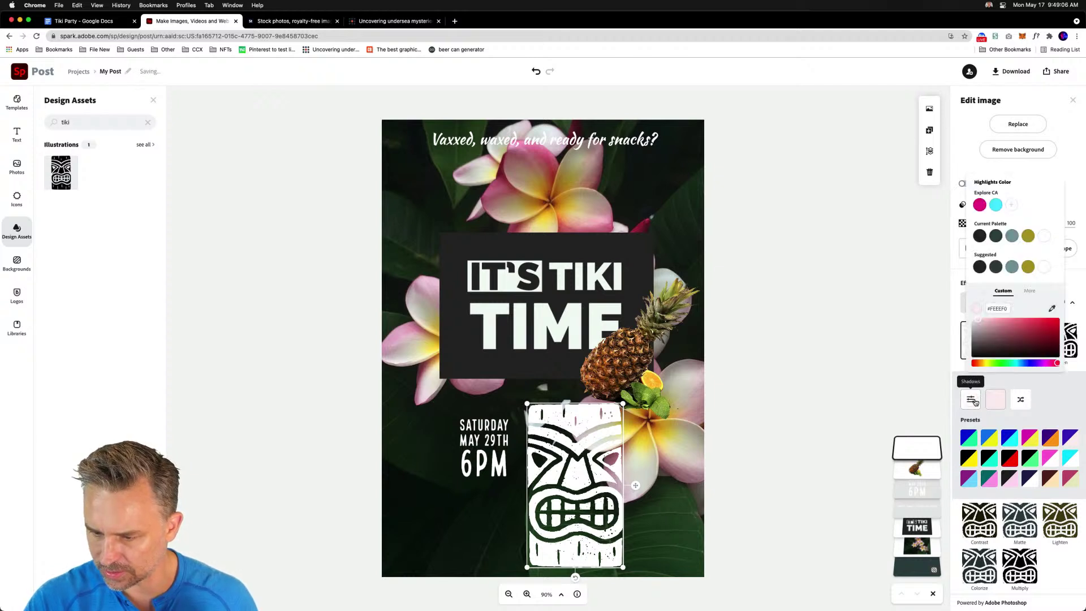
{"action": "left_click", "coordinate": [970, 401]}
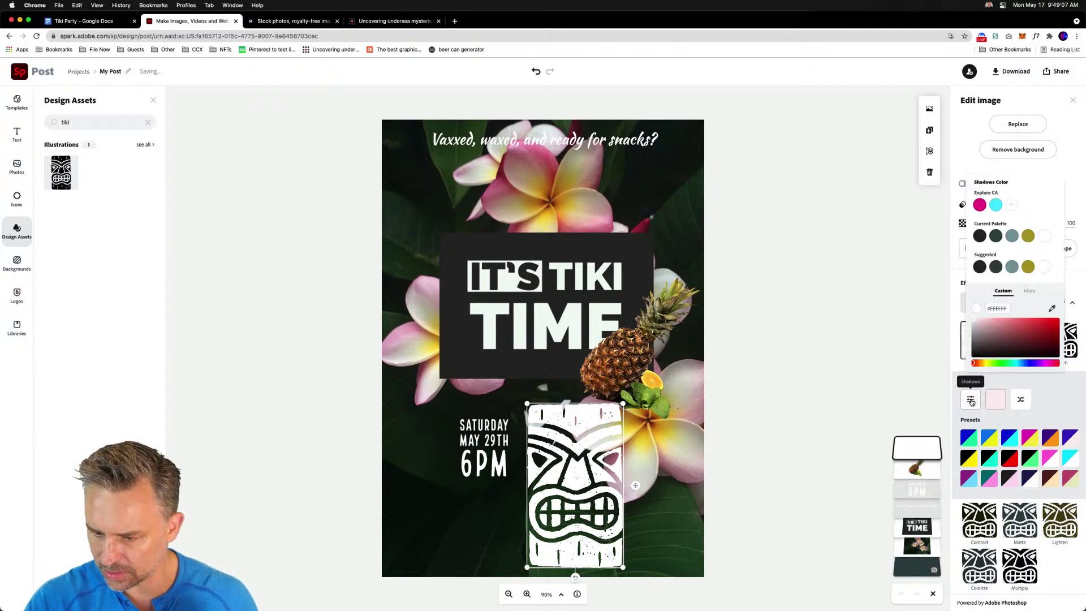
{"action": "left_click", "coordinate": [1052, 309]}
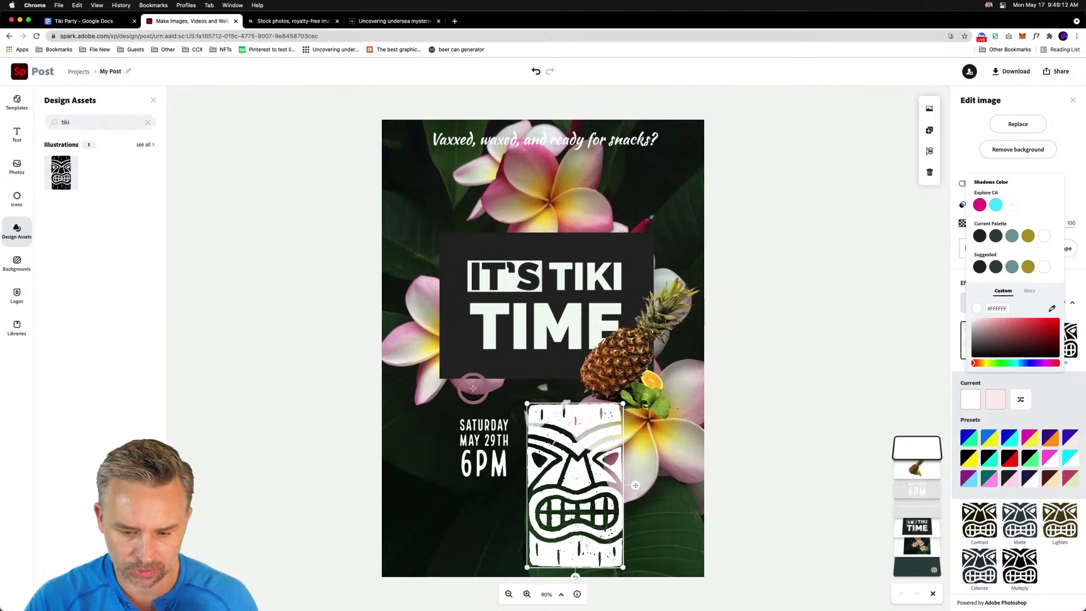
{"action": "left_click", "coordinate": [472, 388]}
{"action": "left_click_drag", "start_coordinate": [543, 509], "coordinate": [431, 505]}
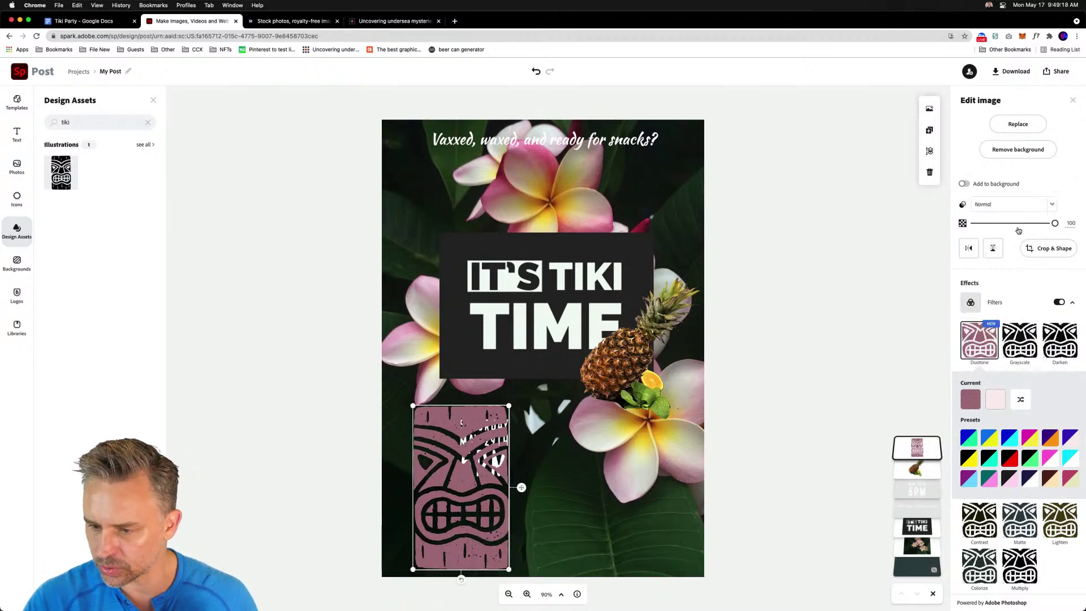
Try the tiki at 50 opacity and restore it to 100
{"action": "left_click", "coordinate": [1015, 223]}
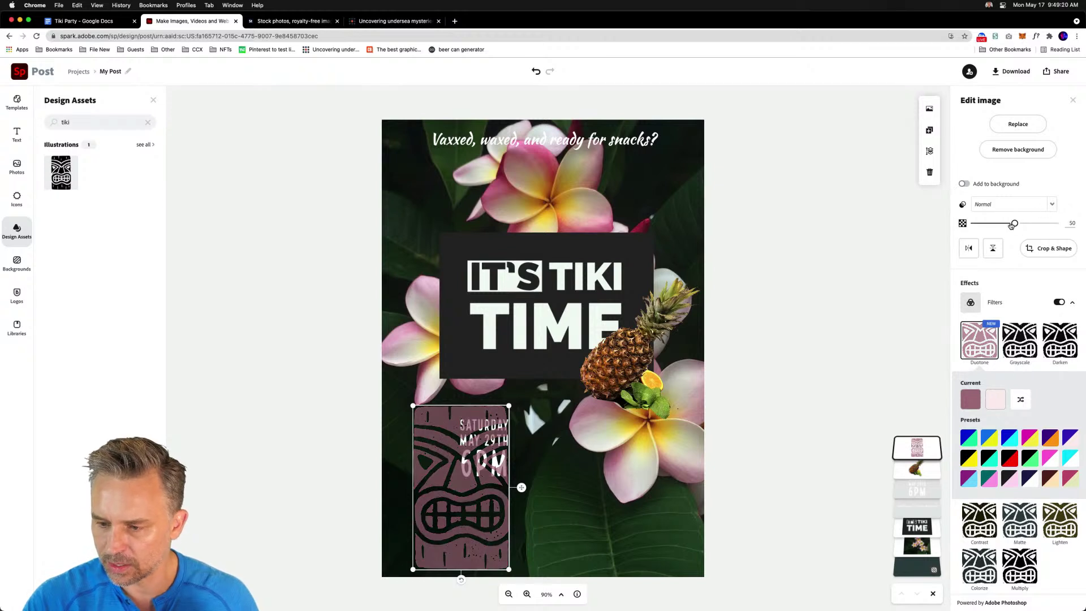
{"action": "left_click_drag", "start_coordinate": [1012, 224], "coordinate": [1067, 225]}
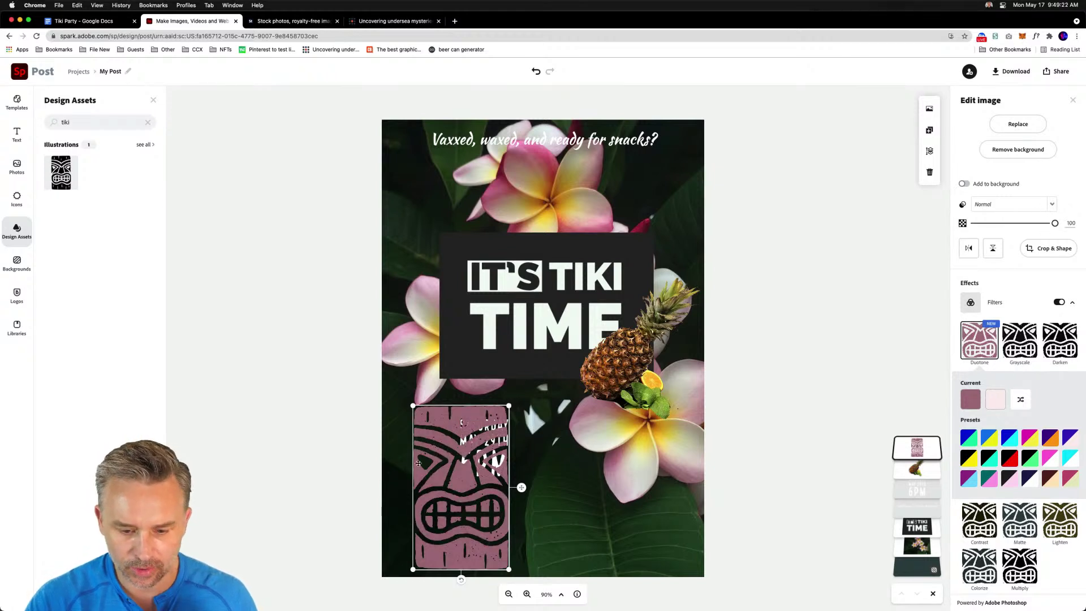
Move the date text to the right of the tiki, try it at 56% opacity and restore it to 100%
{"action": "left_click_drag", "start_coordinate": [479, 406], "coordinate": [570, 502]}
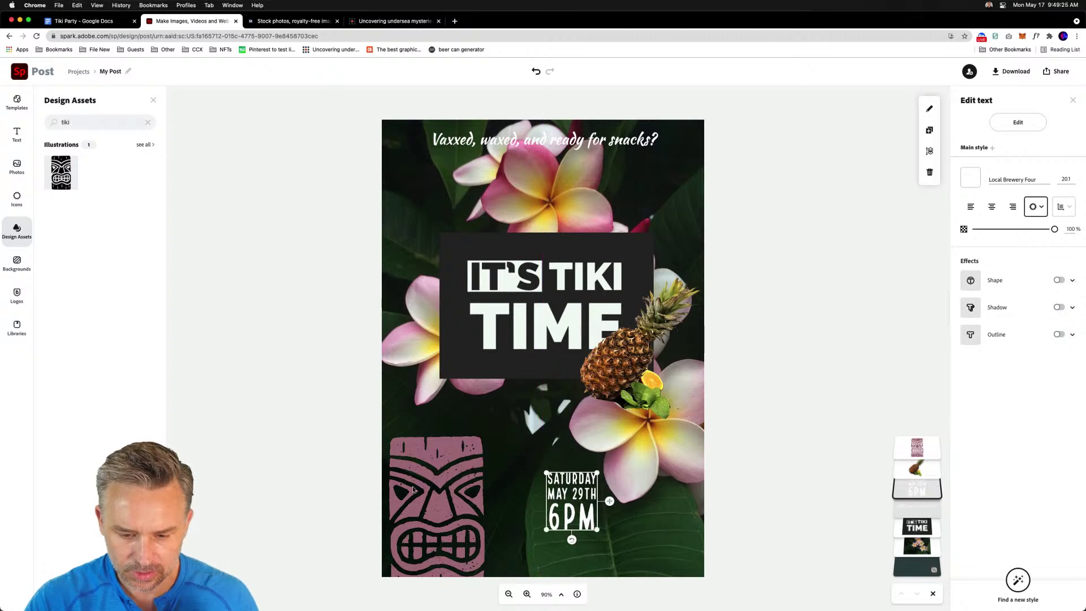
{"action": "left_click", "coordinate": [1018, 232]}
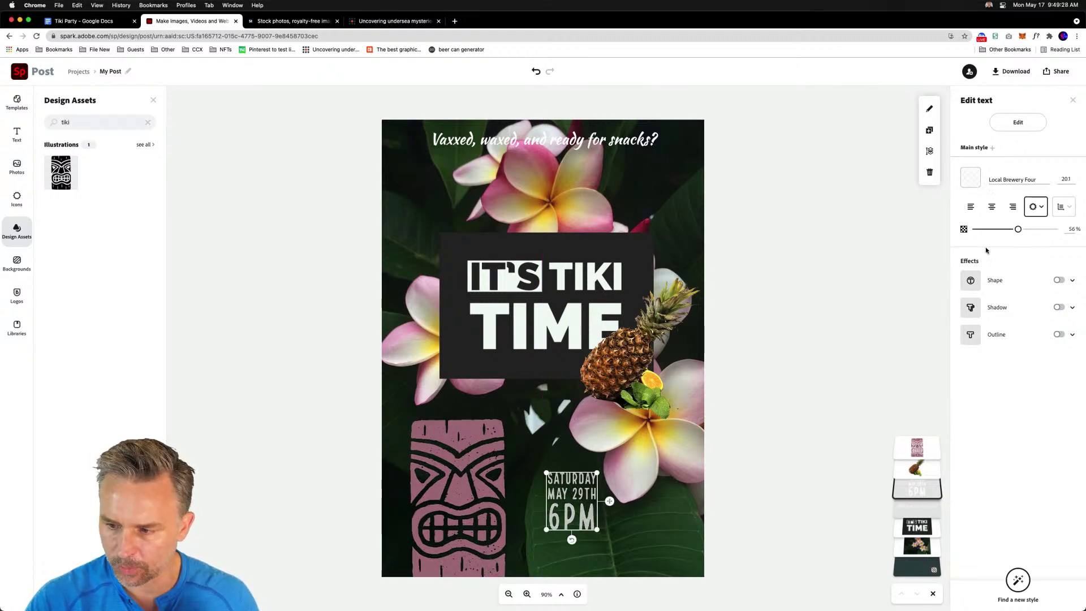
{"action": "left_click_drag", "start_coordinate": [1017, 232], "coordinate": [1062, 242]}
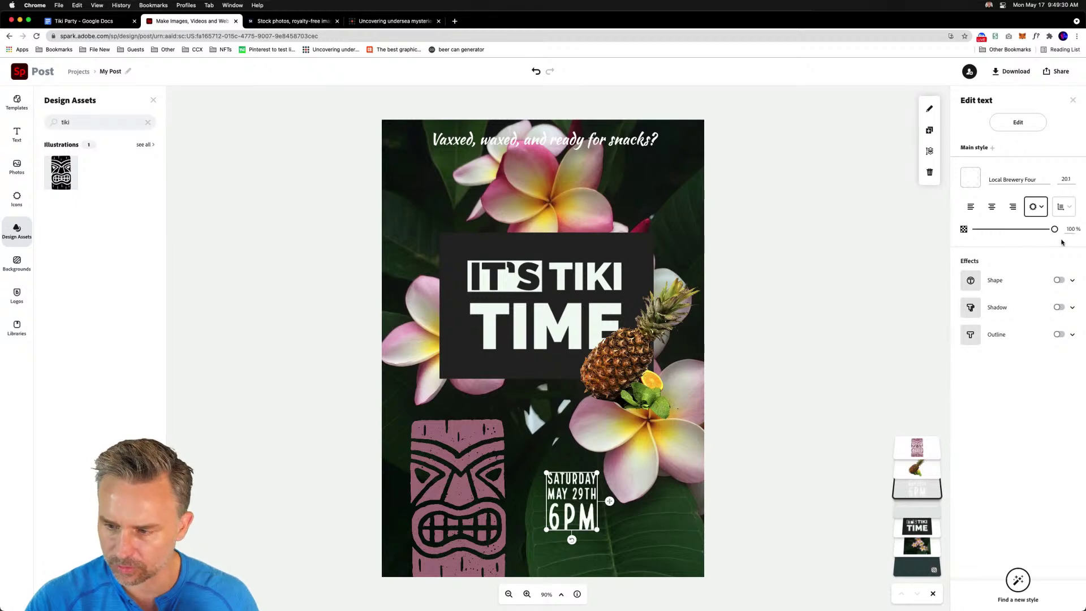
Set the tiki's blend mode to Screen and move the tiki so it partly overlaps the date text
{"action": "left_click", "coordinate": [455, 465]}
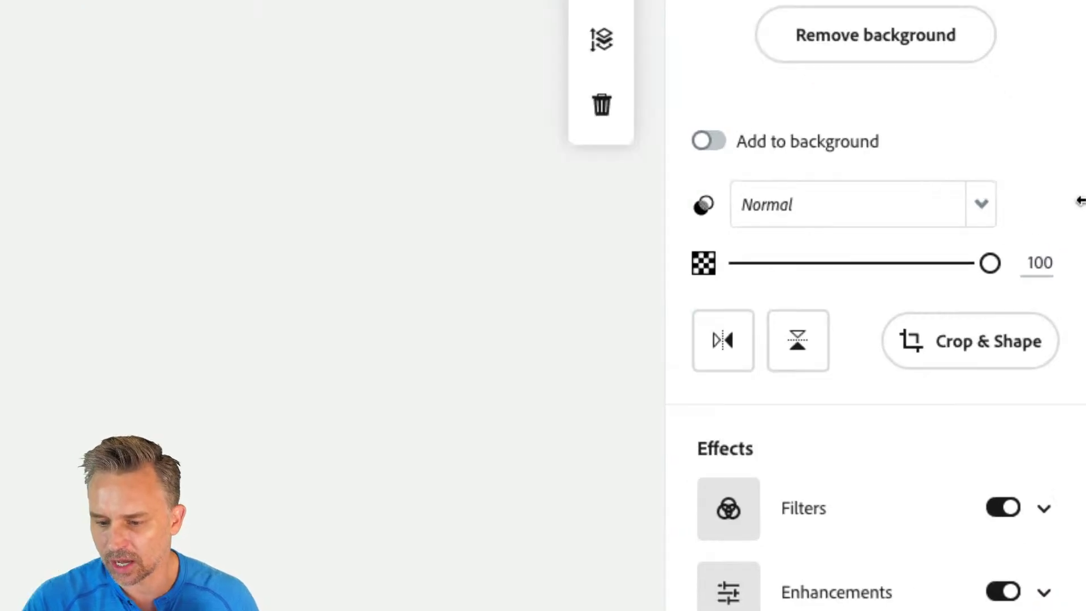
{"action": "left_click", "coordinate": [976, 213]}
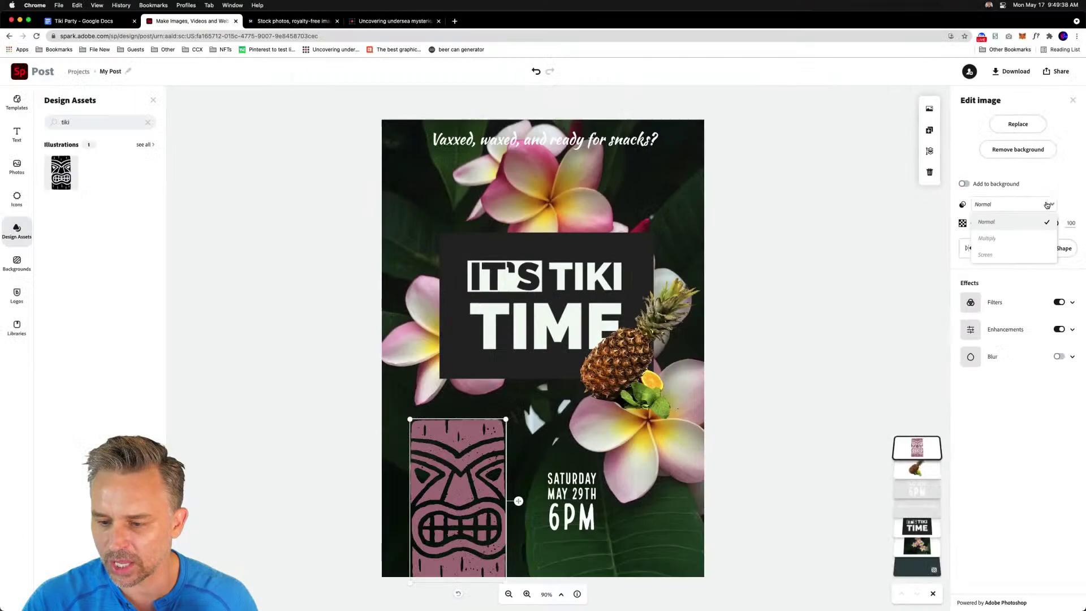
{"action": "left_click", "coordinate": [984, 255]}
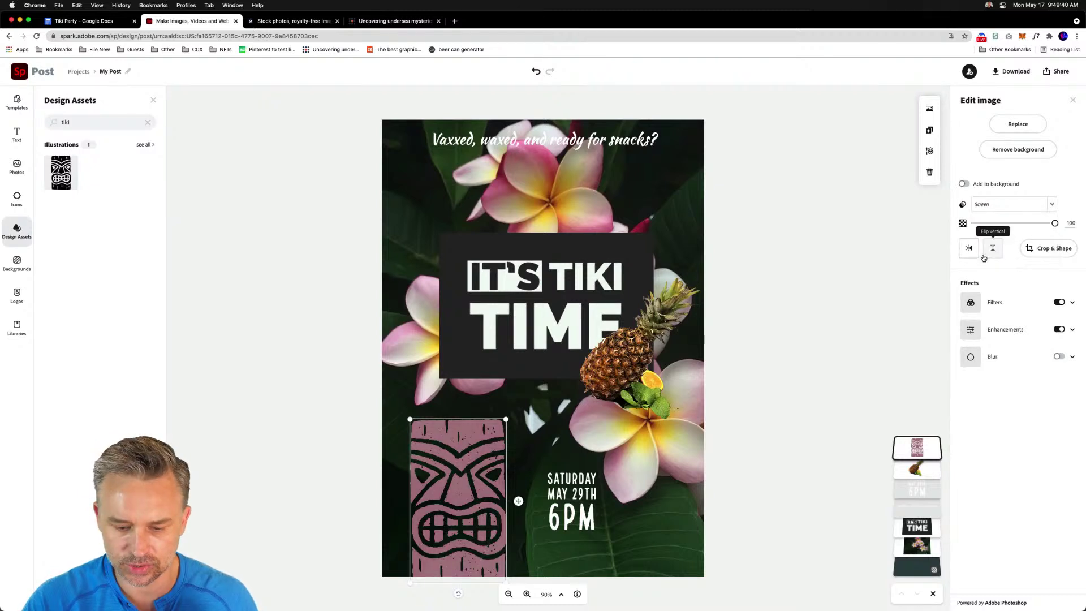
{"action": "left_click_drag", "start_coordinate": [456, 448], "coordinate": [519, 450]}
Try the Multiply blend mode on the tiki and move it over the "IT'S TIKI TIME" heading
{"action": "left_click", "coordinate": [1053, 205]}
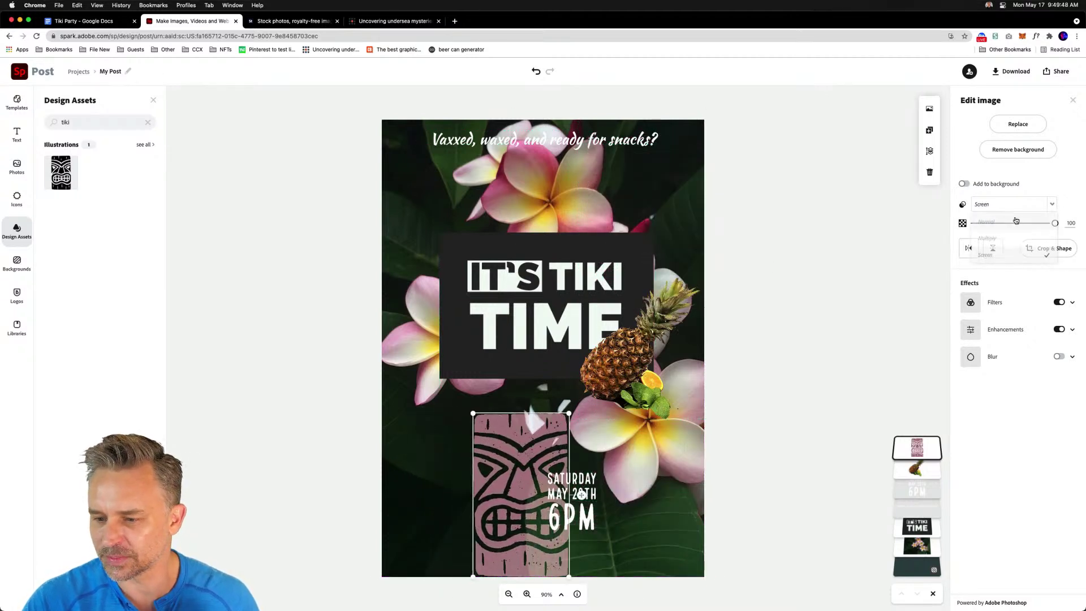
{"action": "left_click", "coordinate": [1048, 216]}
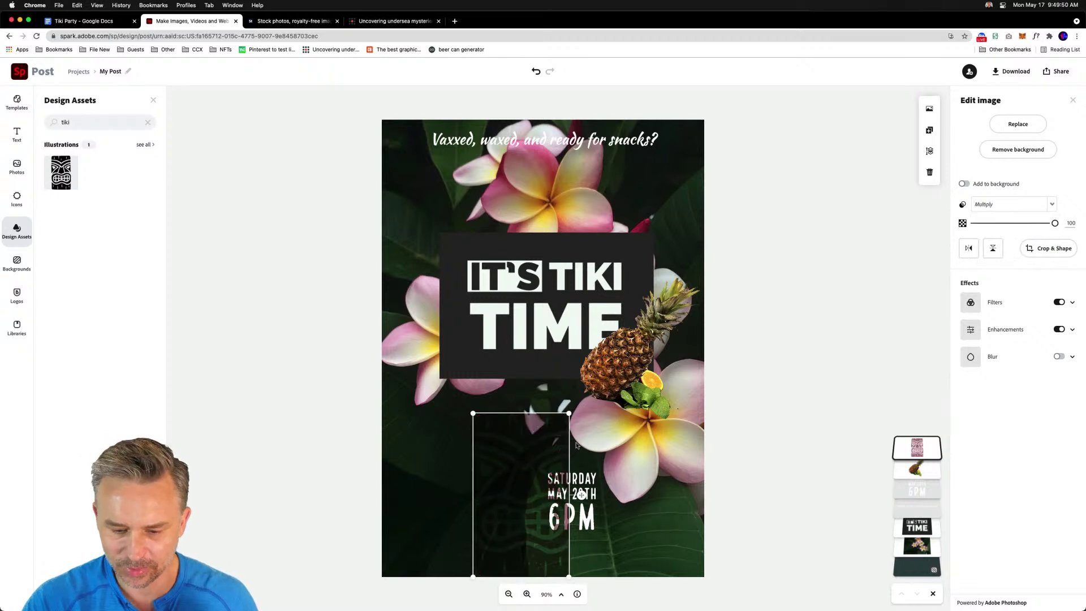
{"action": "left_click_drag", "start_coordinate": [561, 465], "coordinate": [572, 288]}
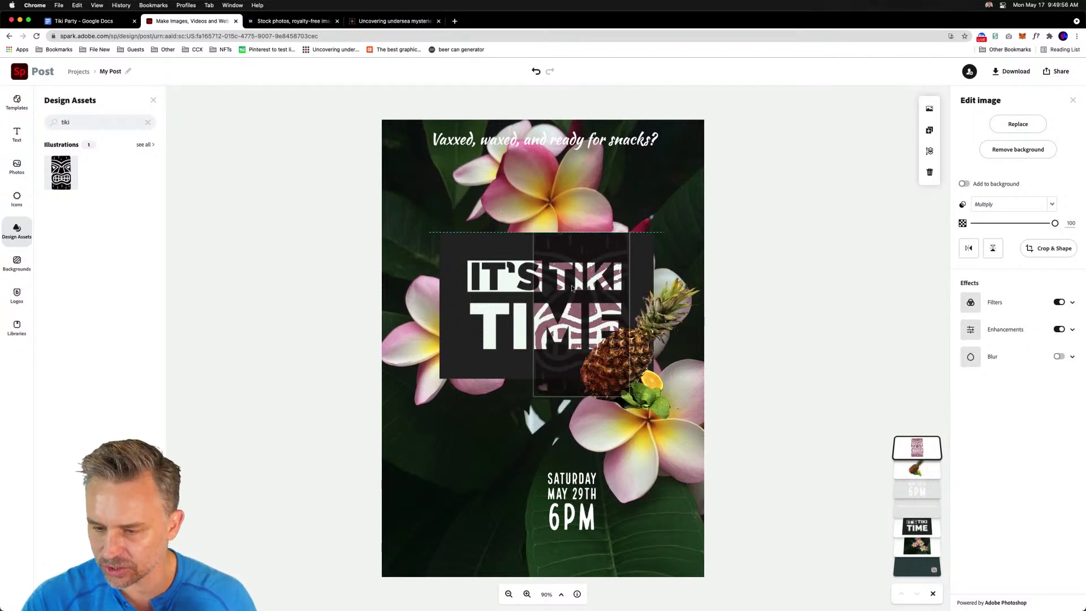
Set the tiki's blend mode back to Screen and move it to the flyer's lower-left corner
{"action": "left_click", "coordinate": [1055, 205]}
{"action": "left_click", "coordinate": [990, 254]}
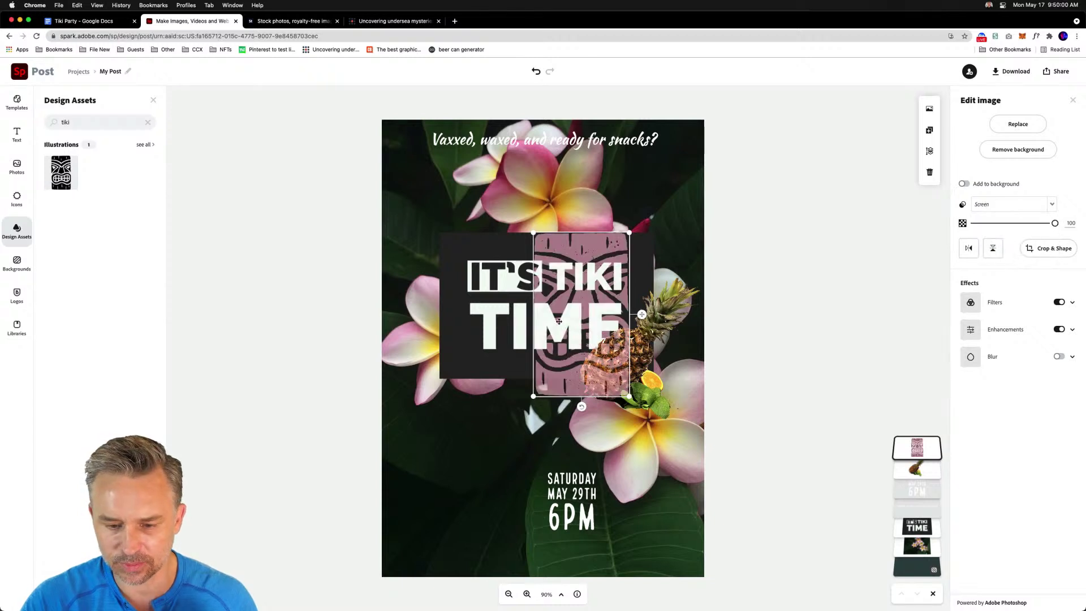
{"action": "left_click_drag", "start_coordinate": [552, 370], "coordinate": [405, 546]}
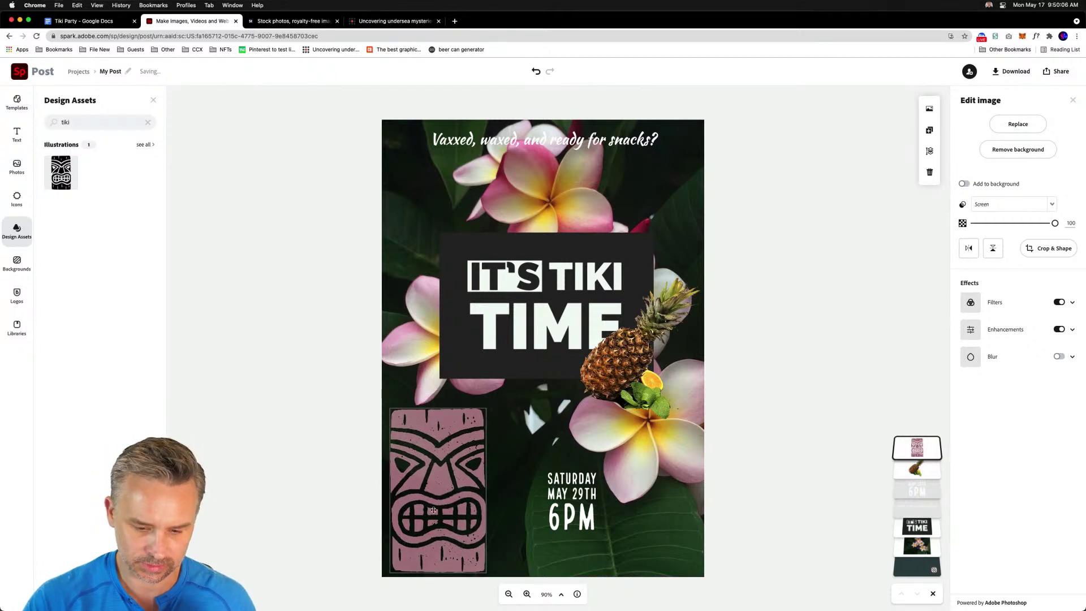
Reduce the tiki's opacity to 20 and enlarge it slightly
{"action": "left_click_drag", "start_coordinate": [987, 227], "coordinate": [991, 226]}
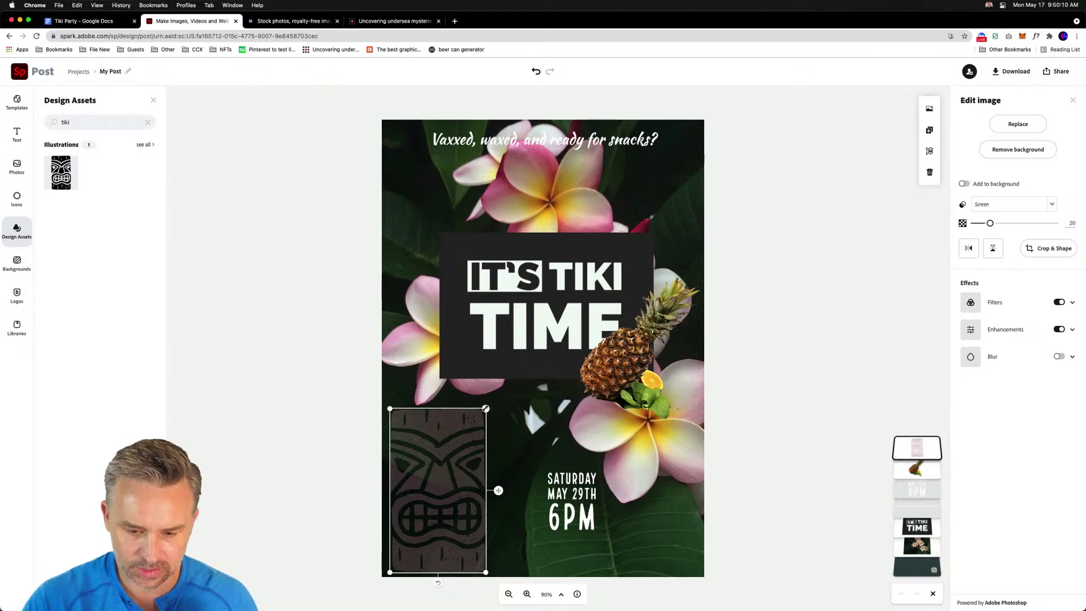
{"action": "left_click_drag", "start_coordinate": [485, 408], "coordinate": [582, 428]}
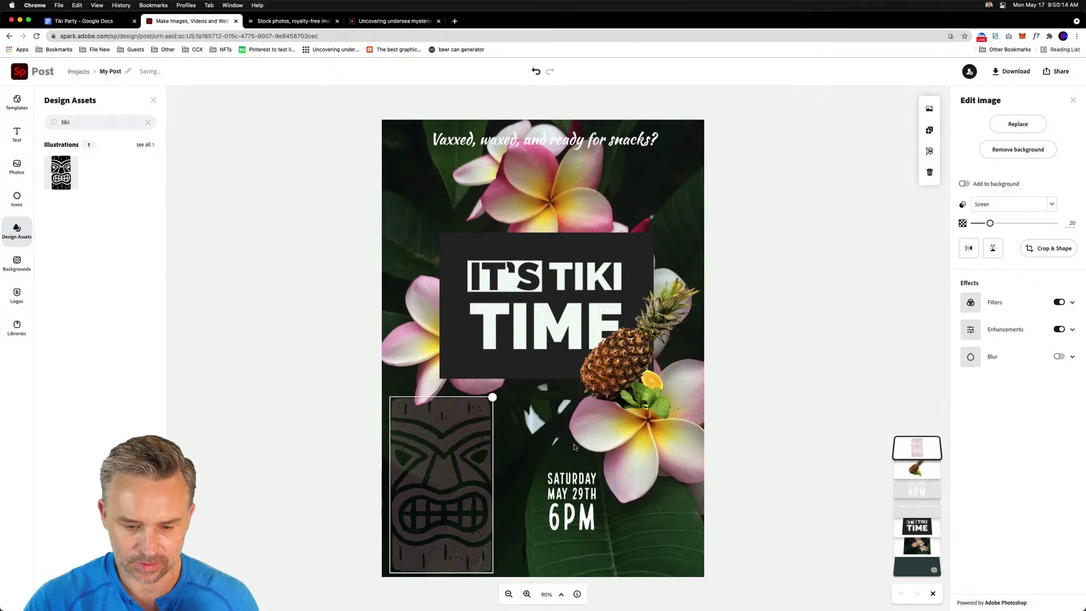
Shift the faded tiki down against the flyer's bottom edge and place the "Saturday May 29th 6PM" text centered over it
{"action": "left_click_drag", "start_coordinate": [412, 433], "coordinate": [427, 470]}
{"action": "left_click_drag", "start_coordinate": [556, 491], "coordinate": [455, 476]}
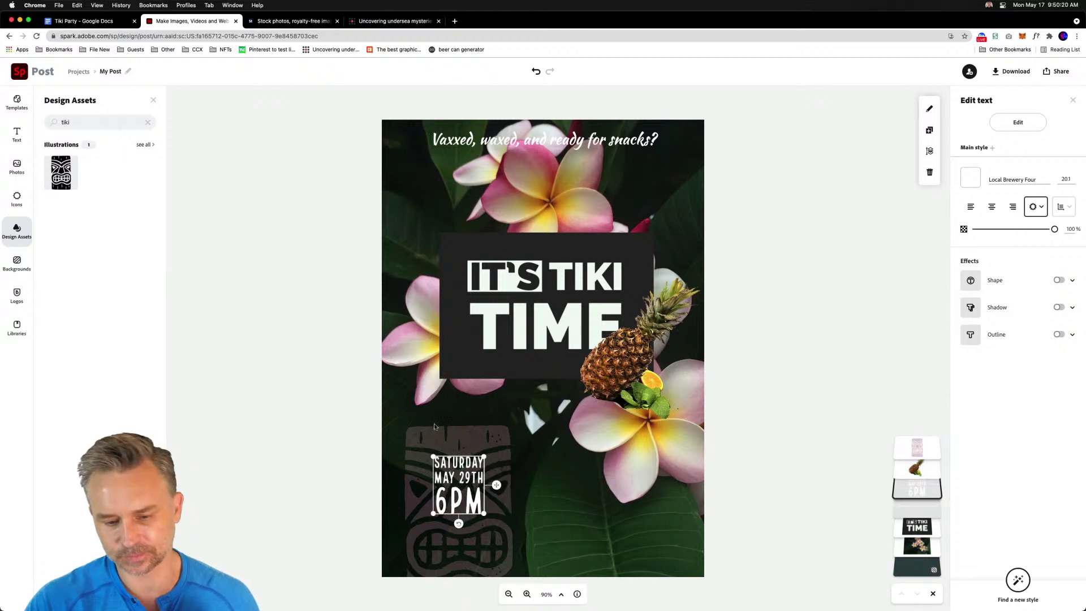
{"action": "left_click", "coordinate": [424, 176]}
Change the tagline at the top of the flyer to "Are you vaxxed, waxed, and ready for snacks?"
{"action": "left_click", "coordinate": [470, 142]}
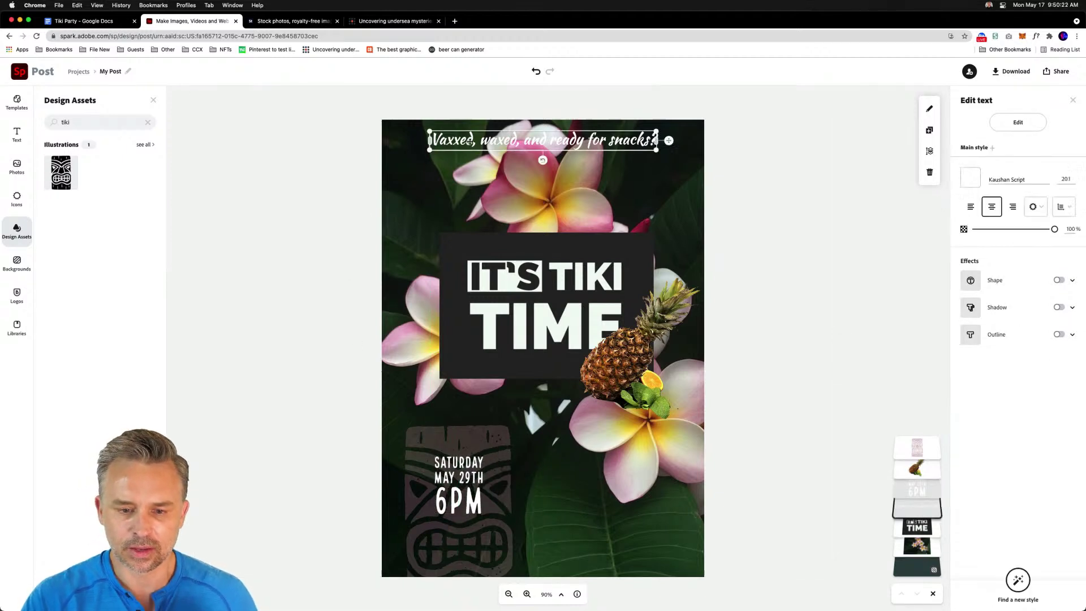
{"action": "left_click", "coordinate": [475, 140]}
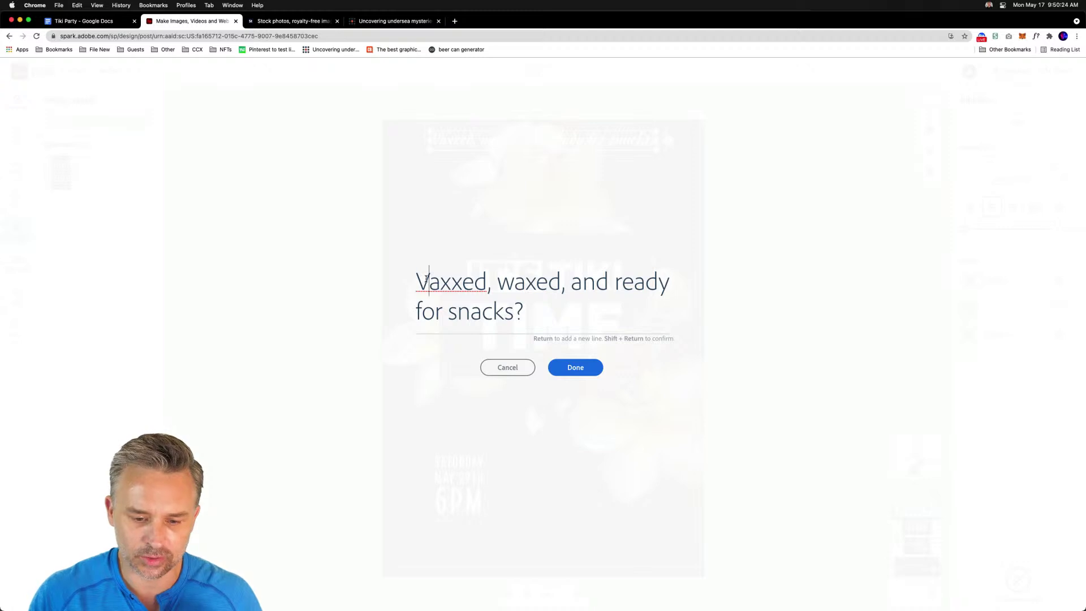
{"action": "key", "text": "BackSpace"}
{"action": "type", "text": "Are you "}
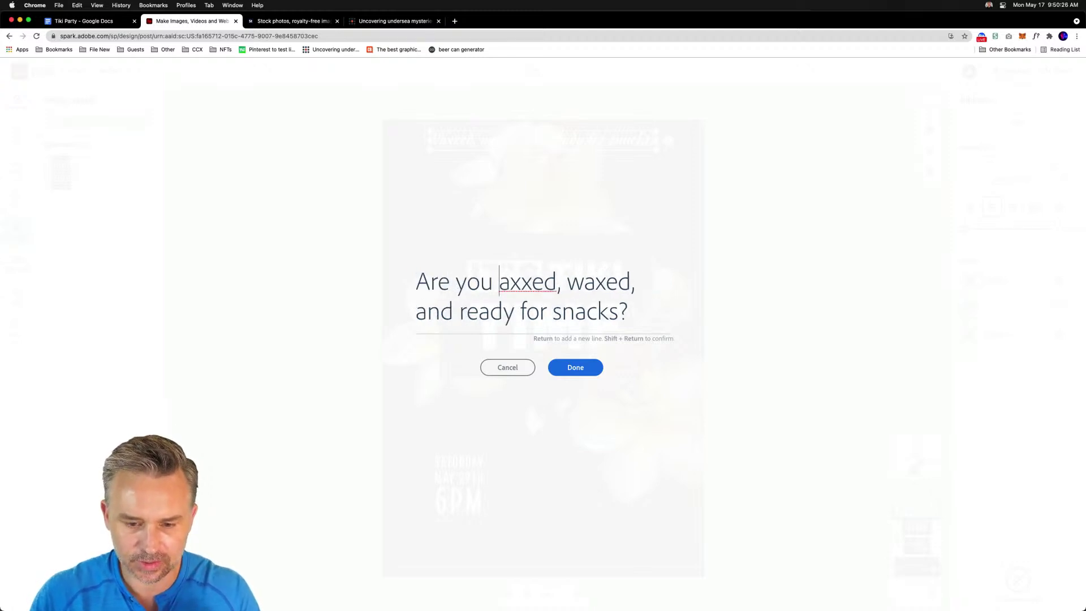
{"action": "type", "text": "f"}
{"action": "key", "text": "BackSpace"}
{"action": "type", "text": "v"}
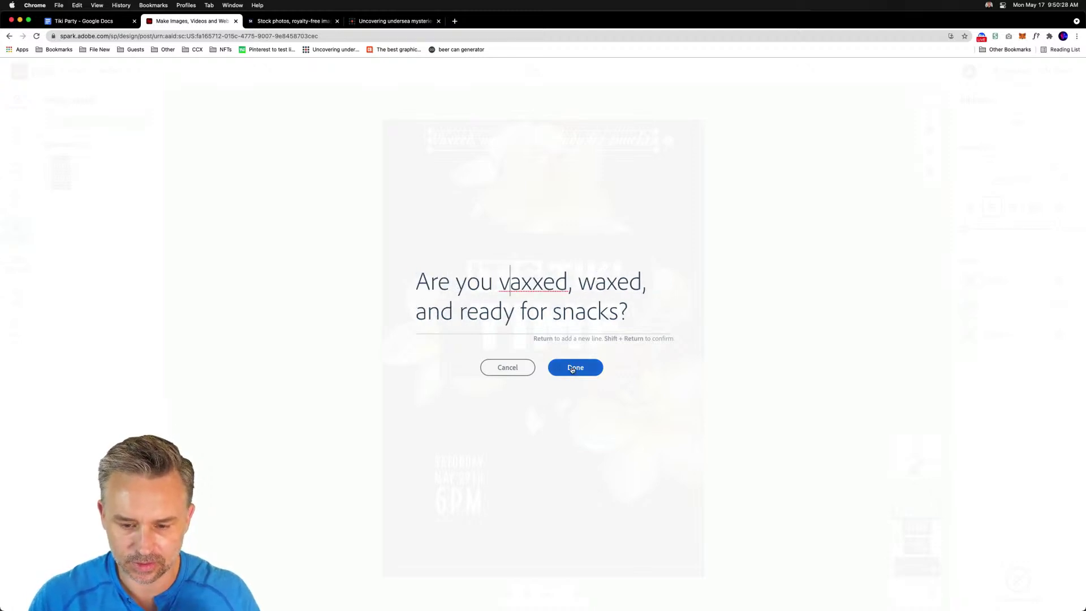
{"action": "left_click", "coordinate": [571, 371]}
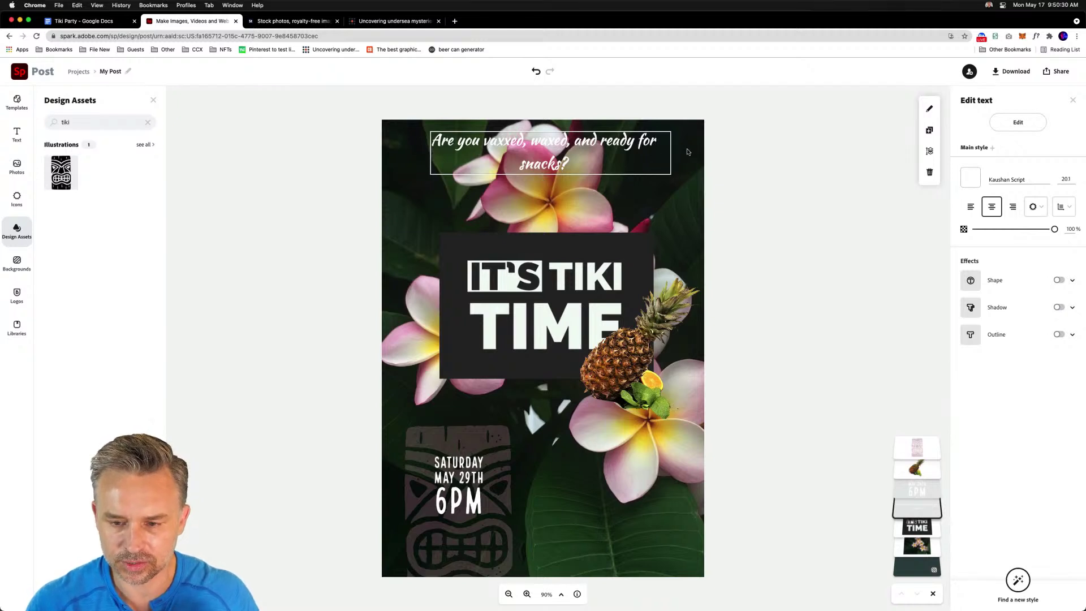
Widen the tagline's text box so it fits on one line, and center it lower across the top flower
{"action": "left_click_drag", "start_coordinate": [430, 152], "coordinate": [308, 145]}
{"action": "left_click_drag", "start_coordinate": [404, 141], "coordinate": [435, 170]}
Add an exclamation mark to the headline so it reads "It's Tiki Time!", and deselect it
{"action": "left_click", "coordinate": [600, 333]}
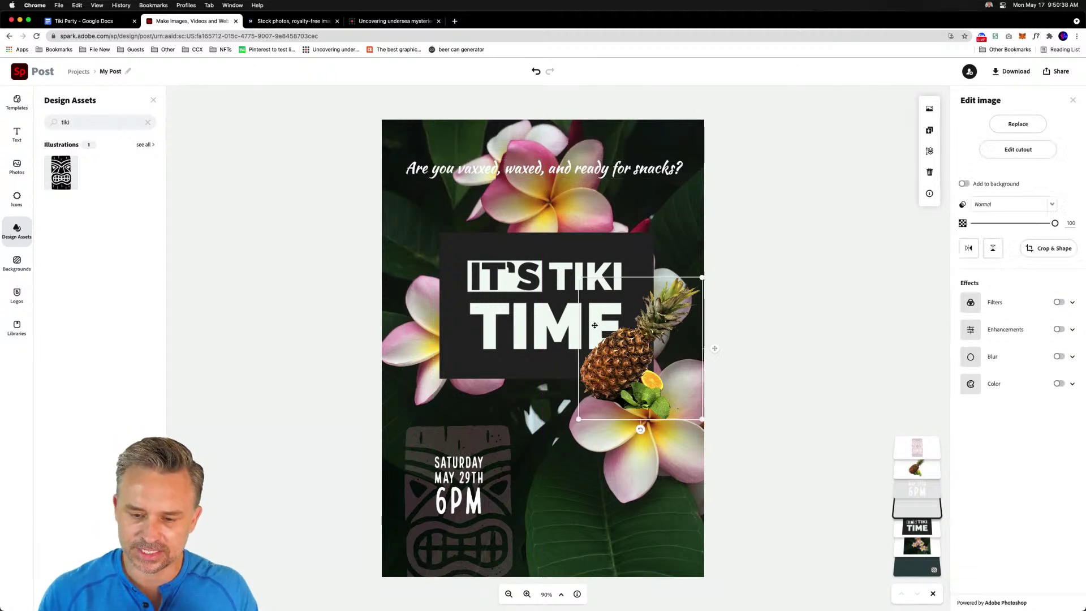
{"action": "left_click", "coordinate": [483, 311]}
{"action": "left_click", "coordinate": [483, 312]}
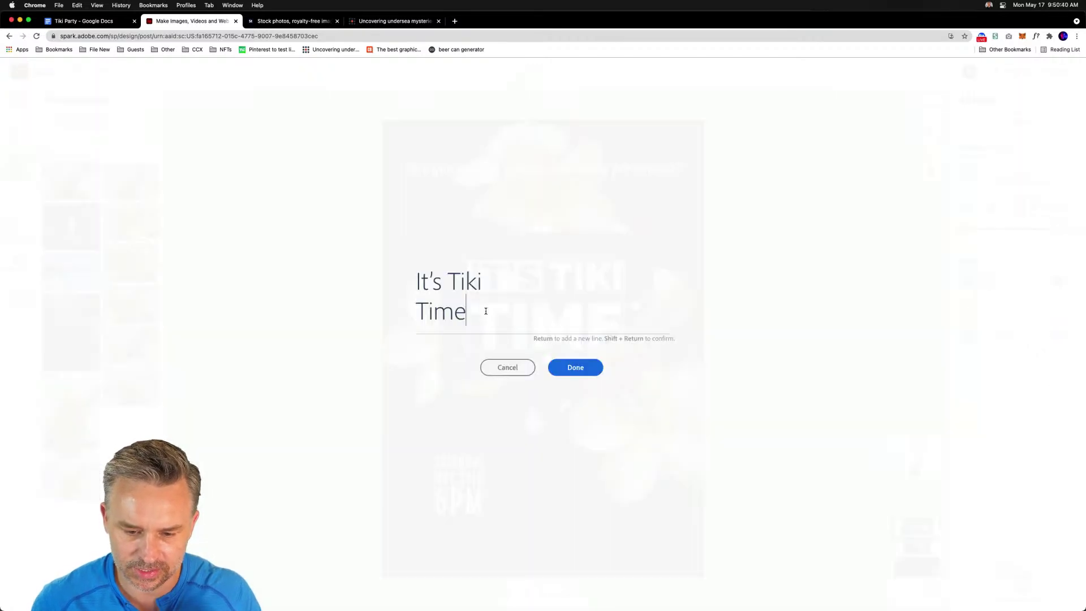
{"action": "type", "text": "!"}
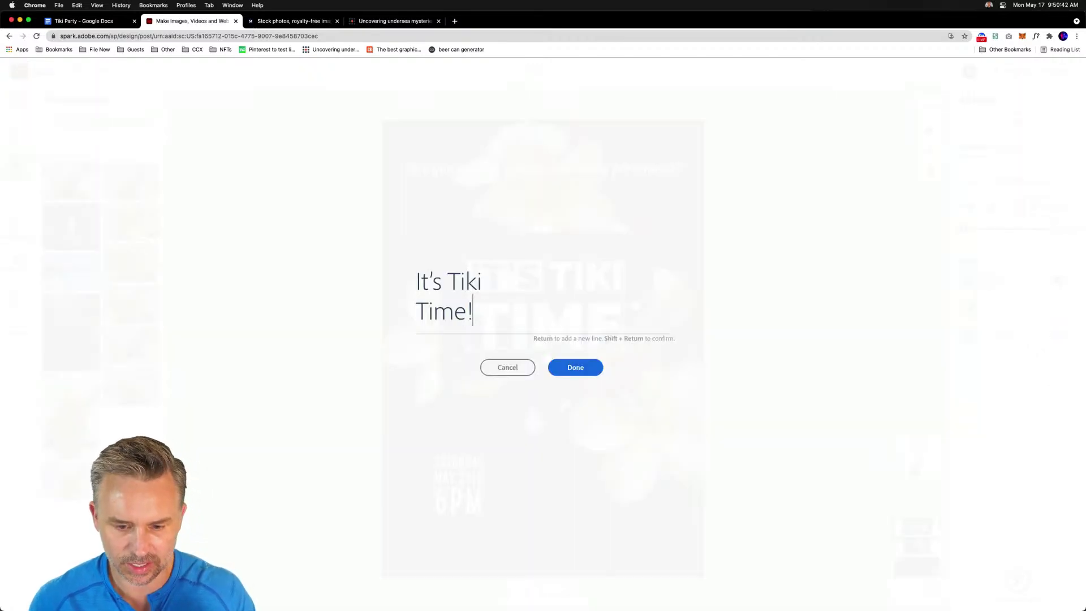
{"action": "left_click", "coordinate": [585, 375]}
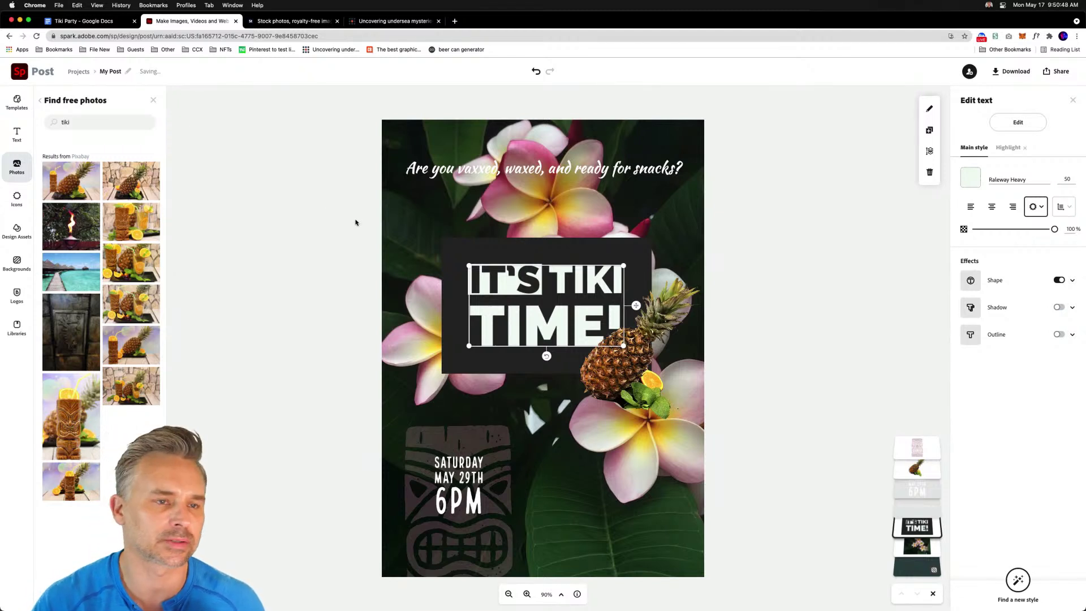
{"action": "left_click", "coordinate": [322, 254]}
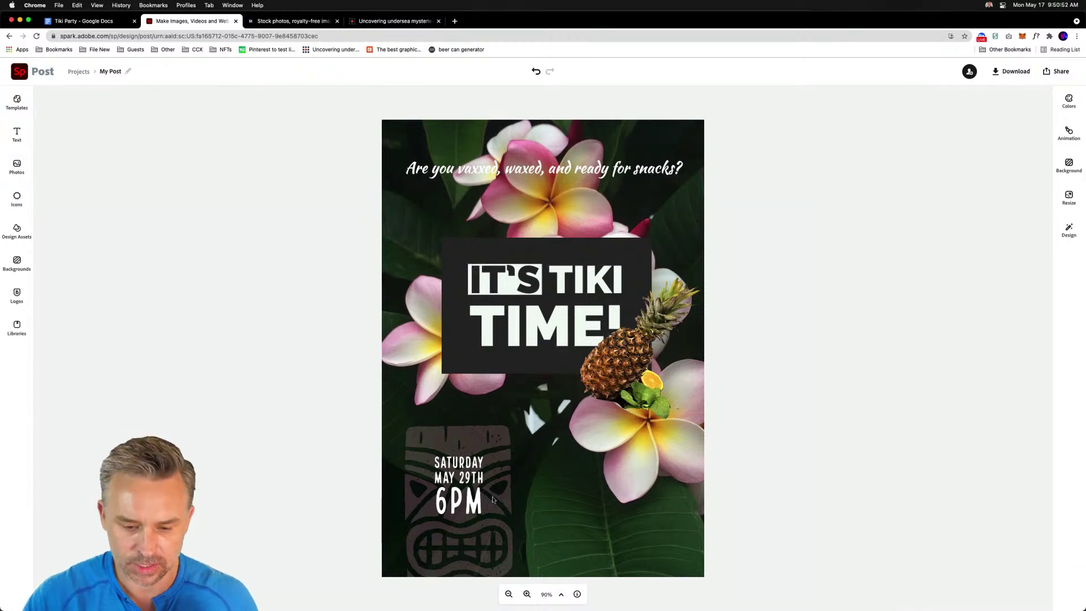
Move the faded tiki's layer below the date text and headline layers, directly above the flower photo
{"action": "left_click", "coordinate": [437, 494]}
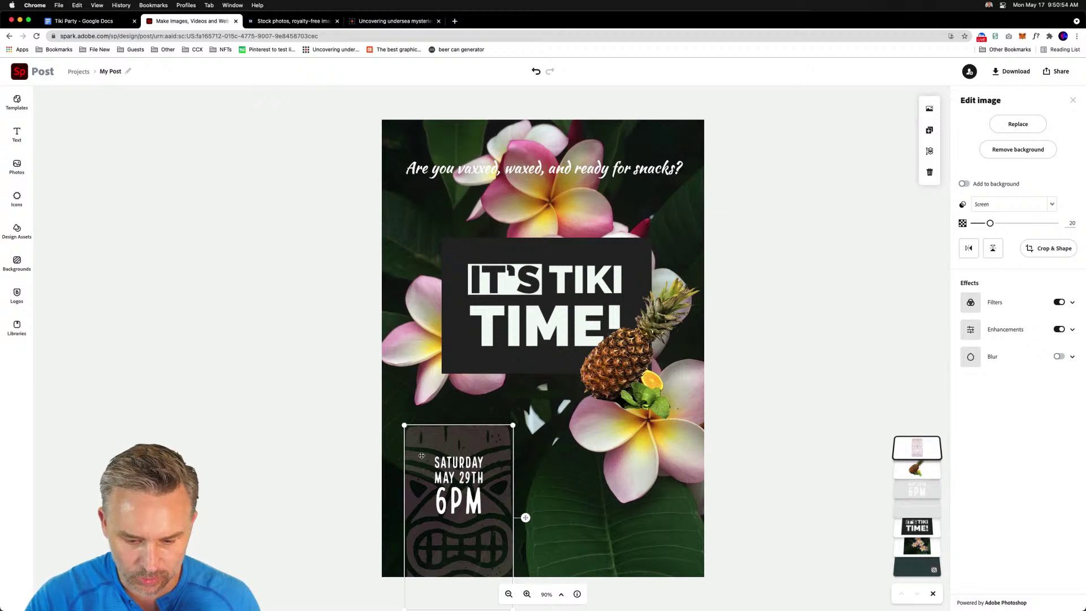
{"action": "left_click", "coordinate": [383, 469]}
{"action": "left_click", "coordinate": [438, 496]}
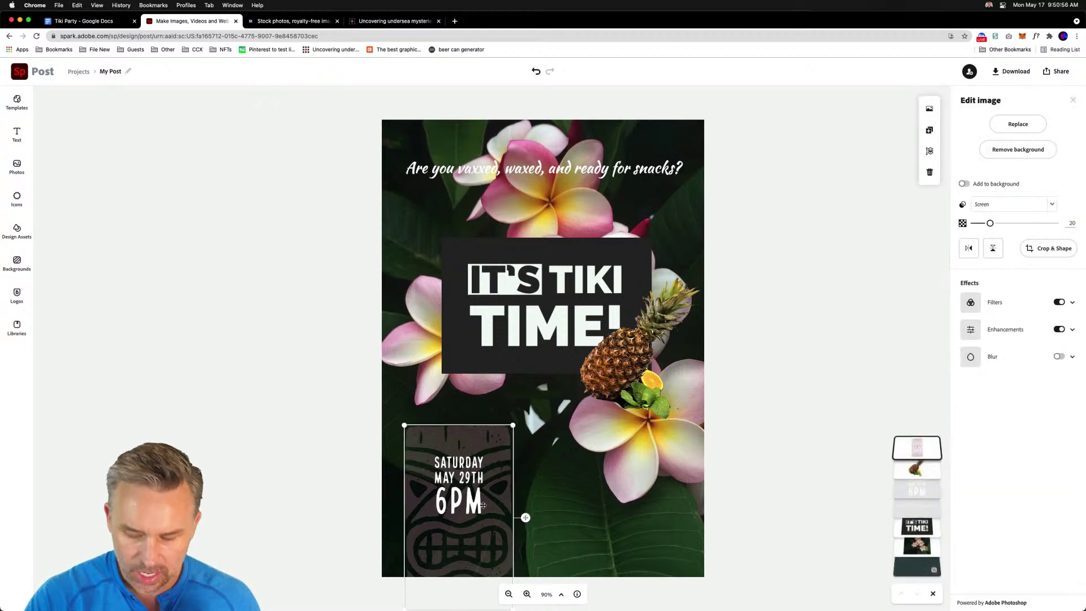
{"action": "left_click", "coordinate": [592, 441]}
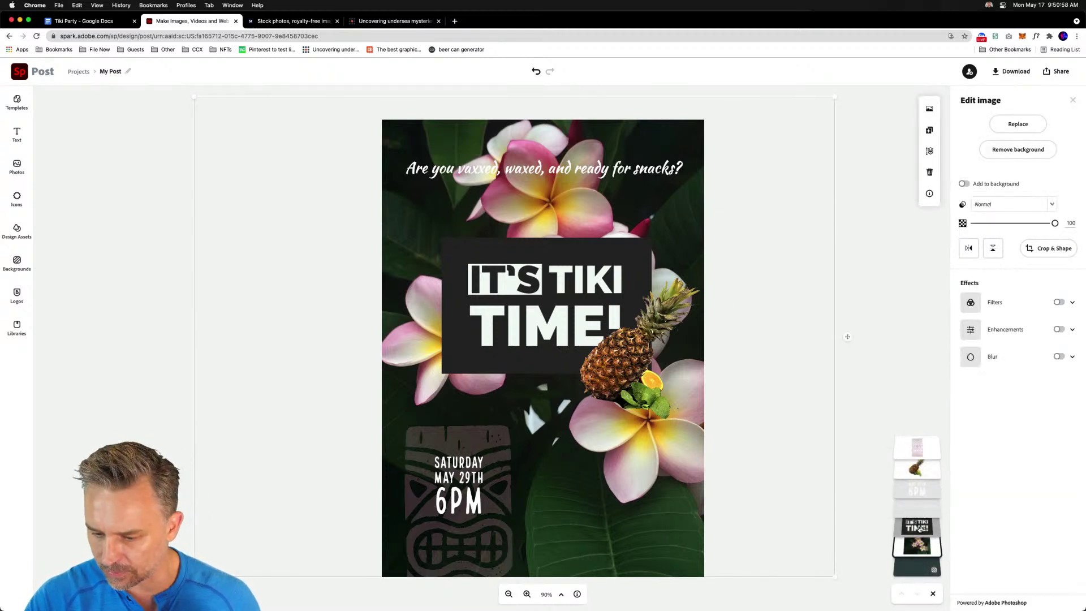
{"action": "left_click", "coordinate": [446, 507]}
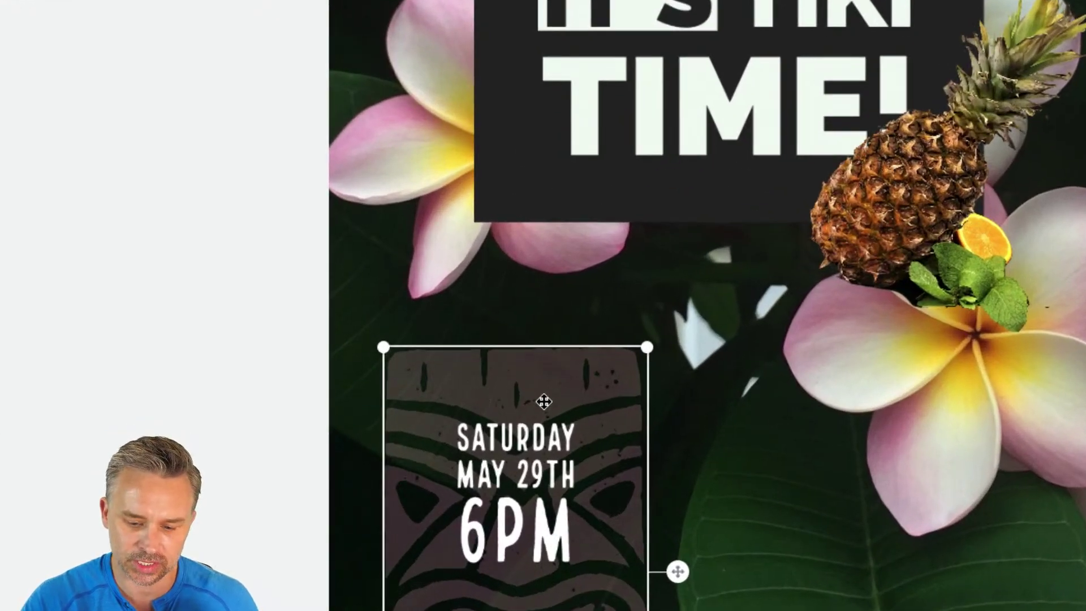
{"action": "mouse_move", "coordinate": [504, 397]}
{"action": "left_mouse_down"}
{"action": "mouse_move", "coordinate": [533, 370]}
{"action": "mouse_move", "coordinate": [490, 384]}
{"action": "mouse_move", "coordinate": [504, 393]}
{"action": "left_mouse_up"}
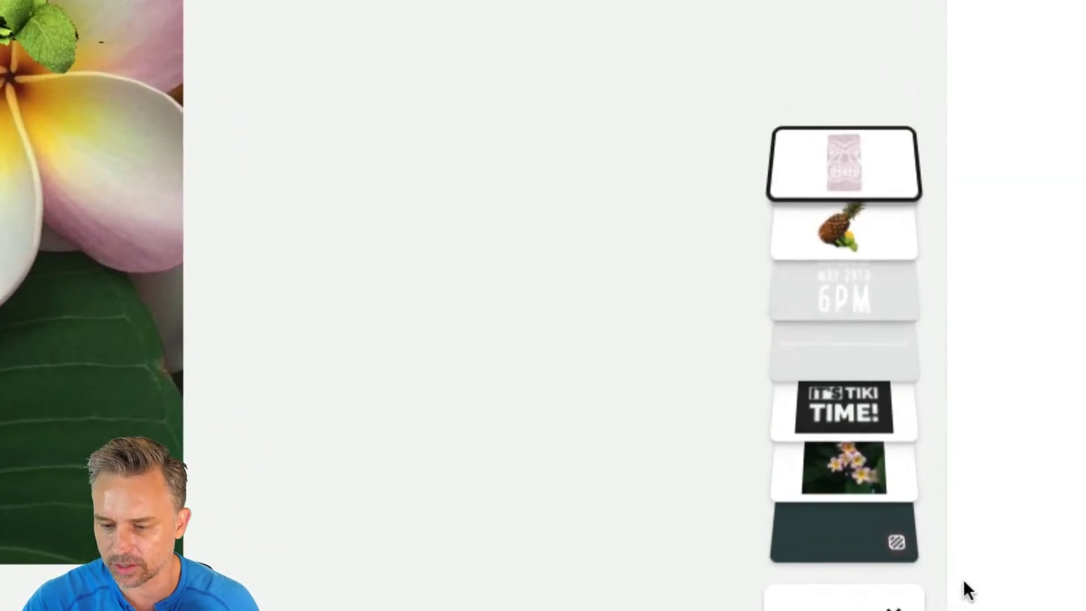
{"action": "left_click_drag", "start_coordinate": [859, 182], "coordinate": [855, 420]}
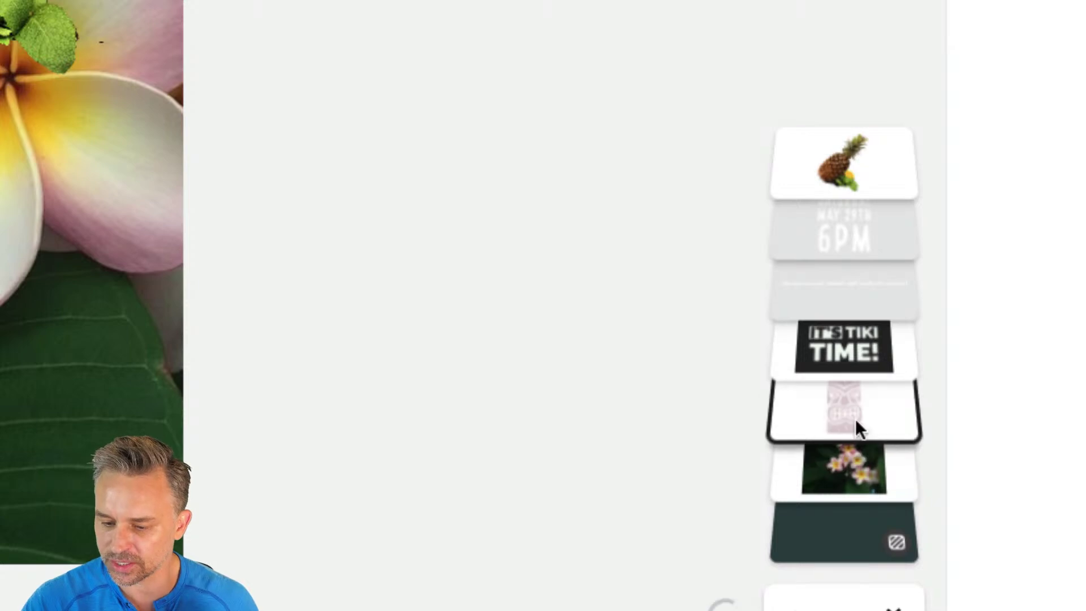
Enlarge the "Saturday May 29th 6PM" text to about size 30 and center it over the tiki
{"action": "left_click", "coordinate": [851, 233]}
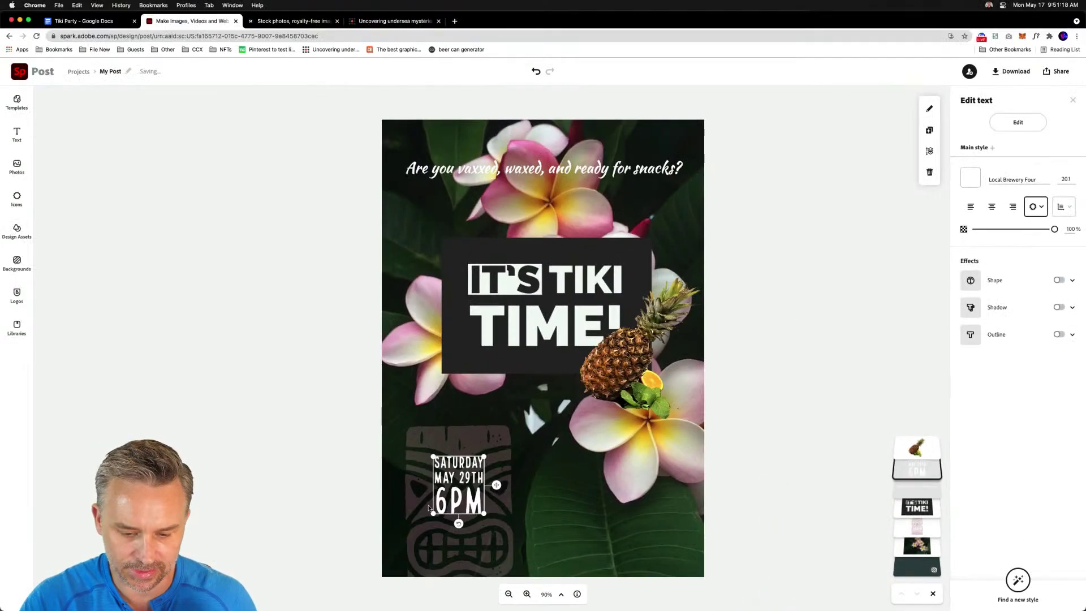
{"action": "left_click_drag", "start_coordinate": [433, 513], "coordinate": [403, 558]}
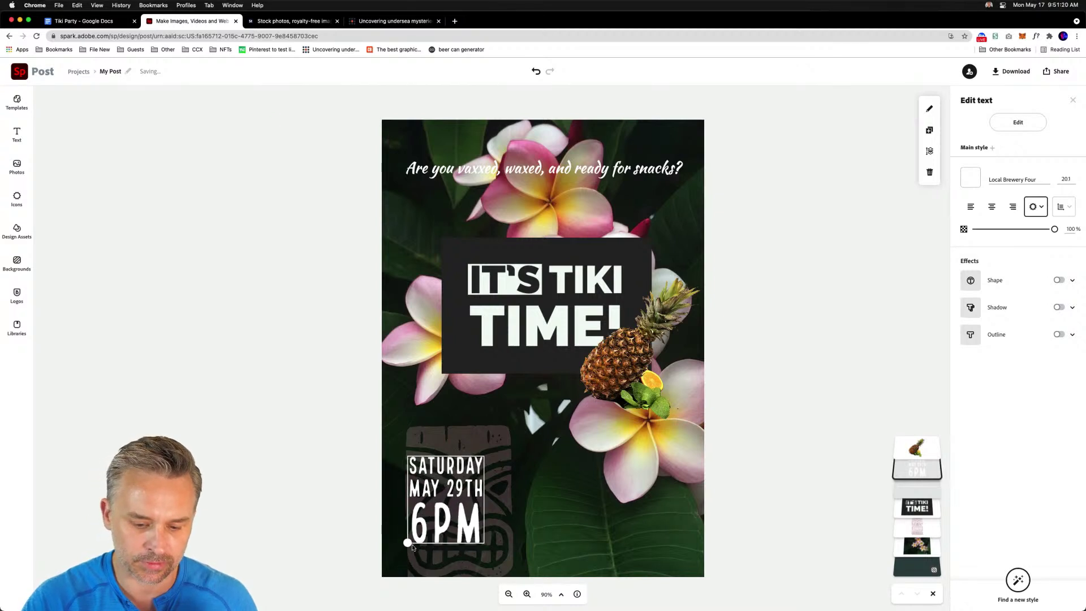
{"action": "left_click_drag", "start_coordinate": [423, 486], "coordinate": [444, 477]}
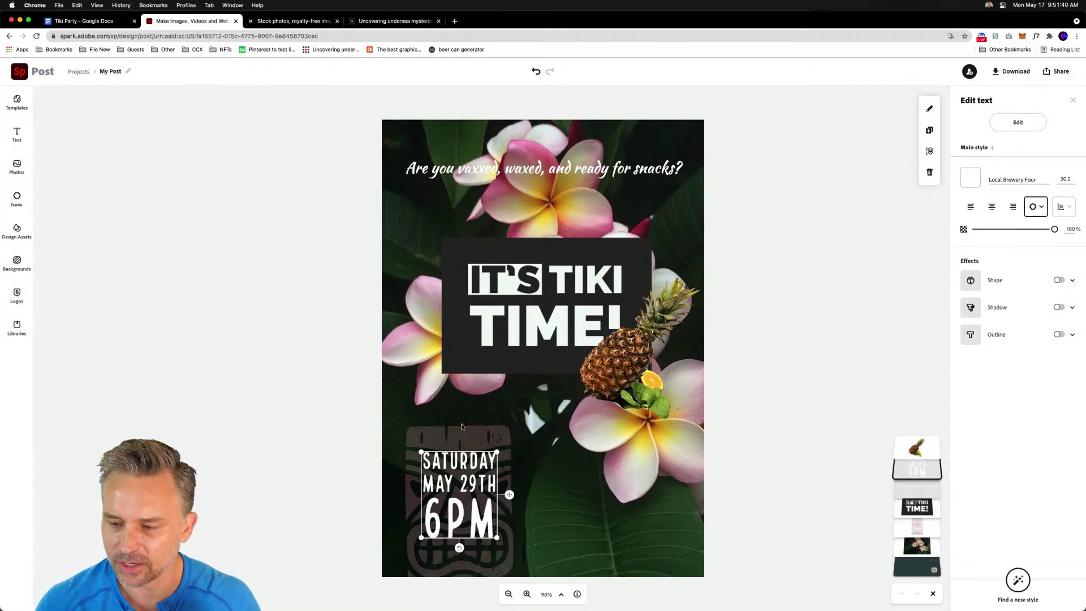
Duplicate the date text, place the copy beside the original, and replace its wording with the party's street address
{"action": "left_click", "coordinate": [928, 130]}
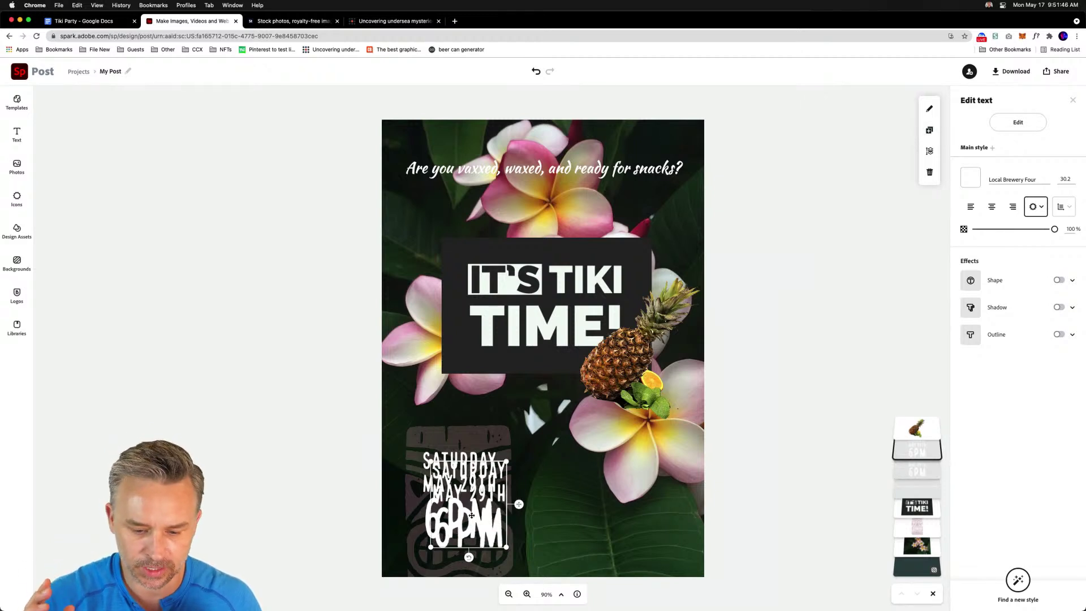
{"action": "left_click_drag", "start_coordinate": [471, 516], "coordinate": [576, 510]}
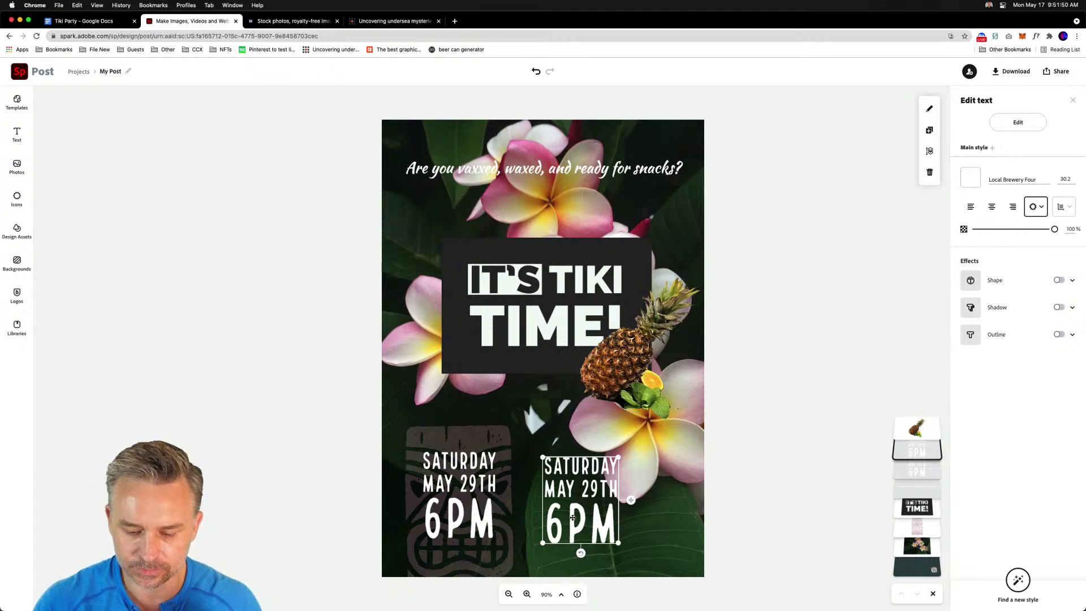
{"action": "double_click", "coordinate": [573, 517]}
{"action": "left_click_drag", "start_coordinate": [475, 317], "coordinate": [334, 214]}
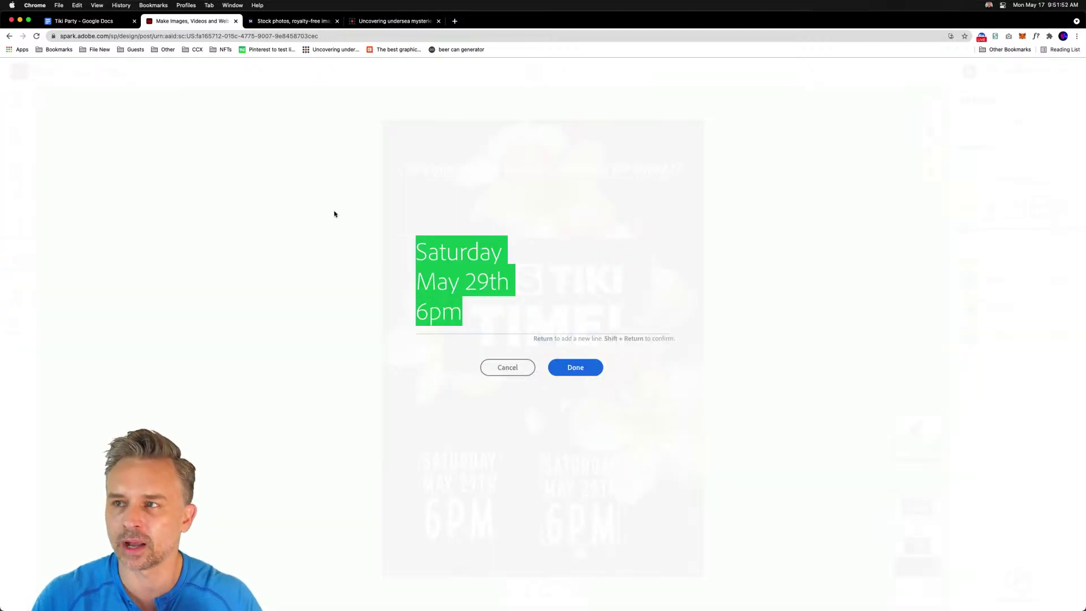
{"action": "type", "text": "We"}
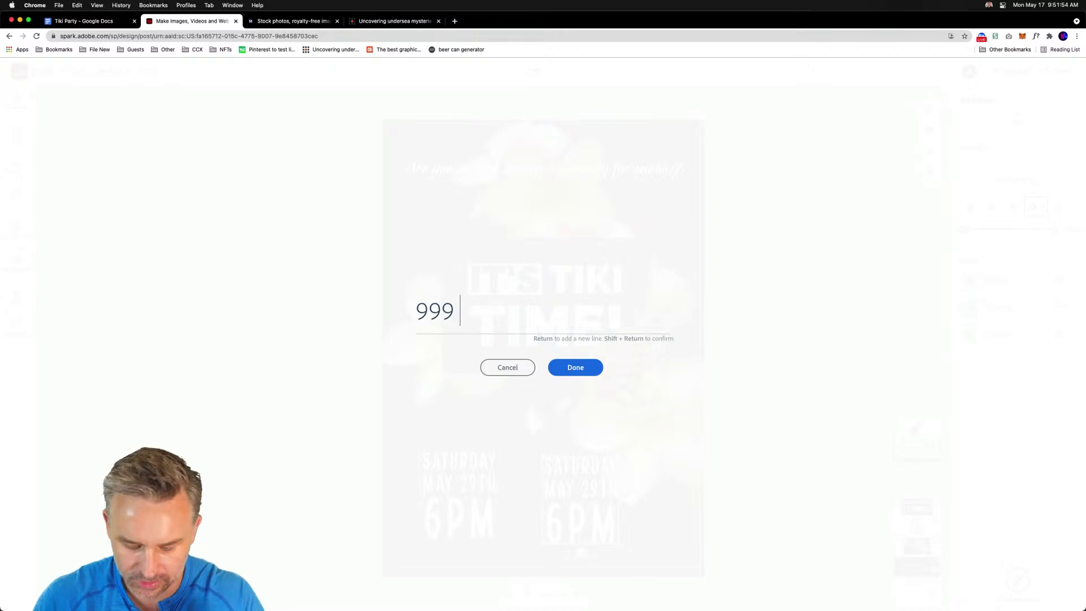
{"action": "key", "text": "BackSpace"}
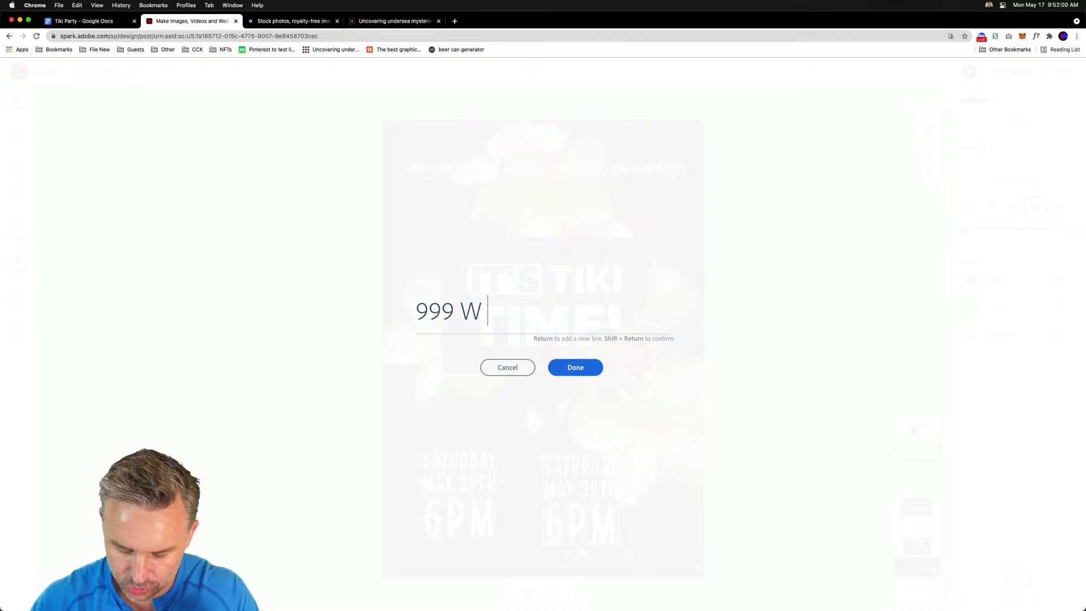
{"action": "type", "text": "Flower St."}
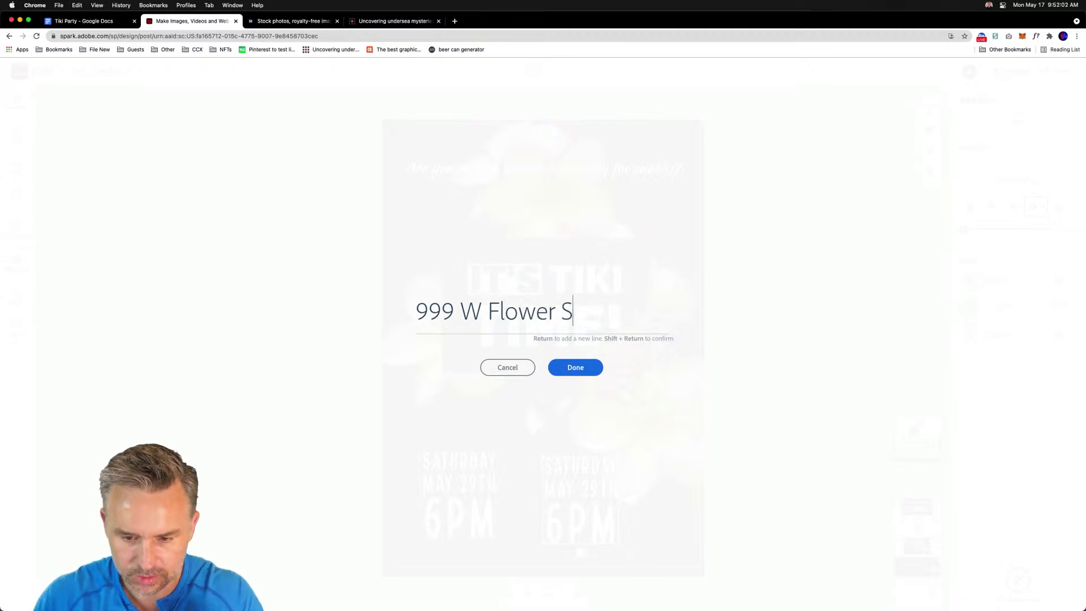
{"action": "left_click", "coordinate": [575, 368]}
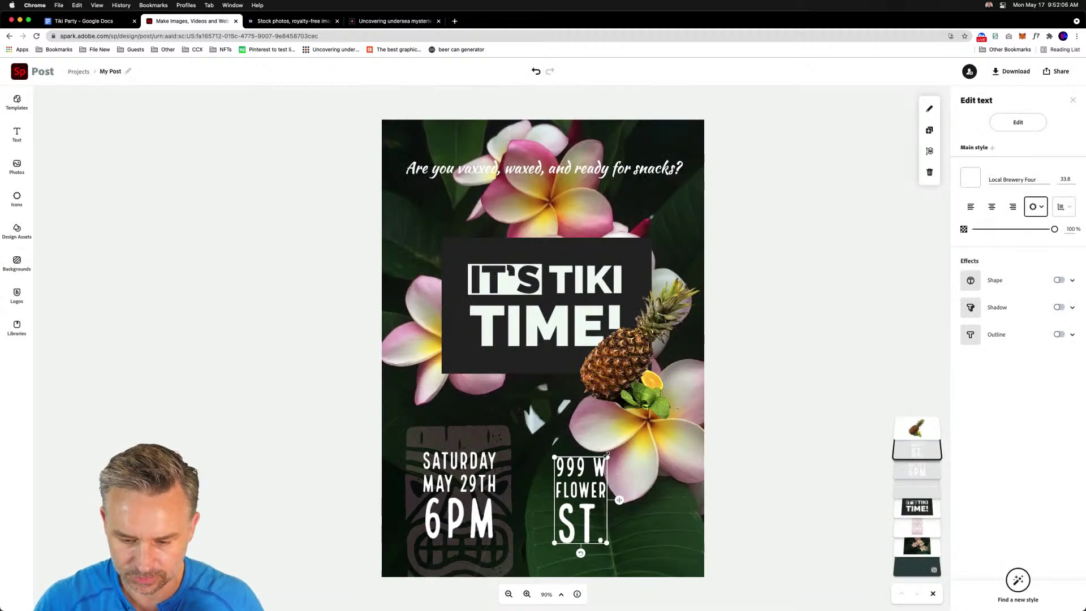
Reshape the street address into two lines and place it over the tiki, just under the date text
{"action": "left_click_drag", "start_coordinate": [607, 457], "coordinate": [647, 485]}
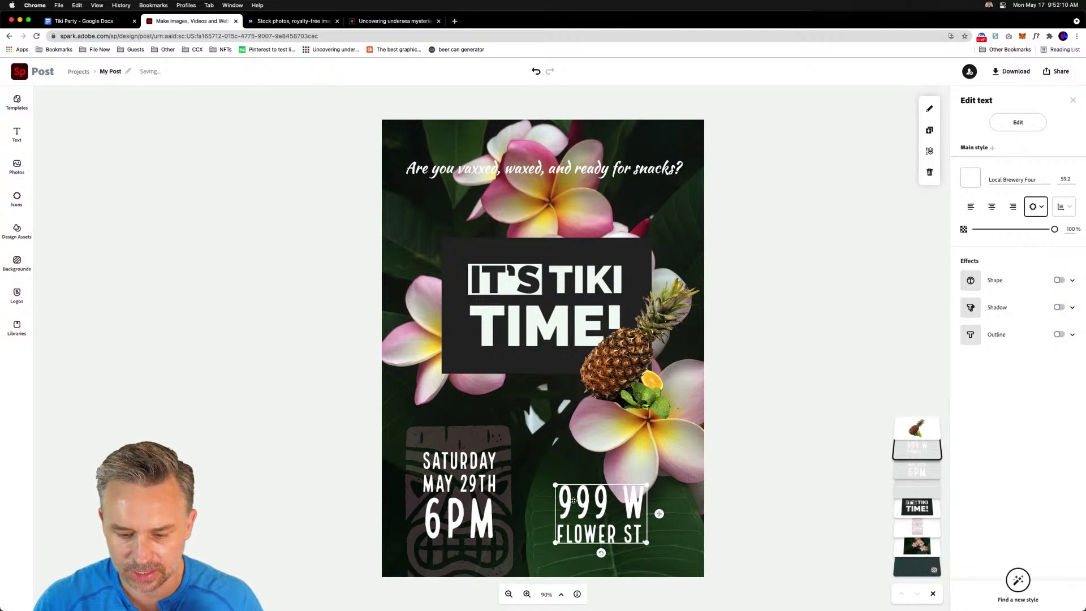
{"action": "left_click_drag", "start_coordinate": [567, 501], "coordinate": [436, 525]}
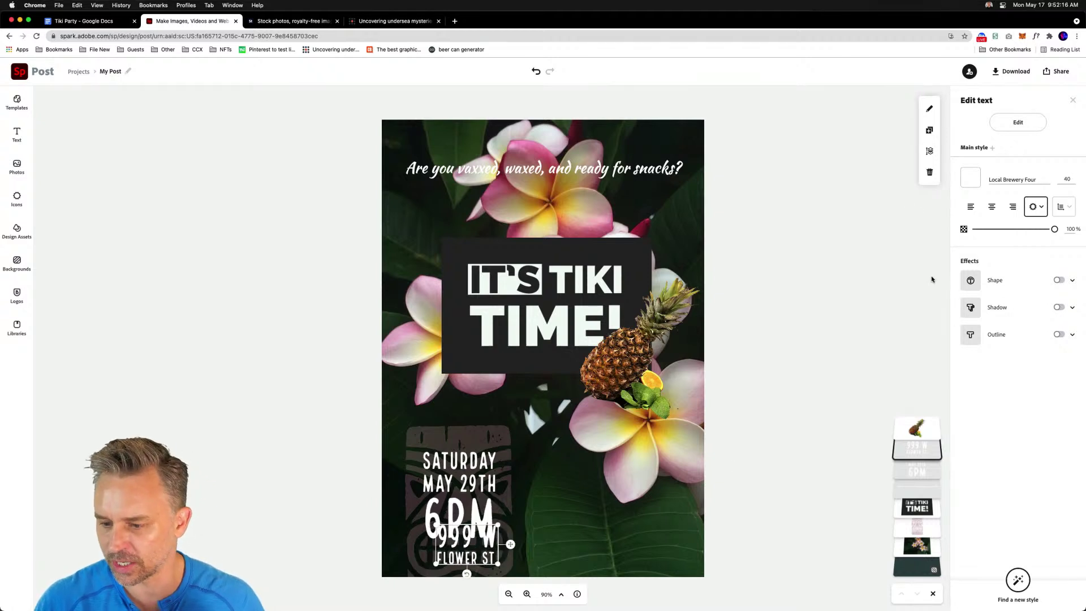
Color the street address with a pink sampled from the top flower, brightened to #FD91A3
{"action": "left_click", "coordinate": [969, 180]}
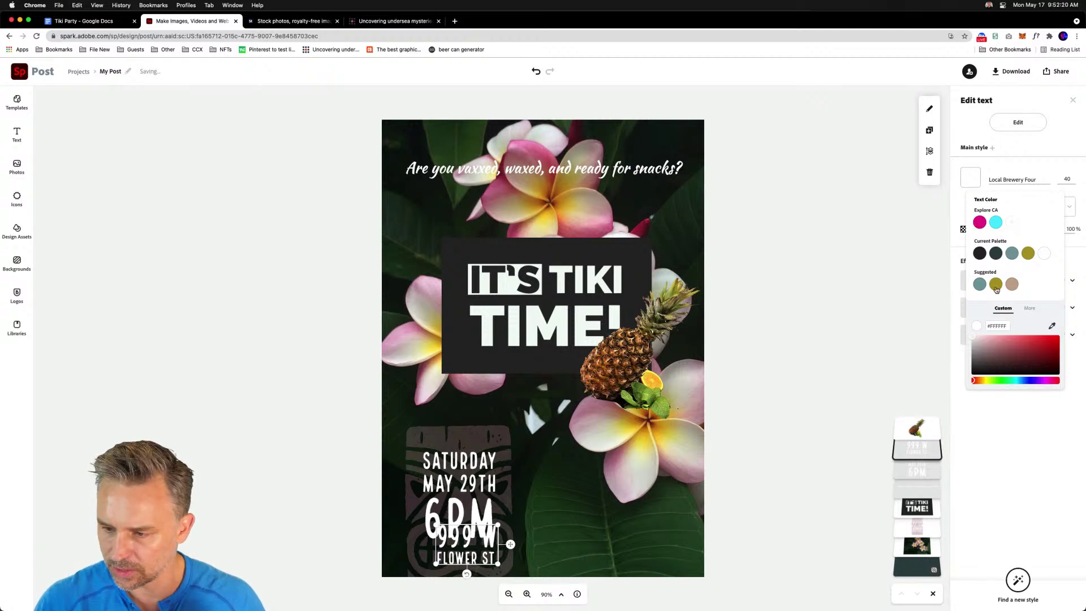
{"action": "left_click", "coordinate": [1052, 326]}
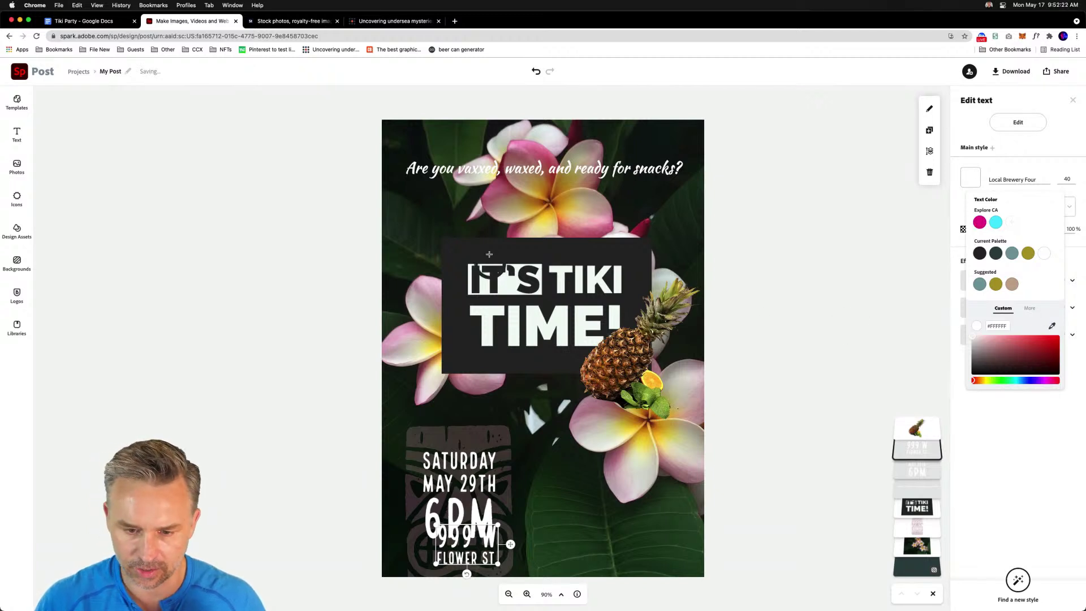
{"action": "left_click", "coordinate": [500, 191]}
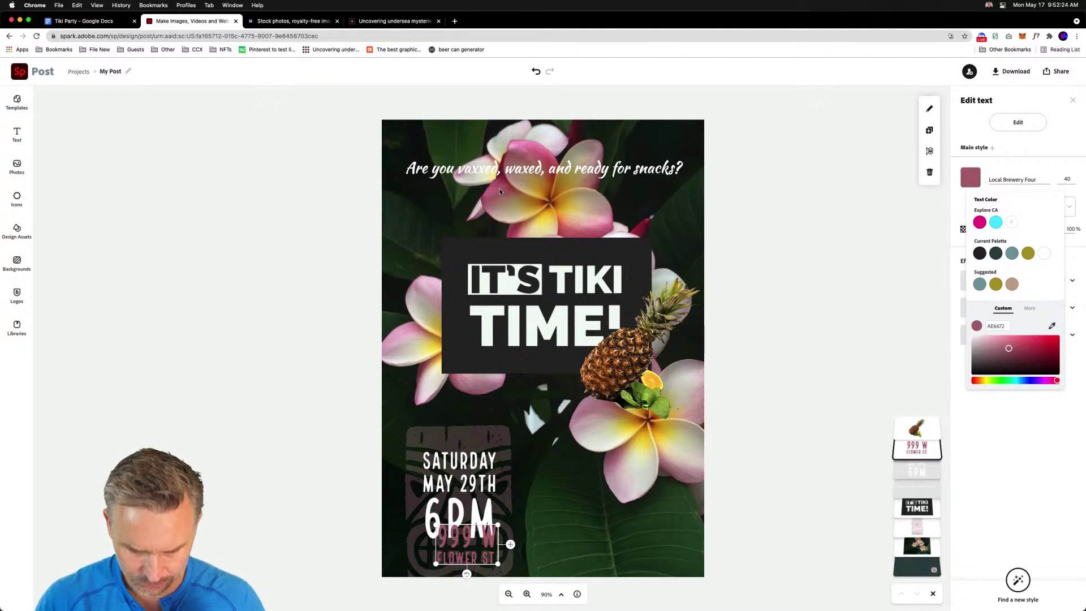
{"action": "left_click_drag", "start_coordinate": [1013, 355], "coordinate": [1010, 335]}
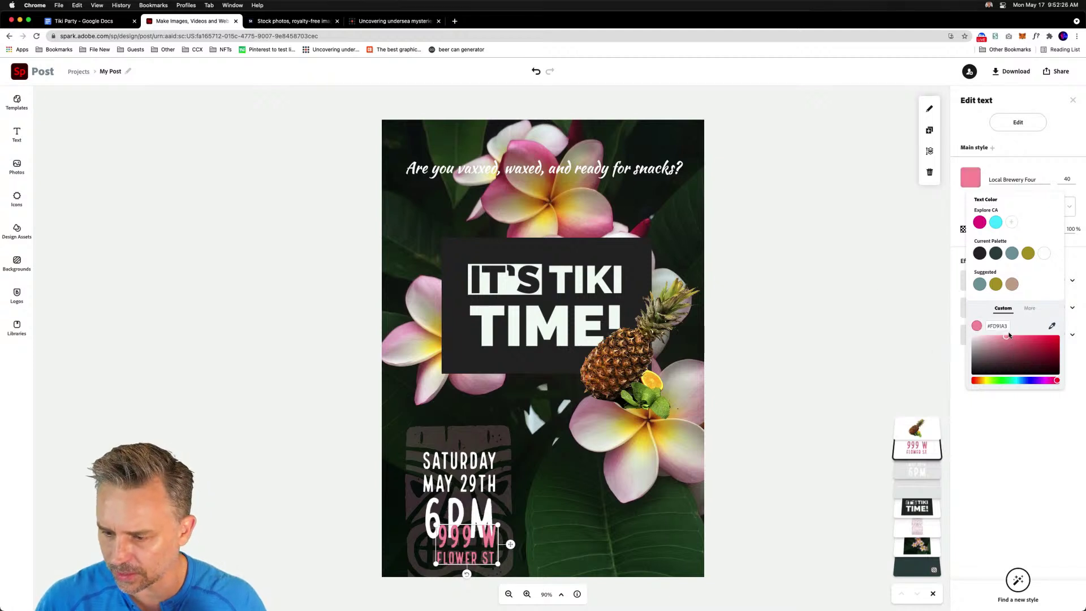
Shift the date text up and center the pink street address directly beneath it over the tiki
{"action": "left_click_drag", "start_coordinate": [429, 484], "coordinate": [431, 468]}
{"action": "left_click", "coordinate": [445, 546]}
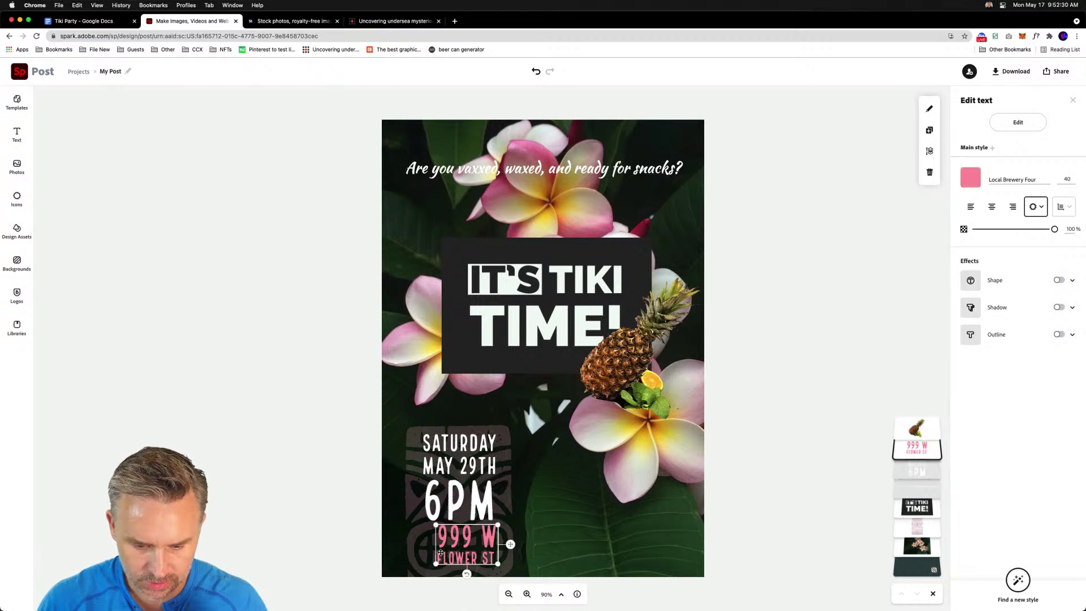
{"action": "left_click", "coordinate": [416, 549]}
{"action": "left_click_drag", "start_coordinate": [415, 549], "coordinate": [439, 546]}
{"action": "left_click", "coordinate": [455, 550]}
{"action": "left_click", "coordinate": [342, 405]}
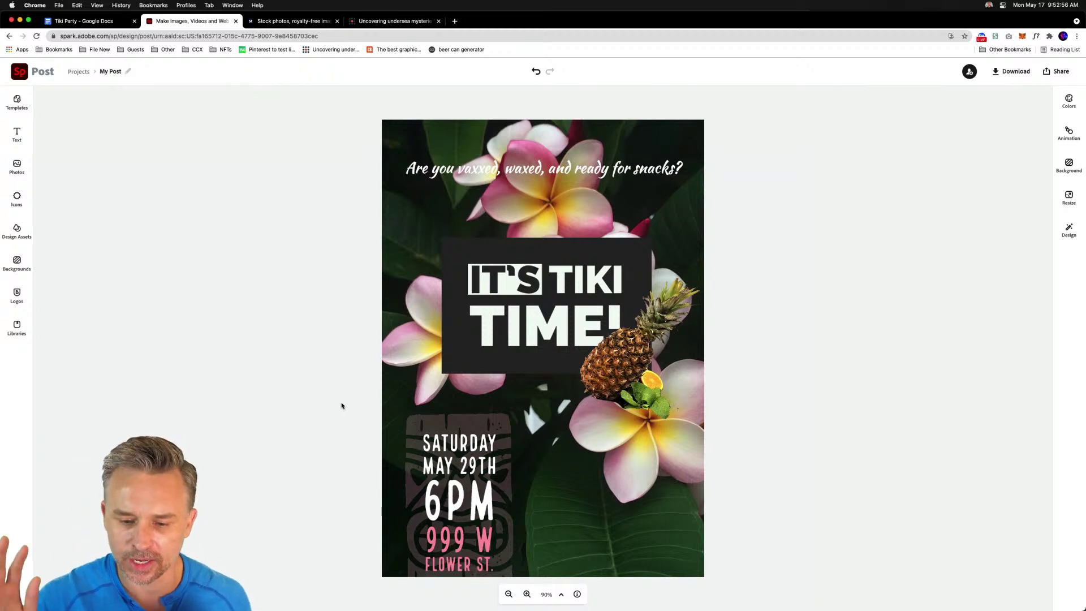
Download the finished flyer as a PDF
{"action": "left_click", "coordinate": [1011, 71]}
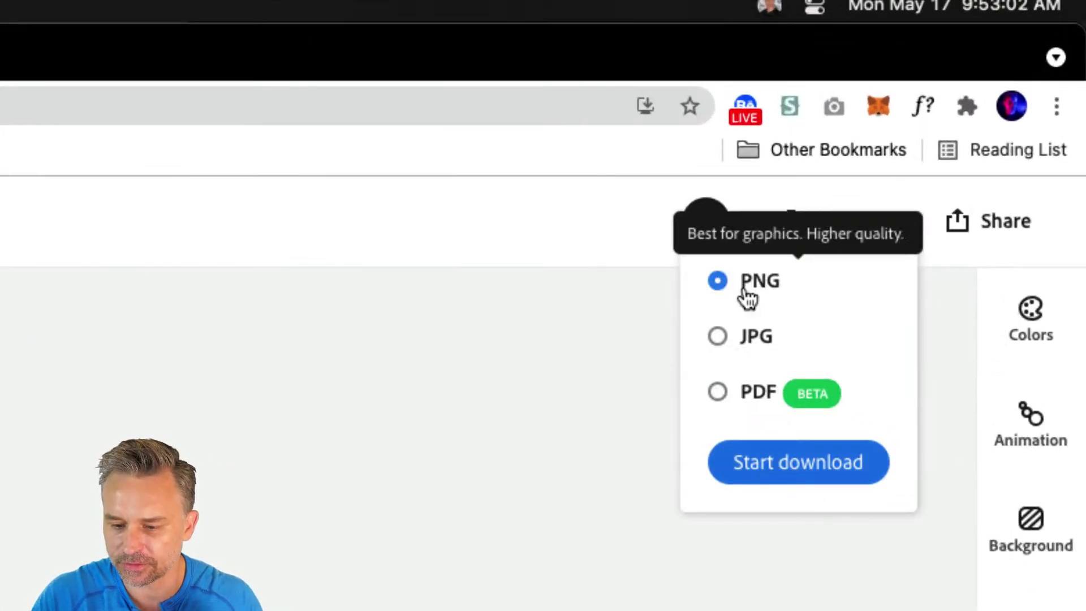
{"action": "left_click", "coordinate": [716, 392]}
{"action": "left_click", "coordinate": [789, 461]}
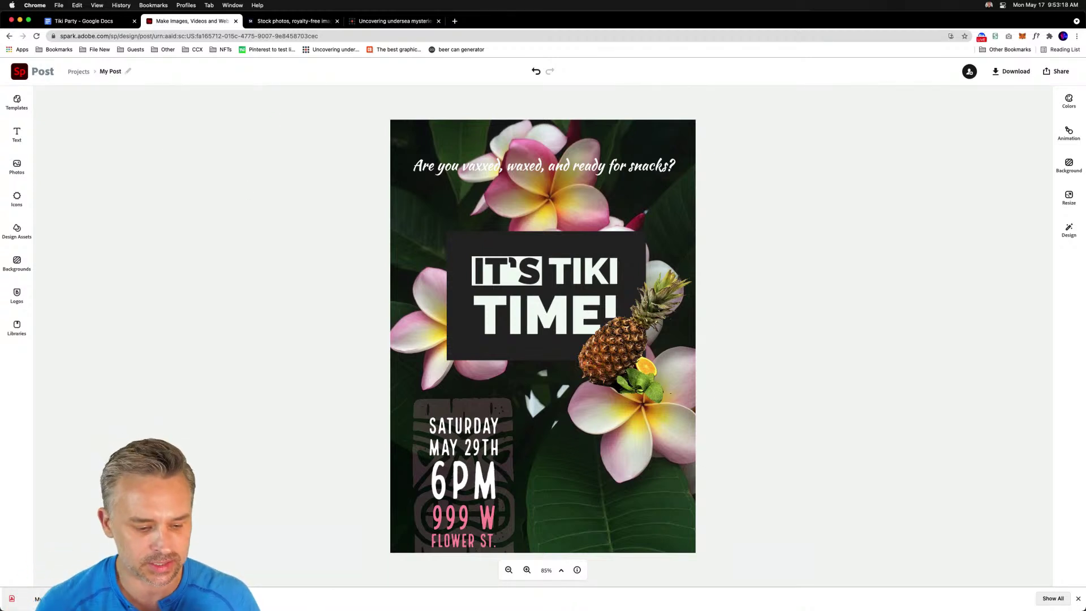
Switch to Finder and preview the downloaded My Post.pdf to check the flyer
{"action": "left_click", "coordinate": [113, 580]}
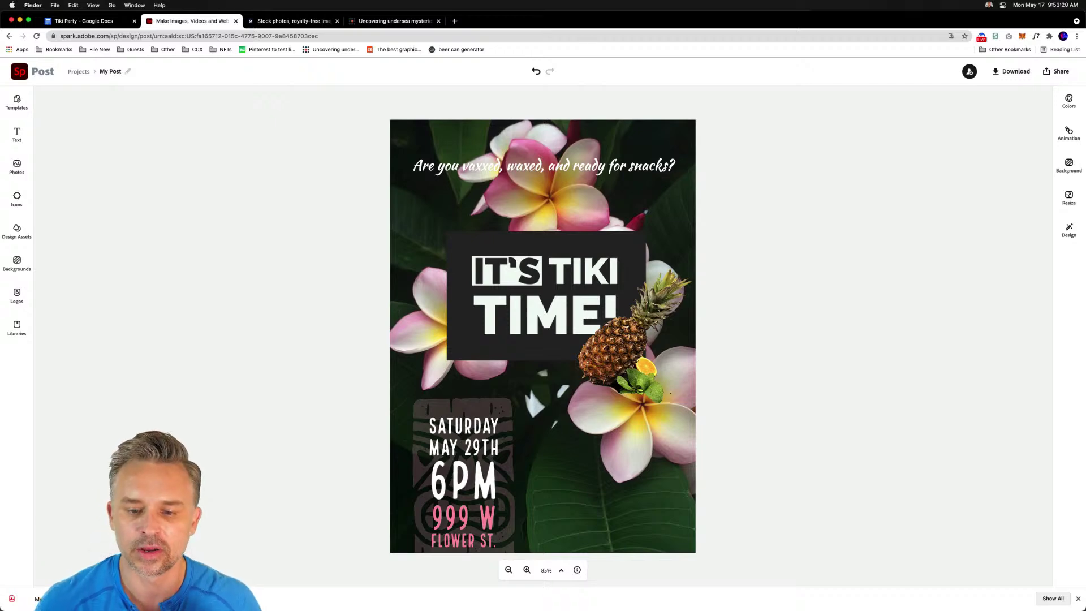
{"action": "key", "text": "space"}
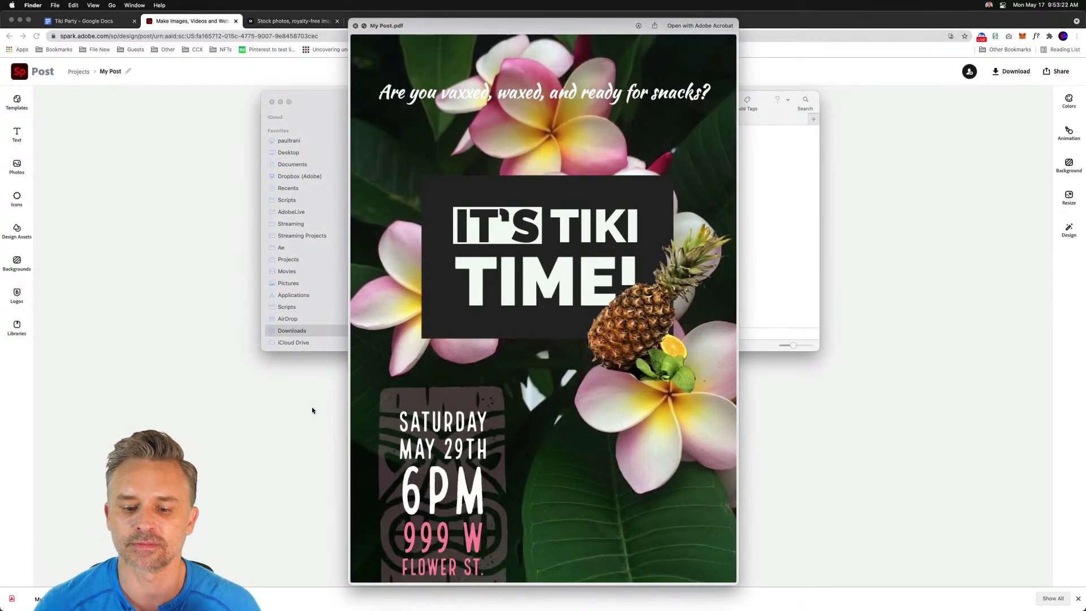
{"action": "key", "text": "space"}
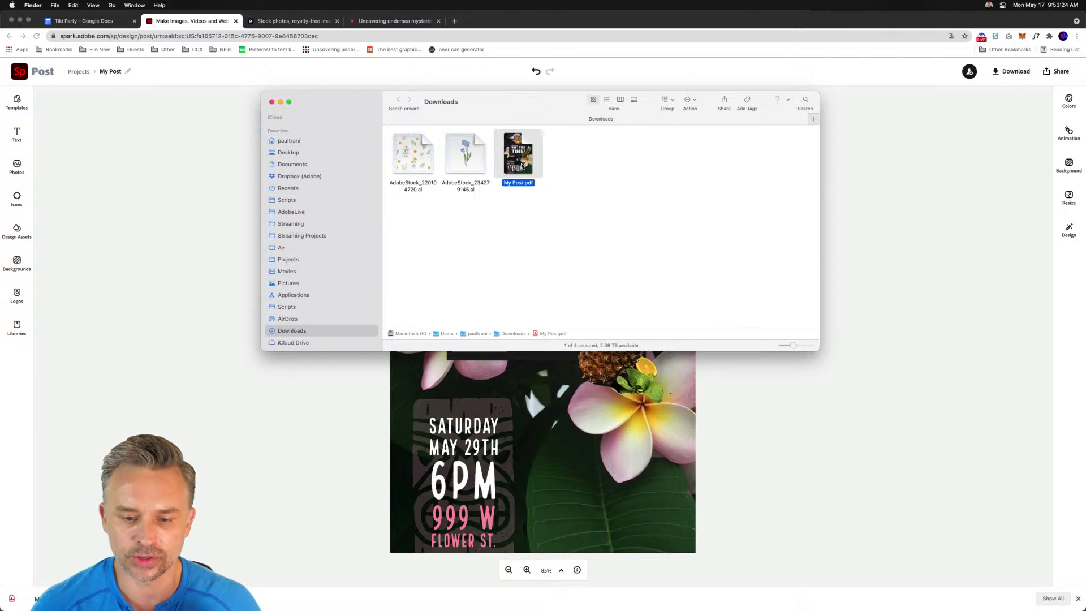
{"action": "key", "text": "space"}
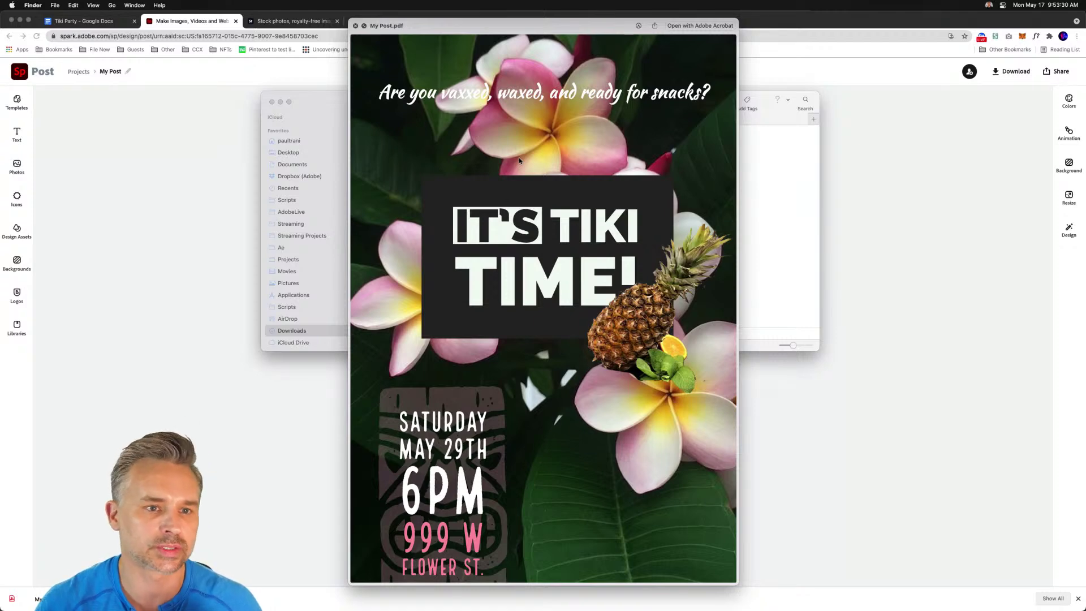
Close the PDF preview and the Finder window and return to the flyer design in Chrome
{"action": "key", "text": "space"}
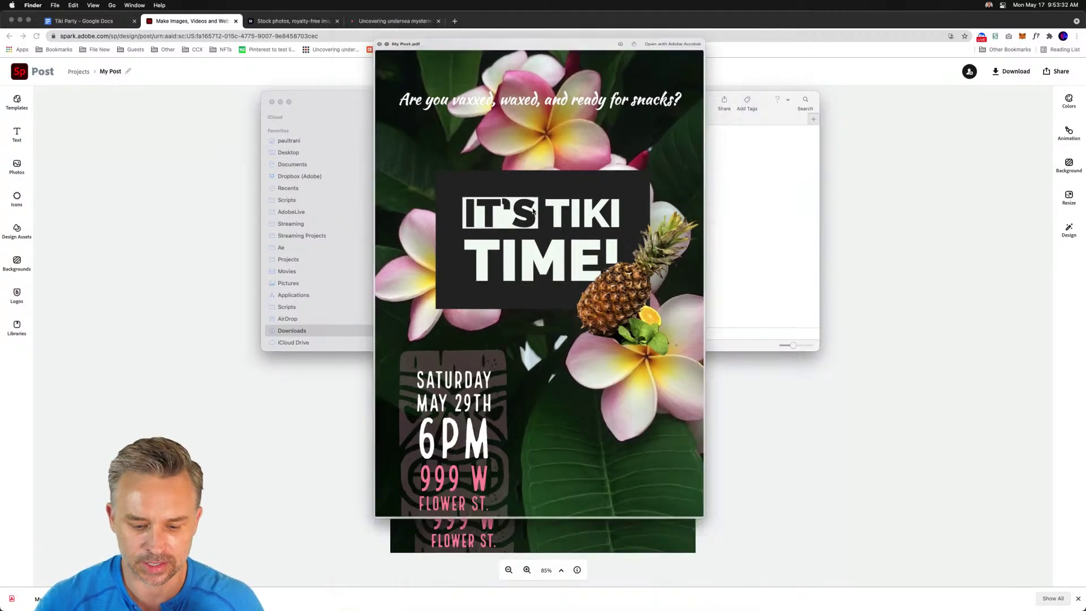
{"action": "left_click", "coordinate": [272, 102]}
{"action": "left_click", "coordinate": [233, 269]}
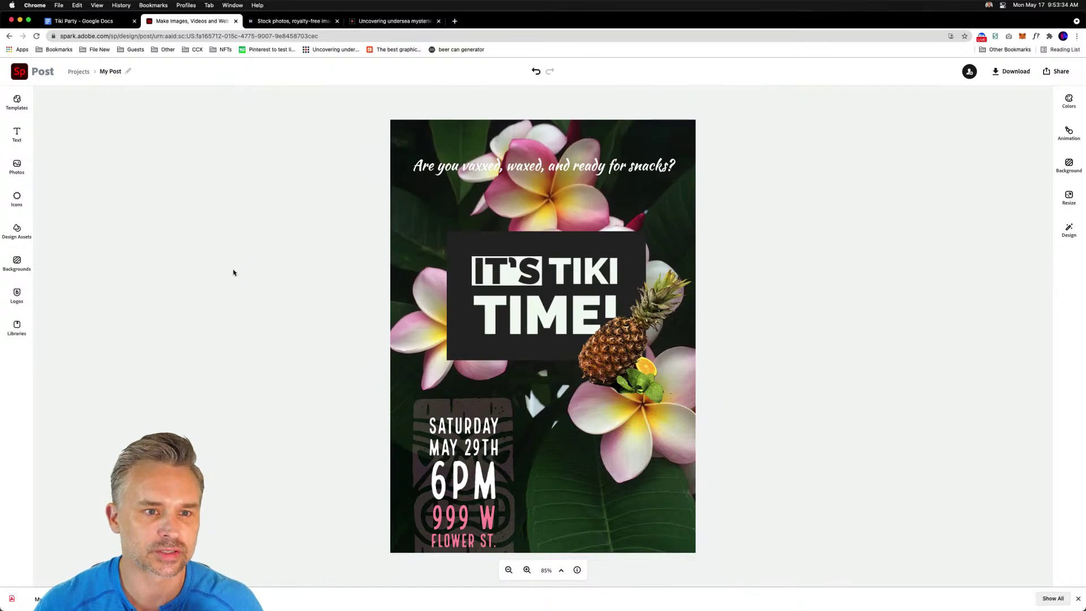
Move the date text, street address and tiki graphic up together so the tiki's lower edge sits within the flyer
{"action": "left_click", "coordinate": [443, 431]}
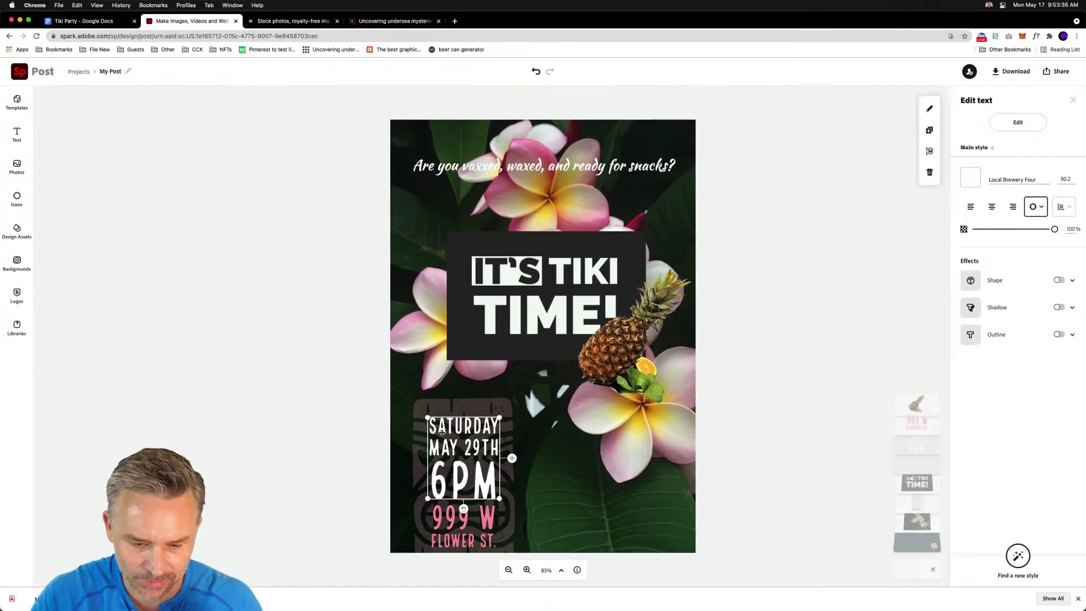
{"action": "left_click", "coordinate": [455, 532], "text": "shift"}
{"action": "left_click", "coordinate": [414, 447], "text": "shift"}
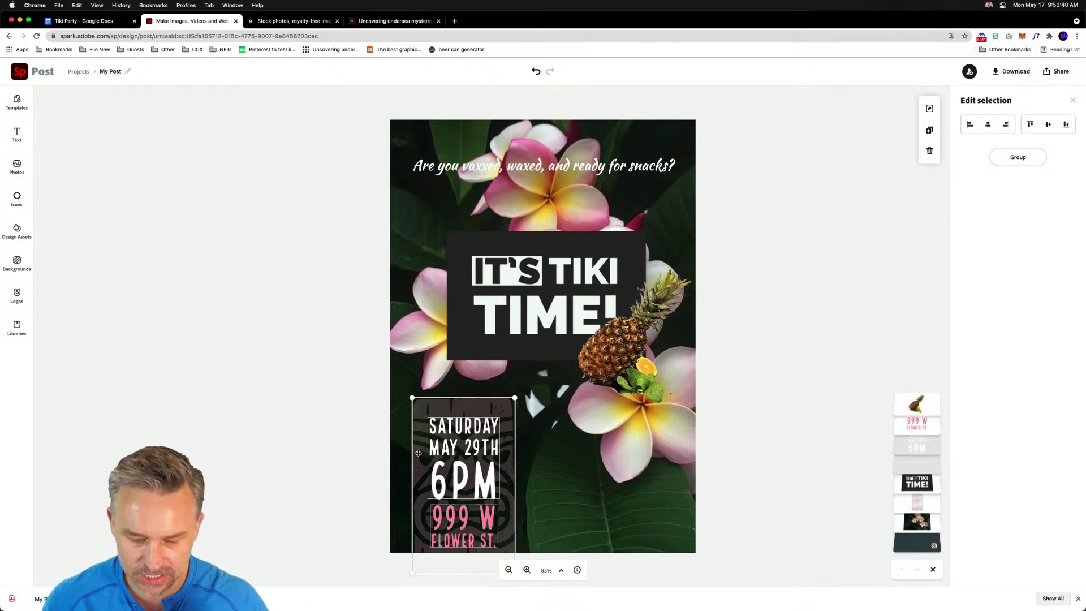
{"action": "key", "text": "shift+Up"}
{"action": "key", "text": "shift+Up"}
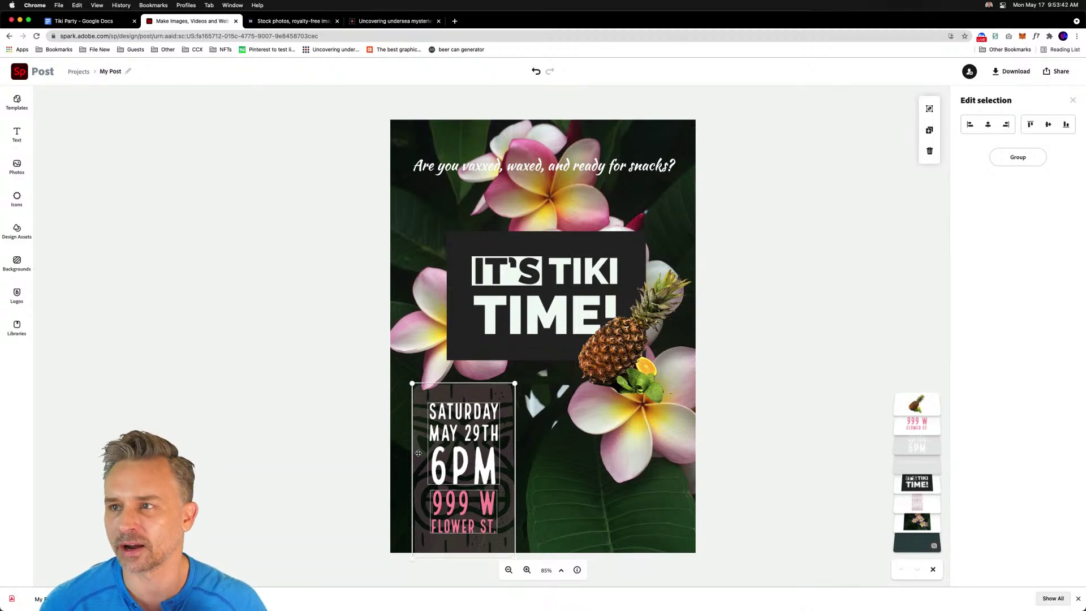
{"action": "key", "text": "shift+Up"}
{"action": "left_click", "coordinate": [337, 402]}
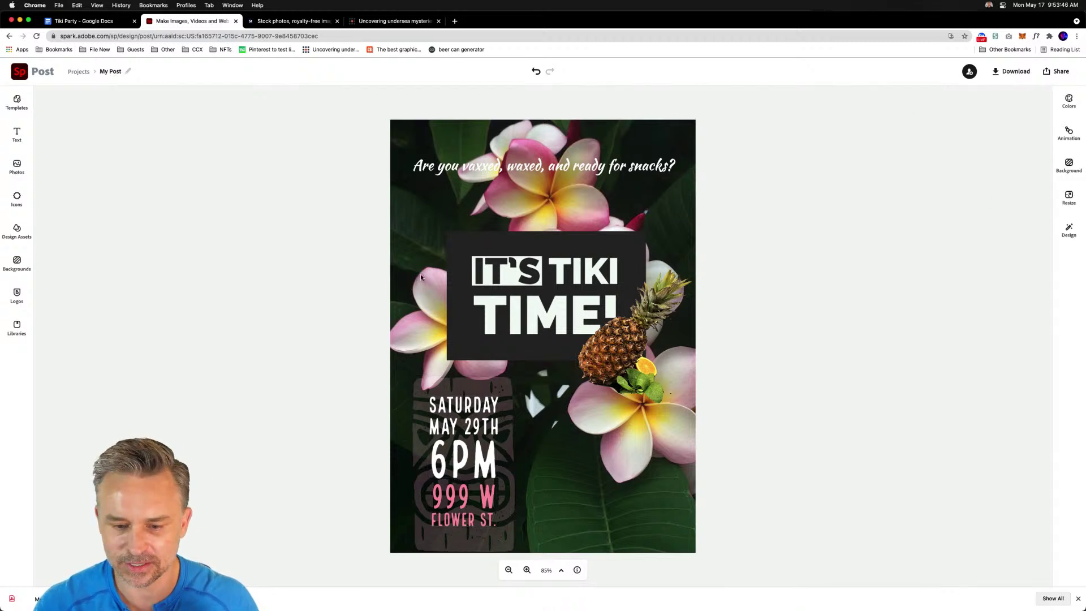
Apply the Typewriter text animation to the flyer
{"action": "left_click", "coordinate": [516, 272]}
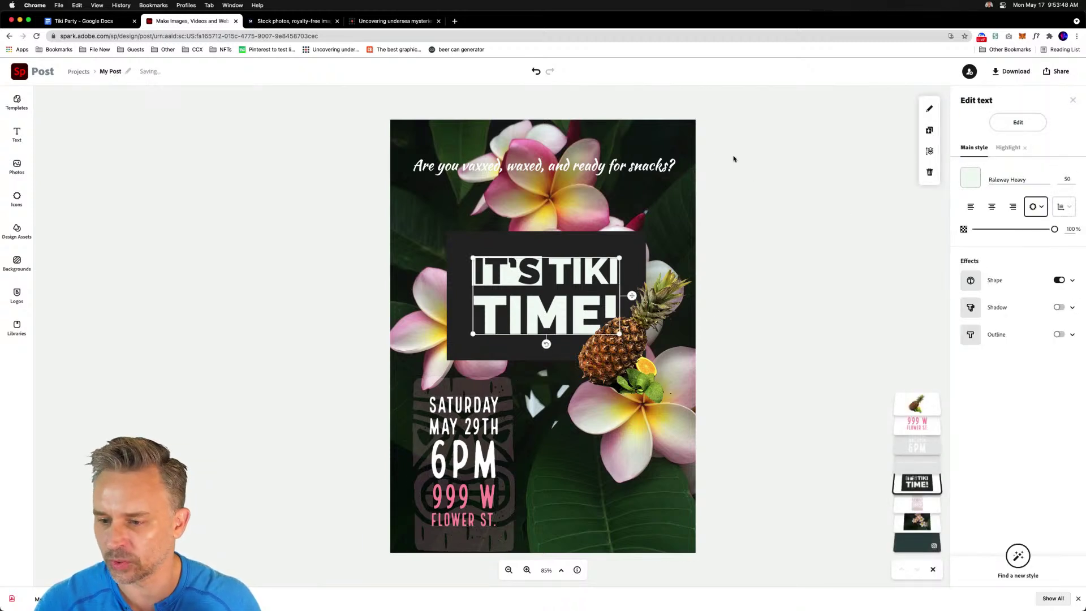
{"action": "left_click", "coordinate": [769, 177]}
{"action": "left_click", "coordinate": [1069, 133]}
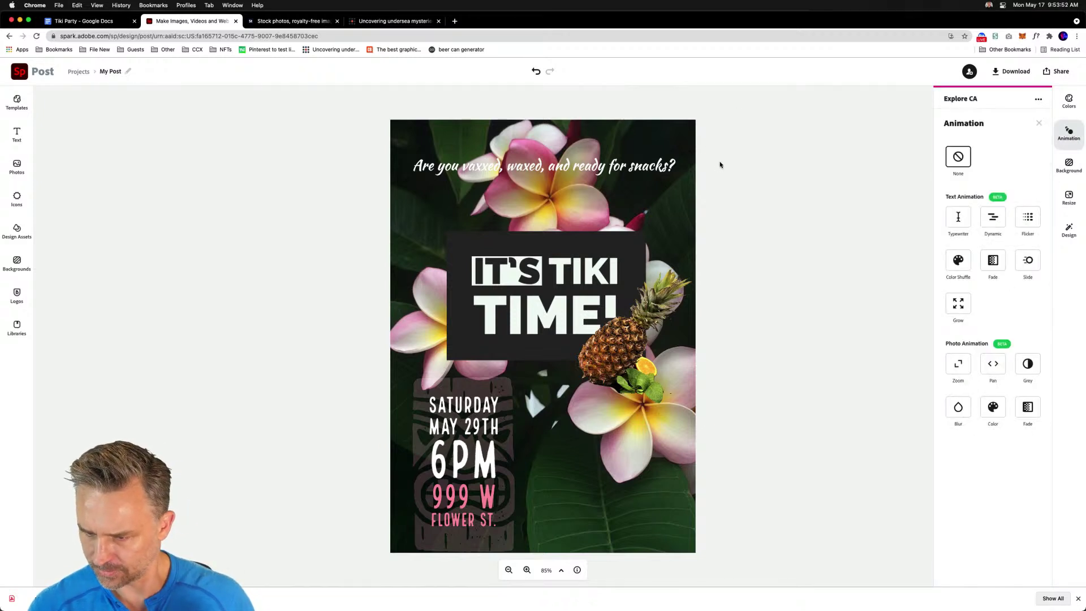
{"action": "left_click", "coordinate": [955, 217]}
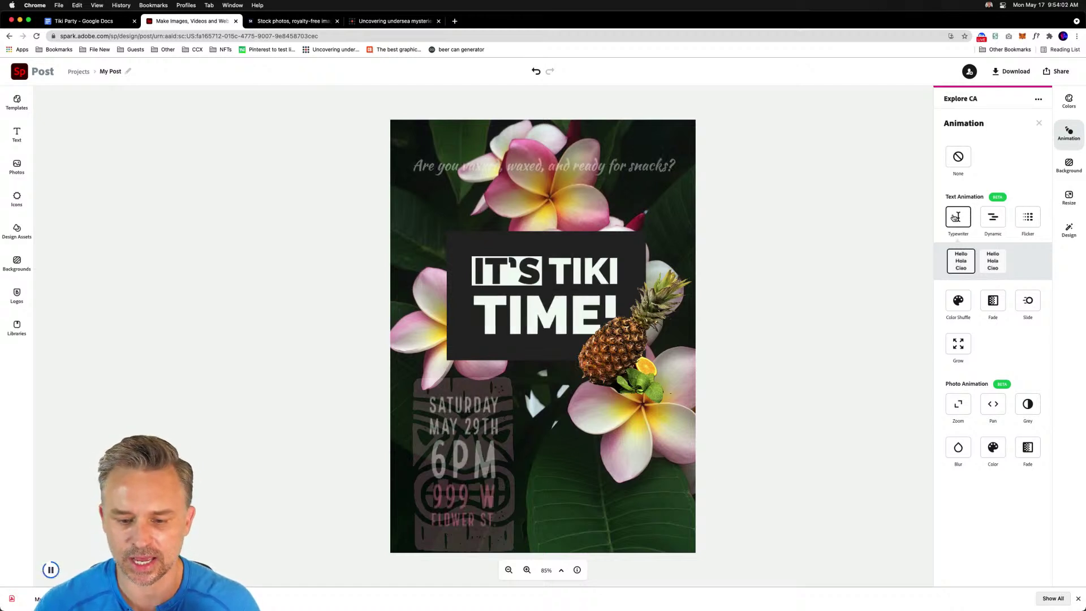
Shift the pineapple slightly down so it clears the exclamation mark of the headline
{"action": "left_click", "coordinate": [616, 353]}
{"action": "left_click_drag", "start_coordinate": [616, 354], "coordinate": [618, 365]}
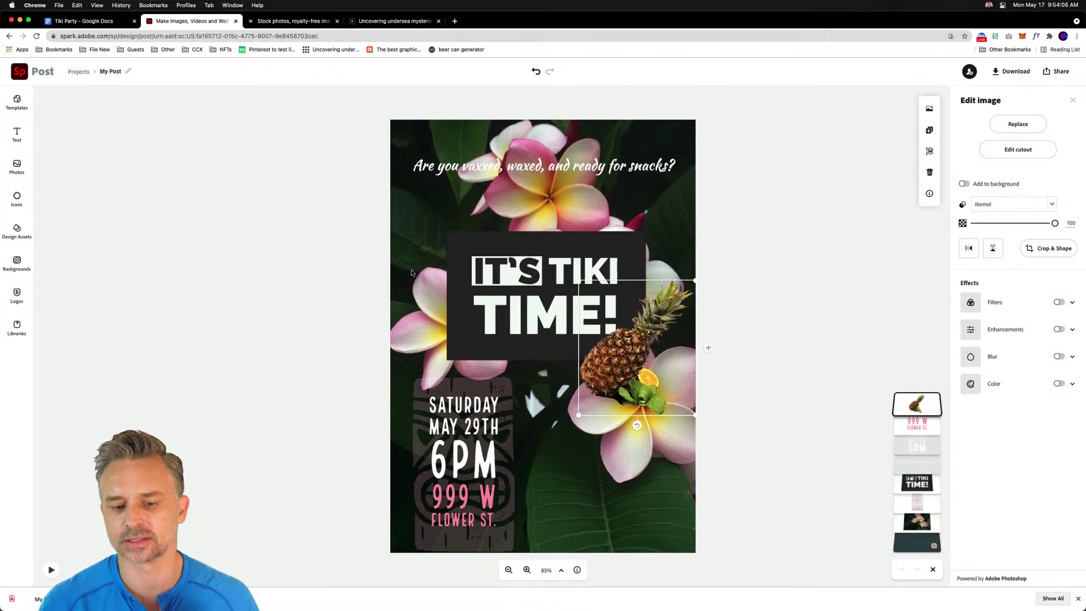
{"action": "left_click", "coordinate": [275, 256]}
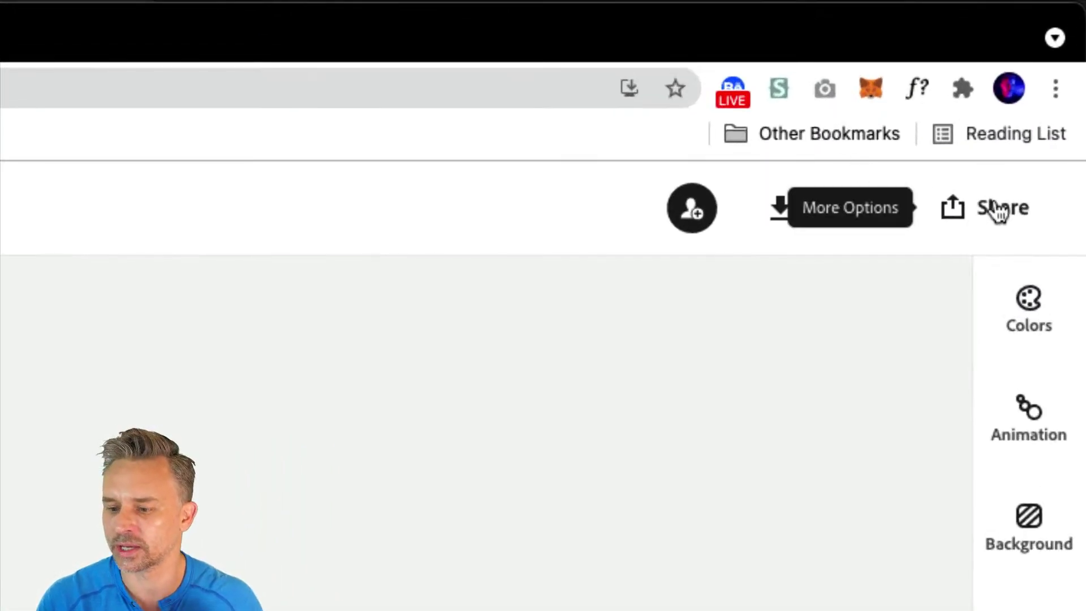
Publish the flyer and copy its share link
{"action": "left_click", "coordinate": [1019, 145]}
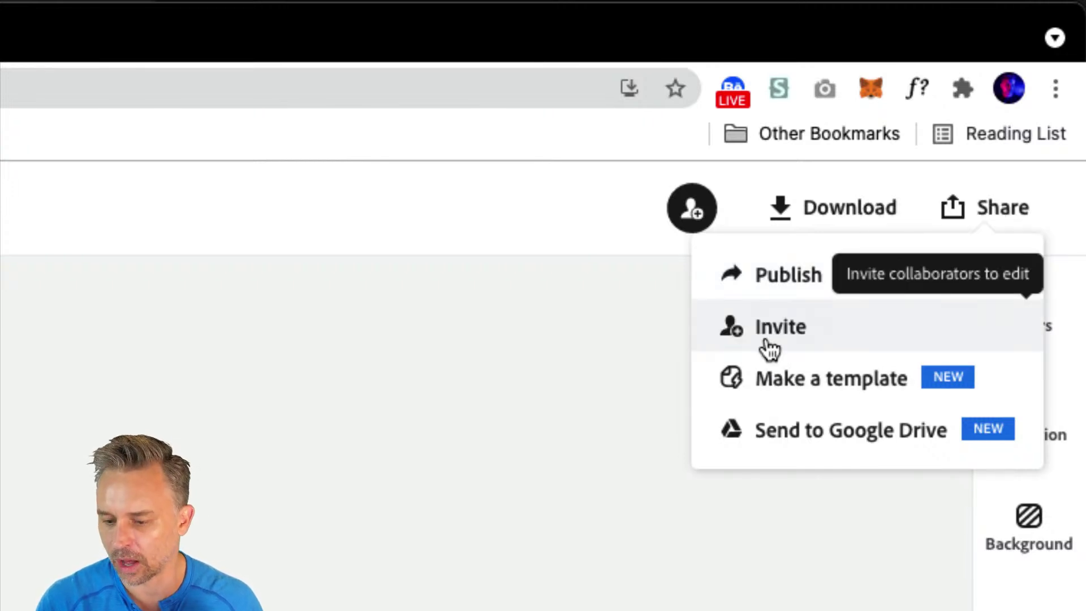
{"action": "left_click", "coordinate": [776, 274]}
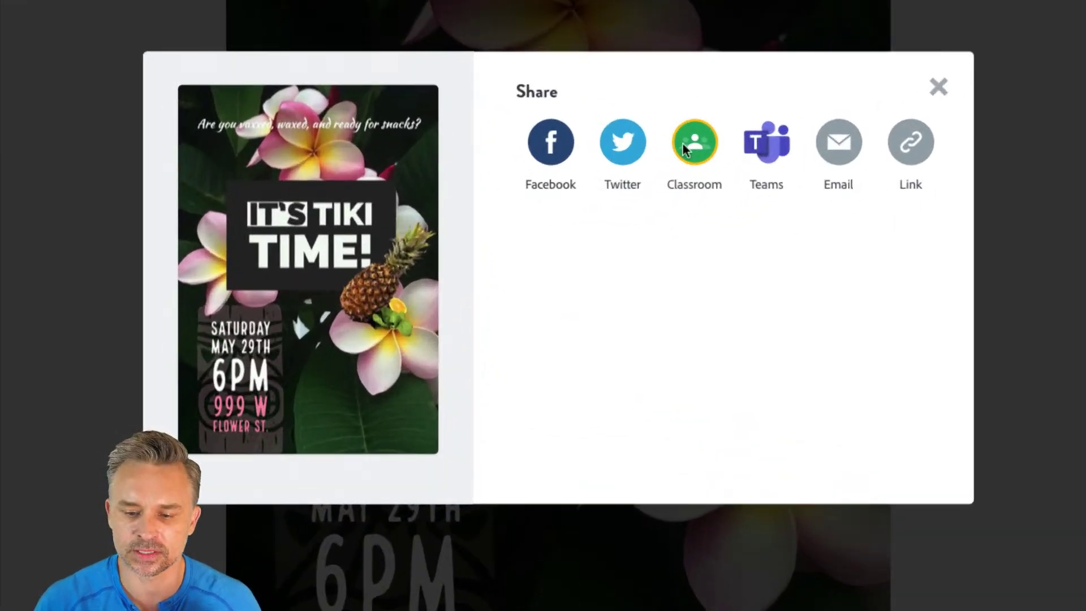
{"action": "left_click", "coordinate": [918, 140]}
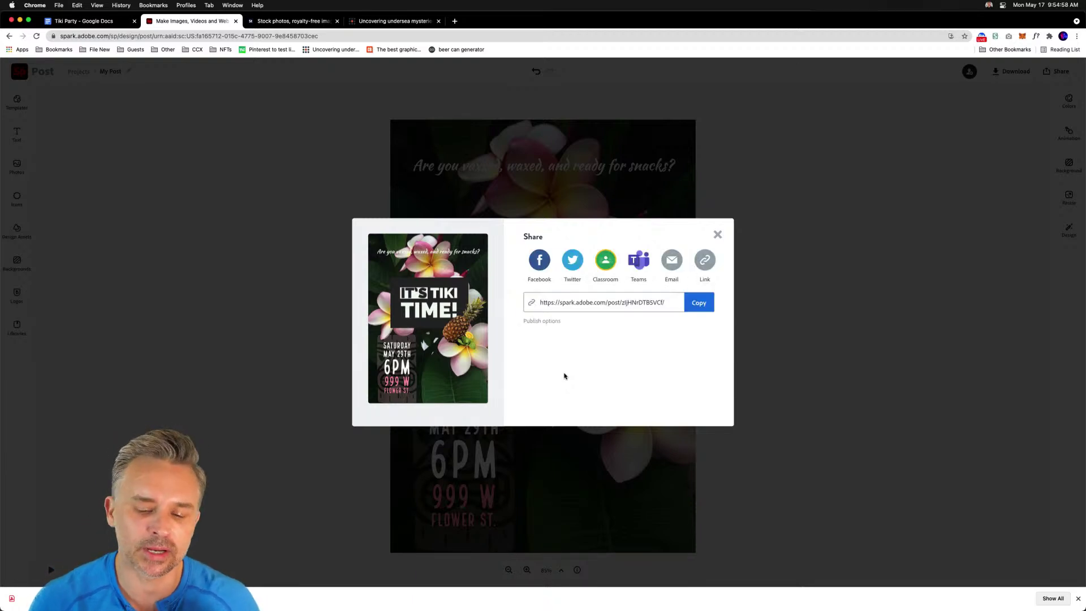
{"action": "left_click", "coordinate": [699, 303]}
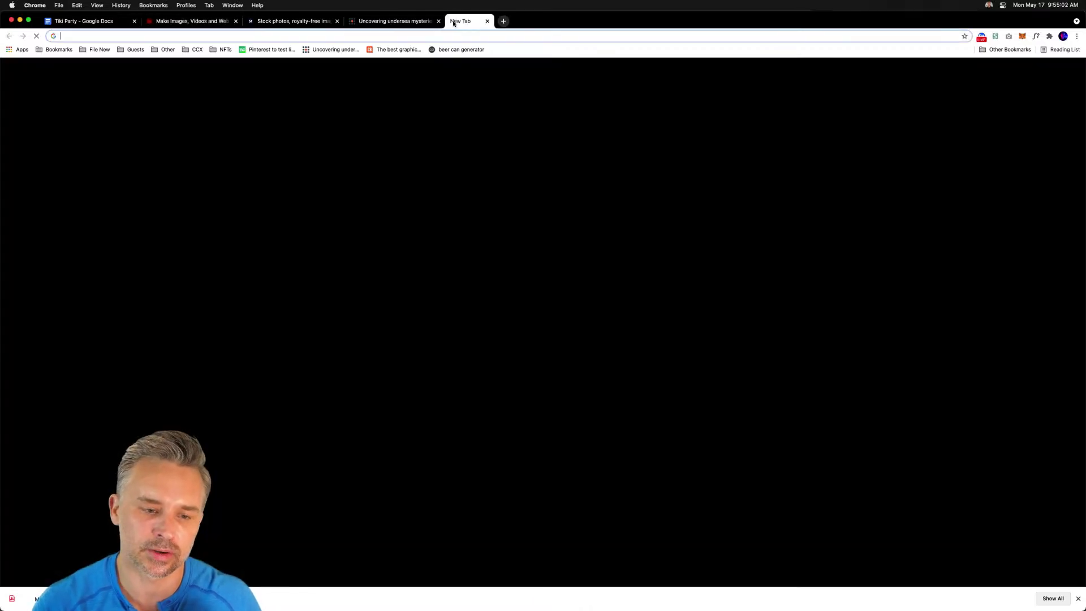
Open the copied share link in a new browser tab and watch the published flyer's animation
{"action": "left_click", "coordinate": [454, 21]}
{"action": "key", "text": "super+v"}
{"action": "key", "text": "Return"}
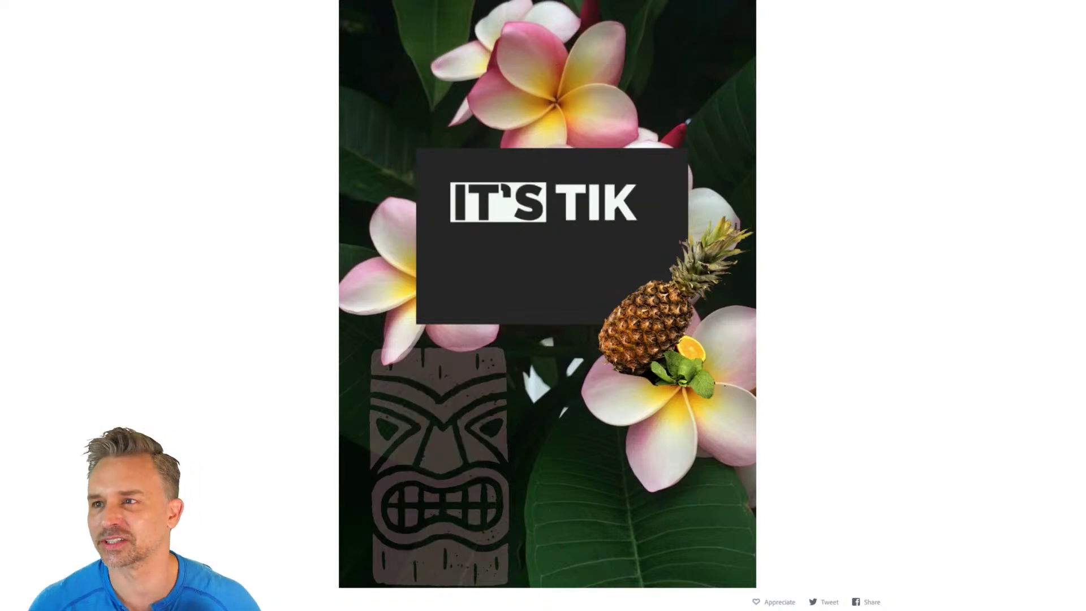
{"action": "mouse_move", "coordinate": [474, 105]}
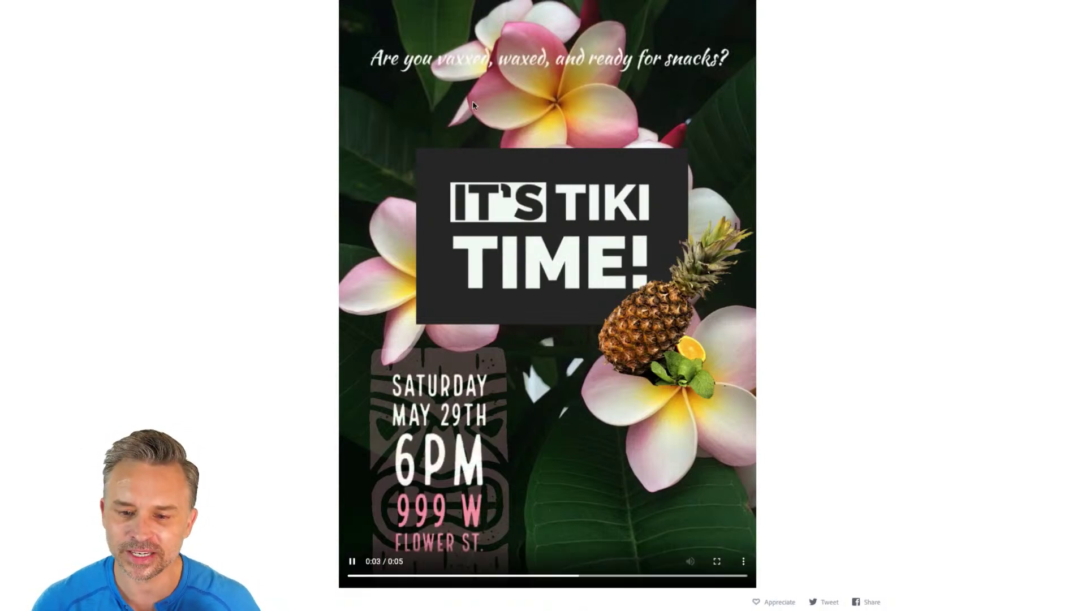
{"action": "scroll", "coordinate": [480, 11], "scroll_direction": "up", "scroll_amount": 1}
{"action": "scroll", "coordinate": [482, 6], "scroll_direction": "up", "scroll_amount": 1}
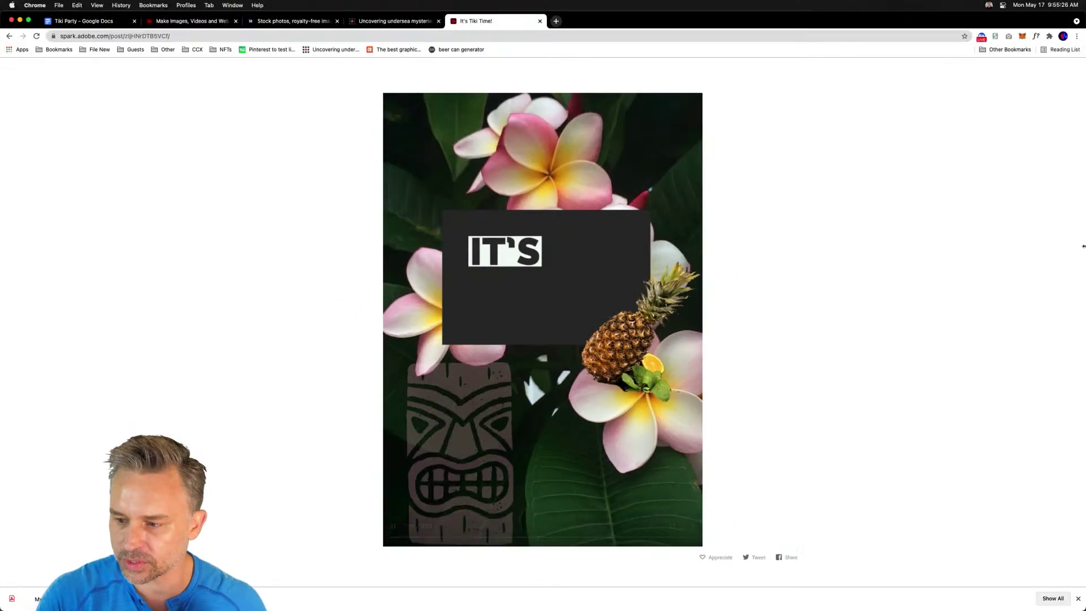
Narrow the browser window so the mirrored phone screen with the Time For Tiki design shows beside it
{"action": "left_click_drag", "start_coordinate": [1085, 245], "coordinate": [876, 245]}
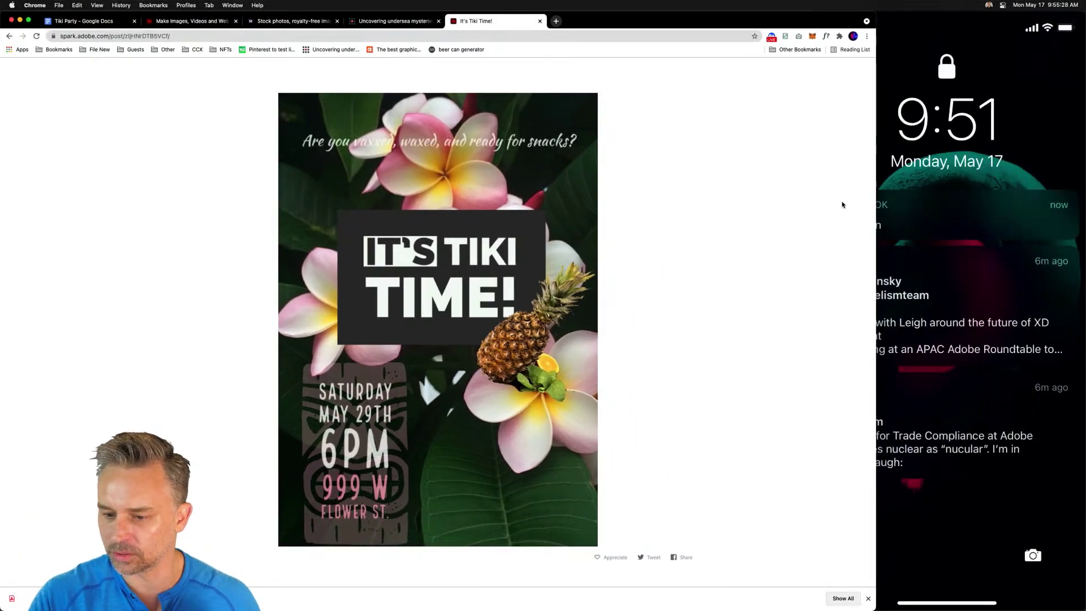
{"action": "left_click_drag", "start_coordinate": [887, 196], "coordinate": [1054, 195]}
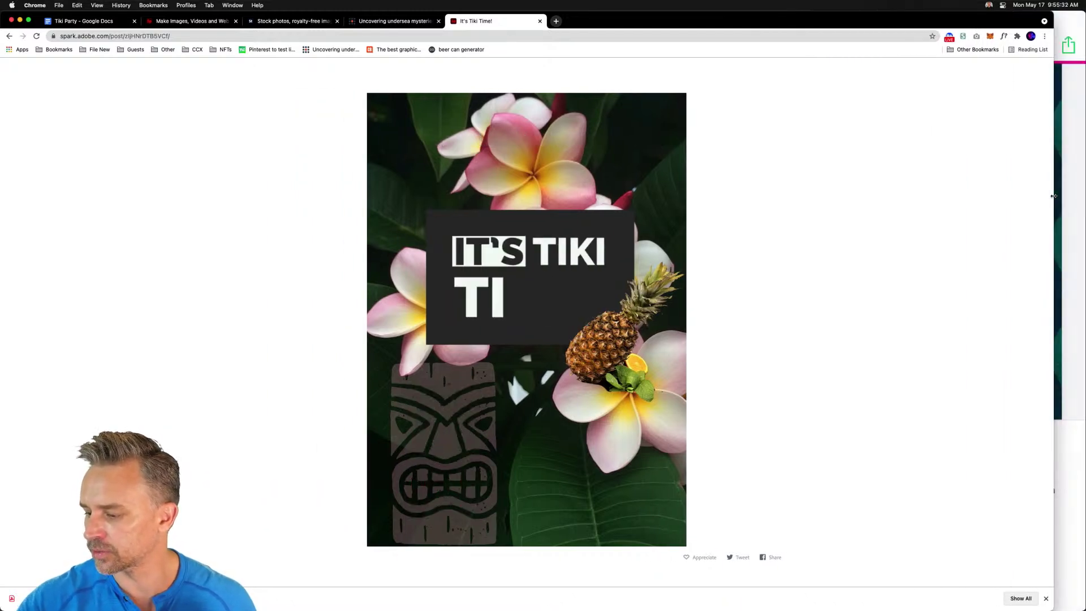
{"action": "left_click_drag", "start_coordinate": [1053, 196], "coordinate": [806, 191]}
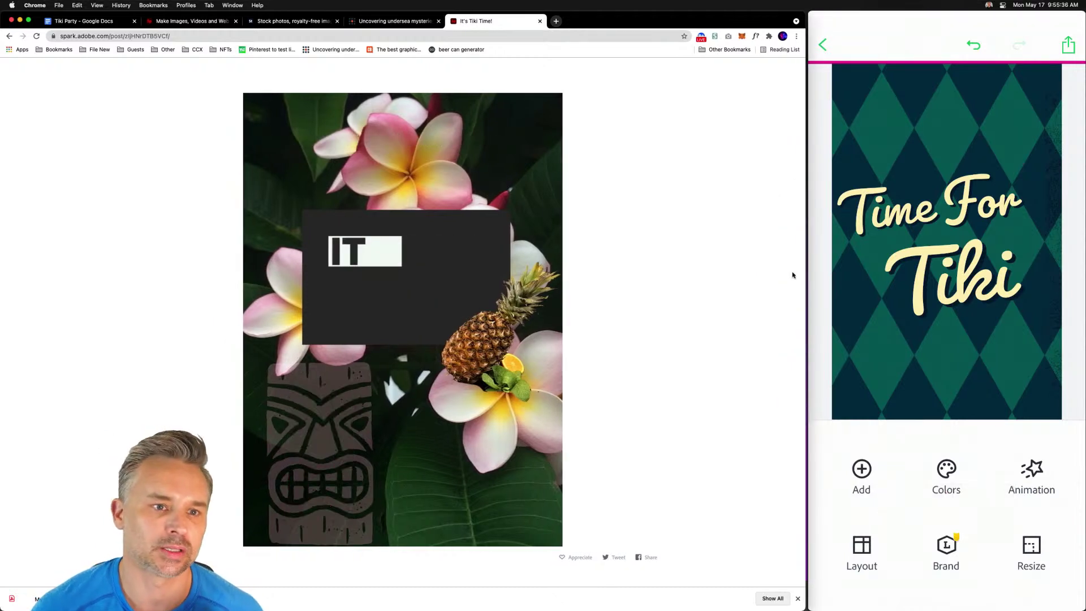